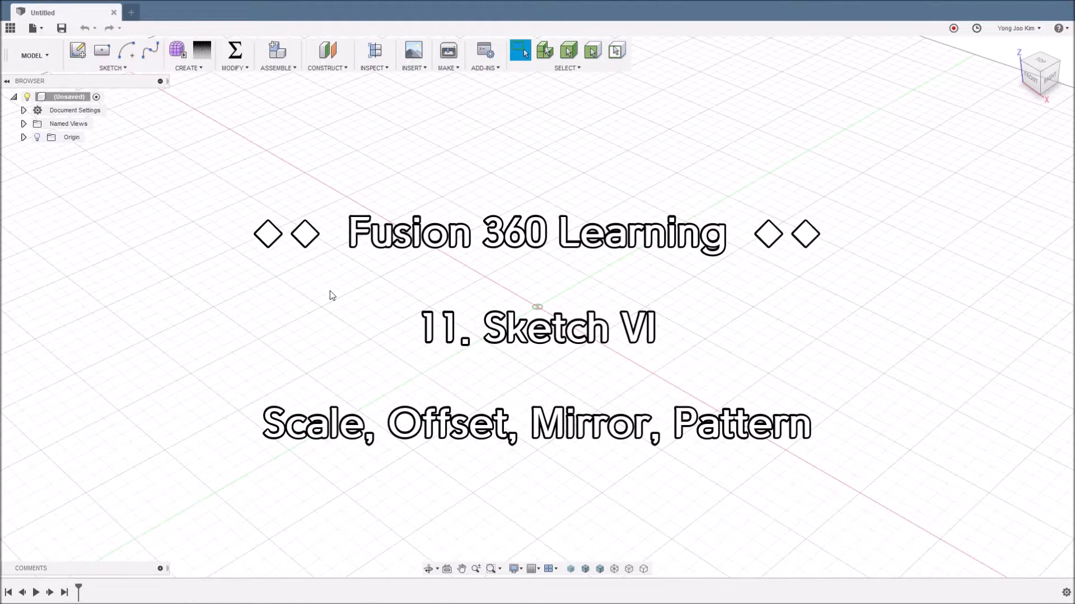
- Create a new sketch on the horizontal XY origin plane
left_click(112, 68)
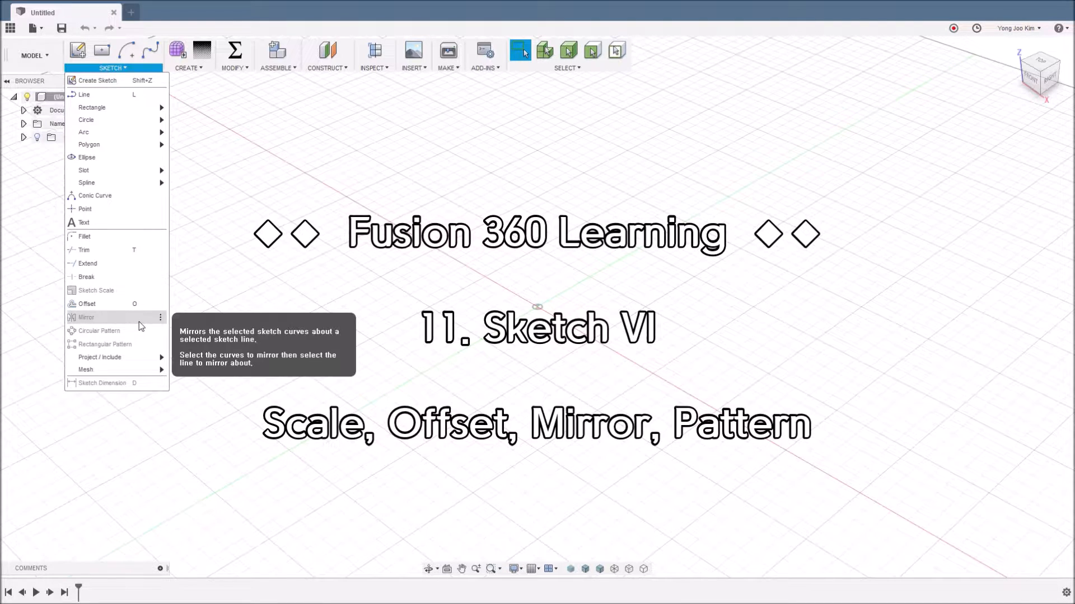
left_click(80, 50)
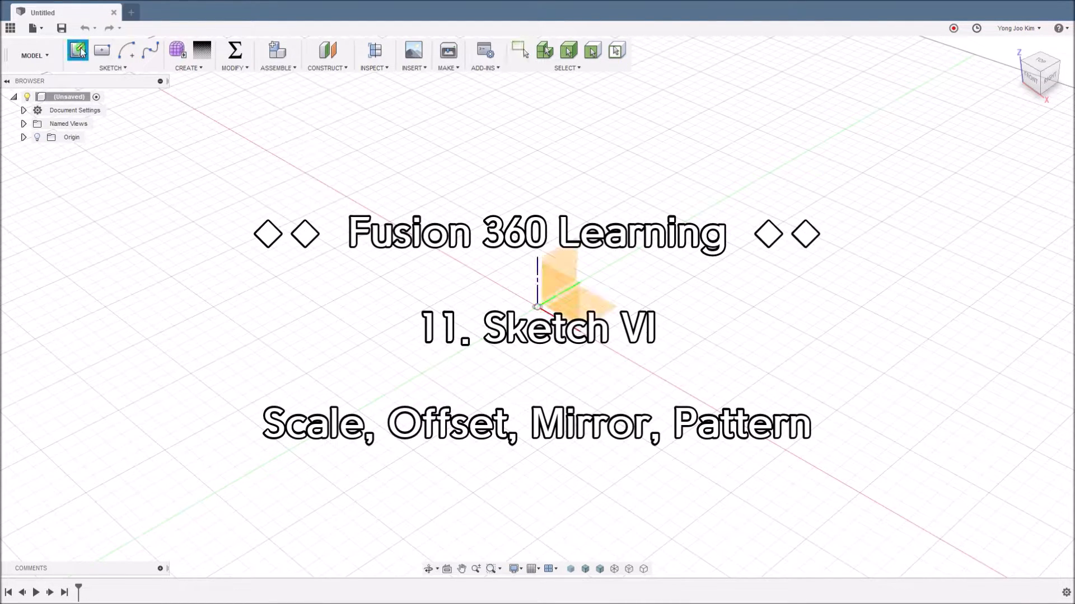
left_click(585, 302)
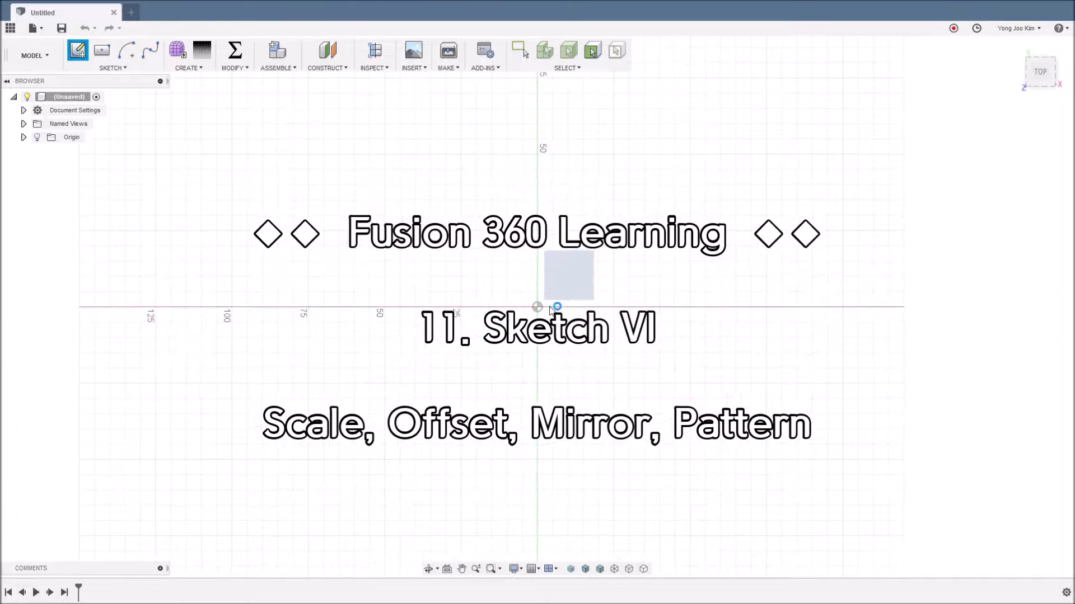
left_click(125, 69)
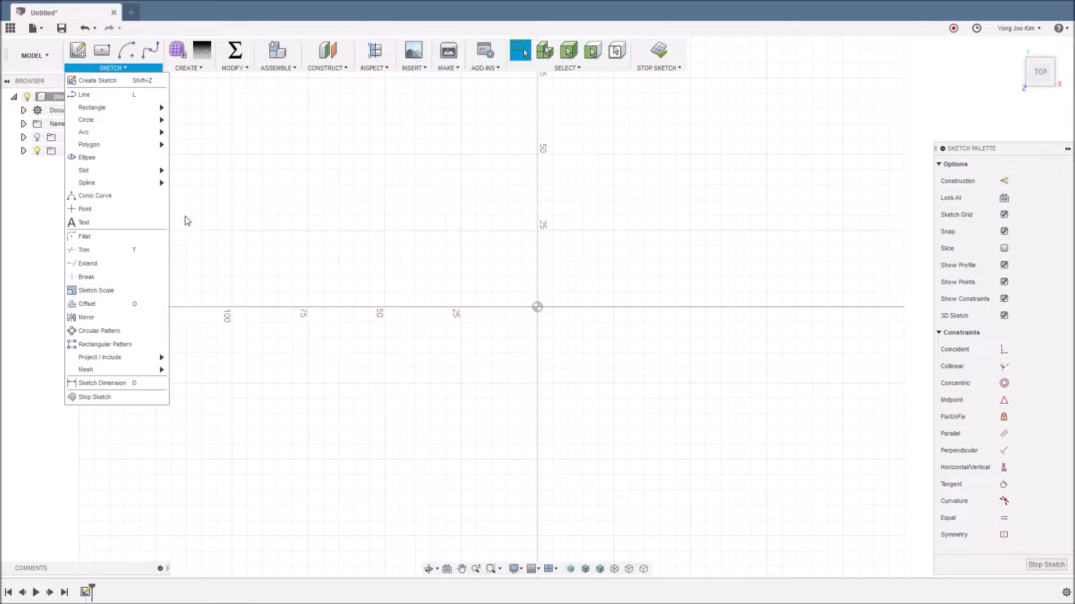
left_click(234, 68)
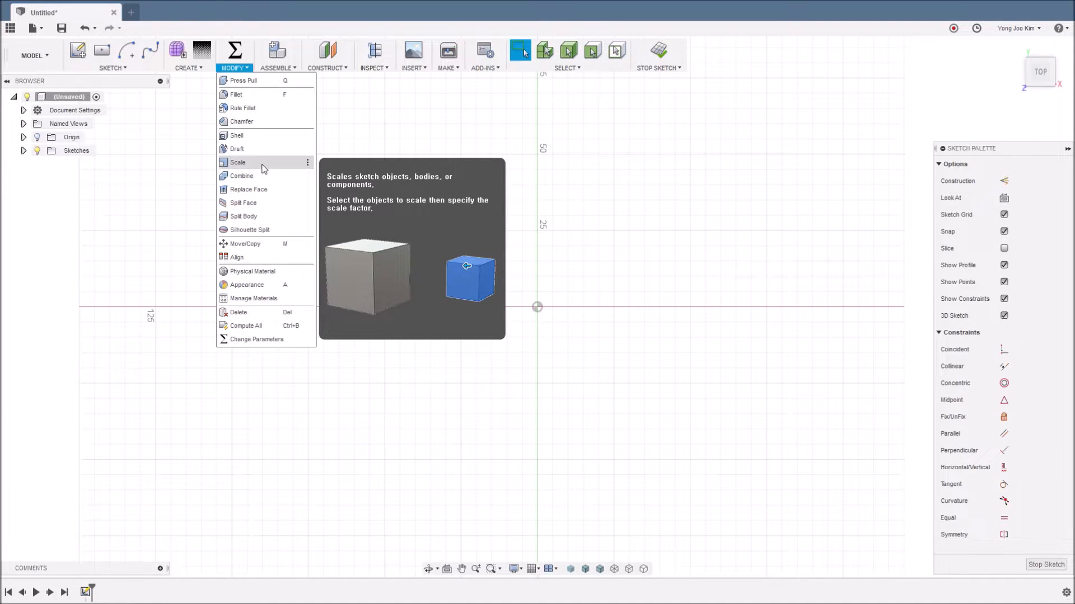
- Draw a 2-point rectangle about 55 by 35 mm just above the origin, crossing the vertical axis
left_click(128, 70)
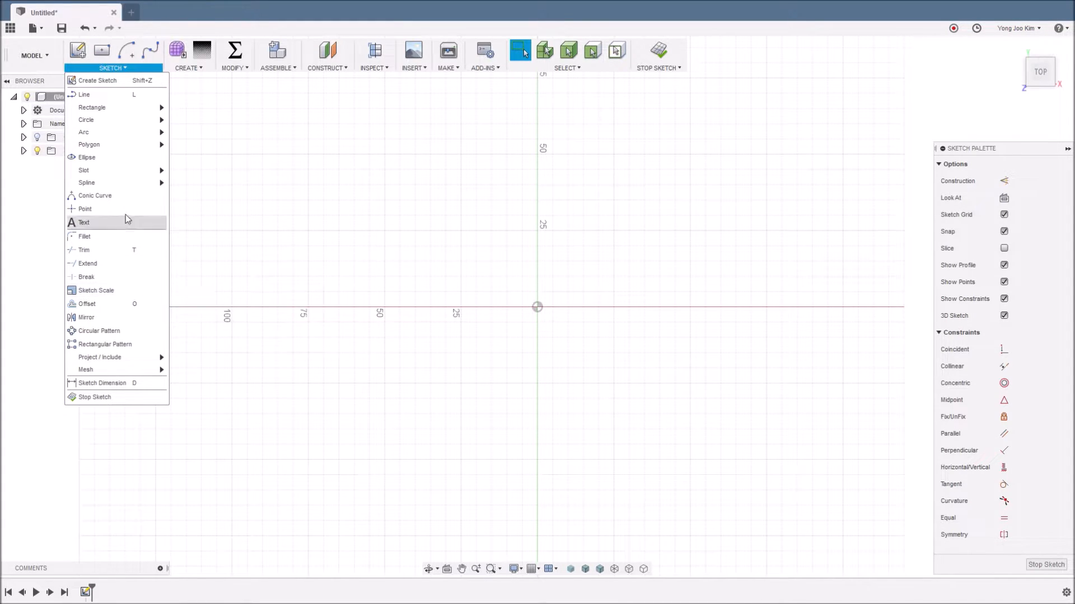
mouse_move(143, 108)
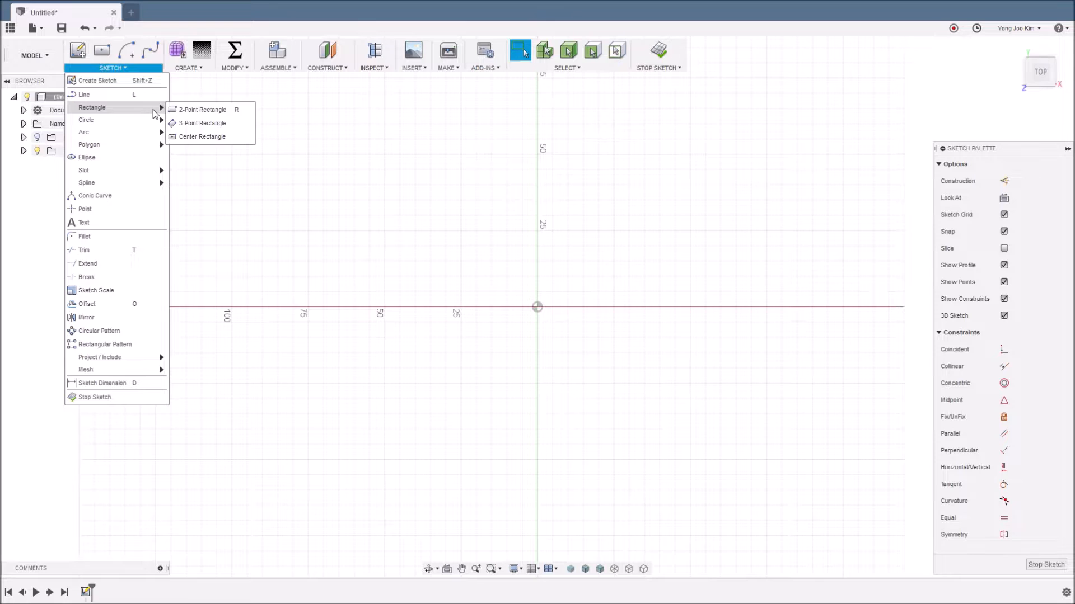
left_click(207, 109)
left_click(400, 185)
left_click(568, 291)
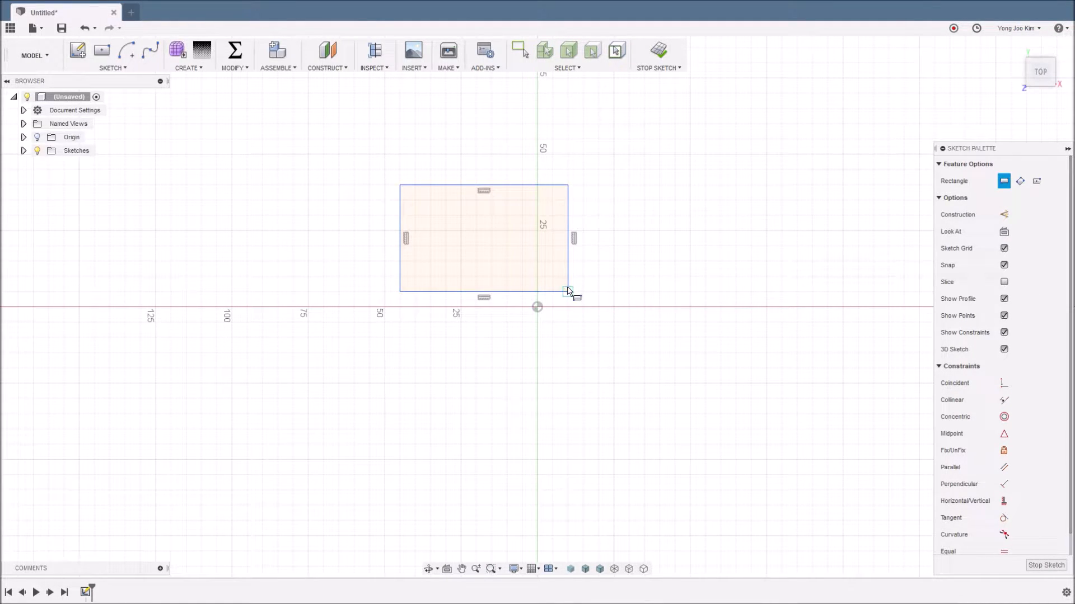
- Dimension the rectangle to 50 mm wide along its bottom edge and 30 mm high along its right edge
key("d")
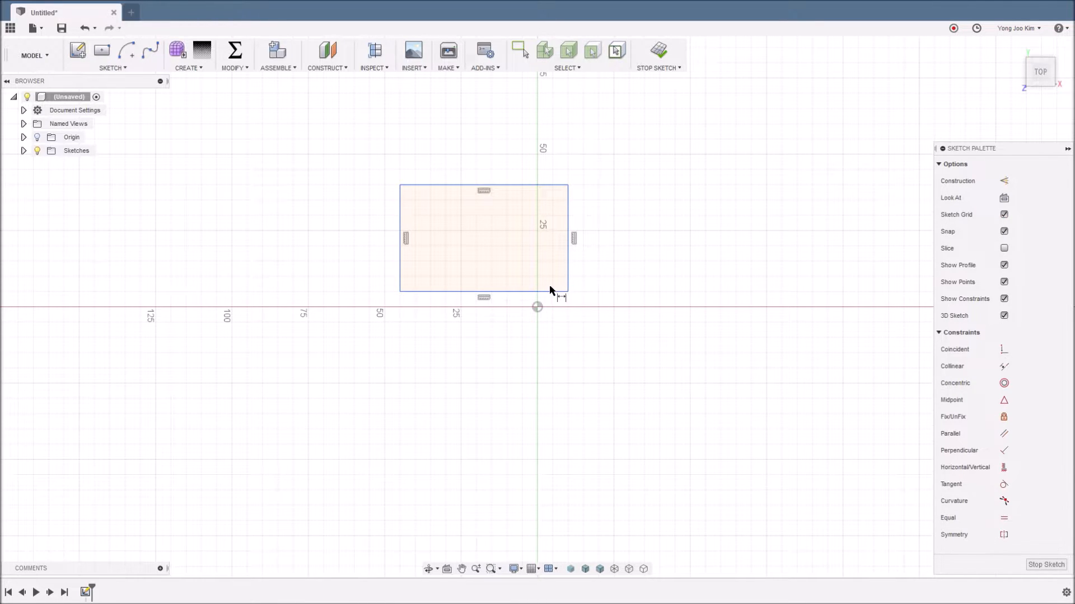
left_click(502, 295)
left_click(485, 351)
type("50")
key("Return")
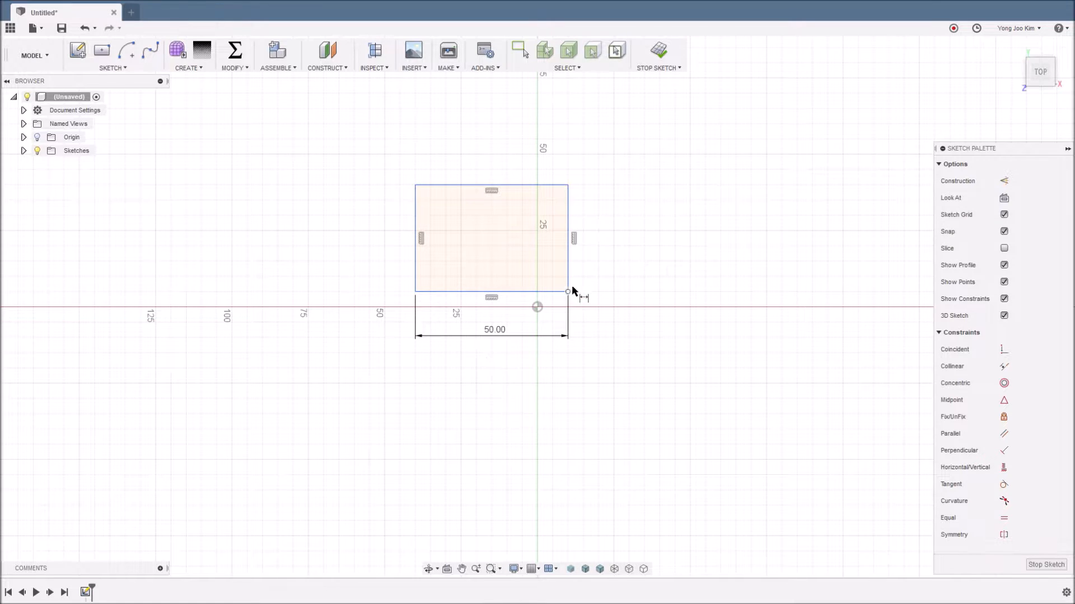
left_click(567, 248)
left_click(593, 247)
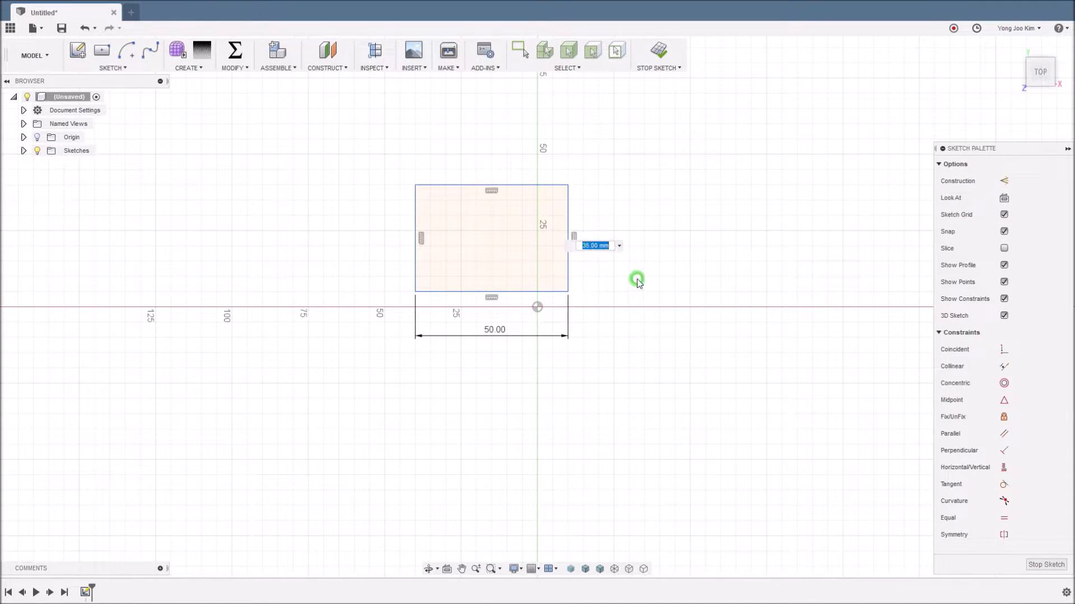
type("30")
key("Return")
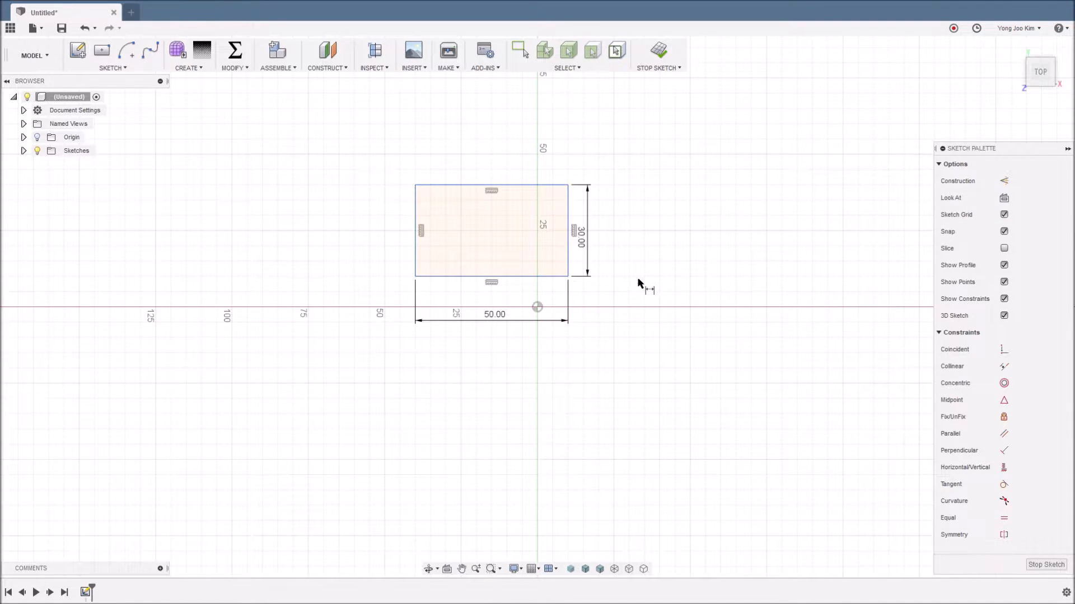
key("Escape")
left_click(612, 262)
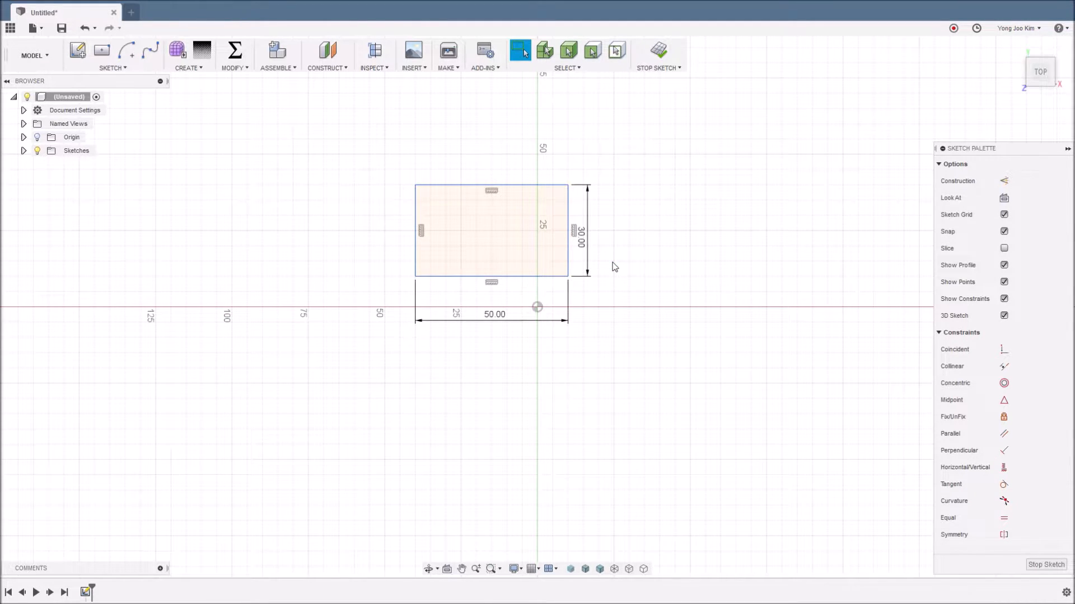
- Start Sketch Scale and select all four edges of the rectangle as the entities to scale
left_click(124, 68)
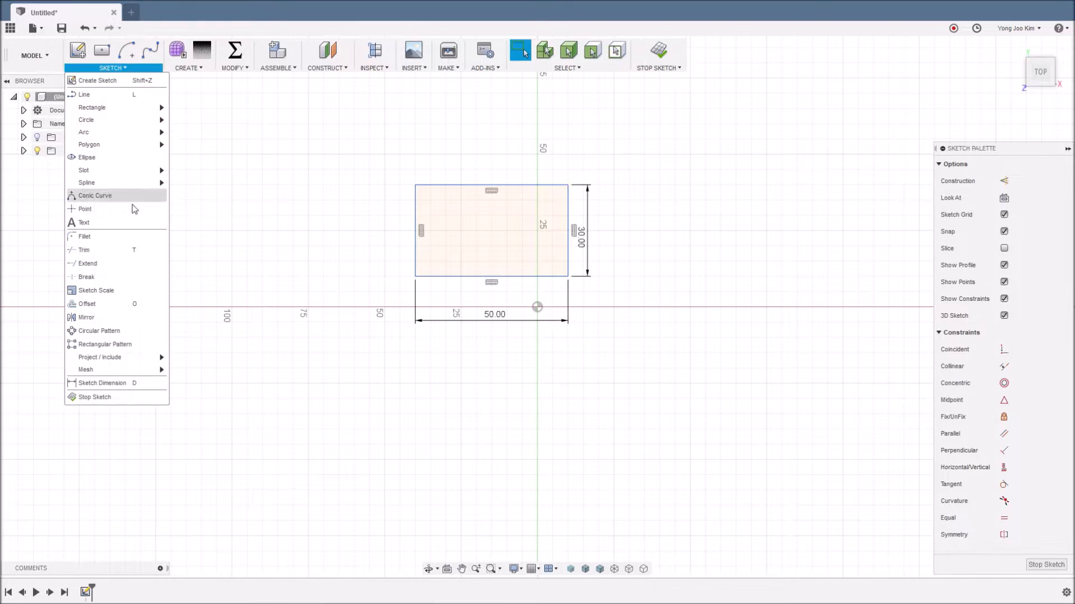
left_click(152, 298)
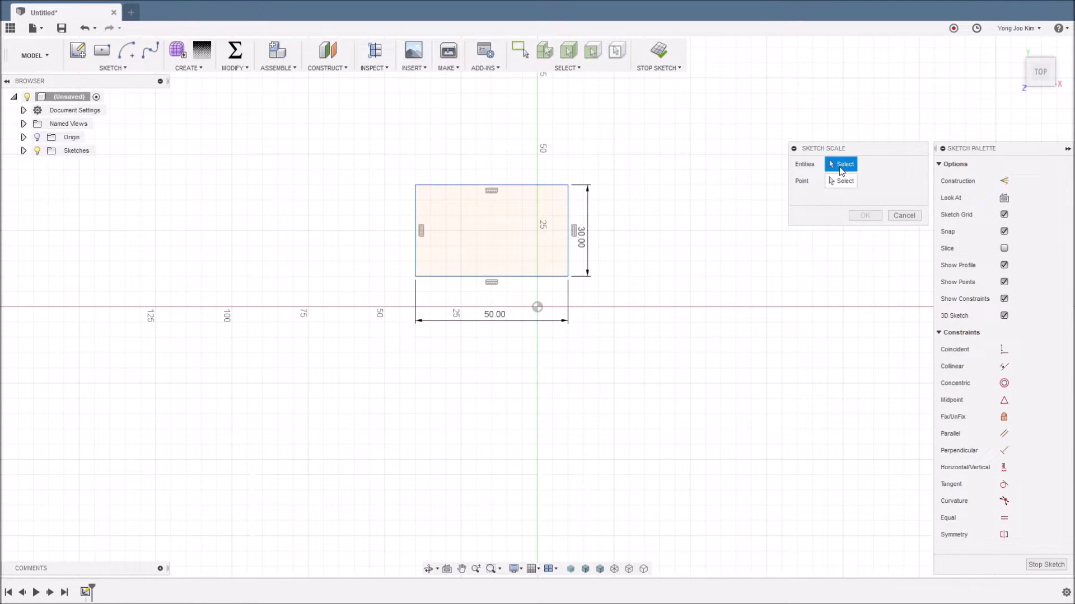
left_click(567, 223)
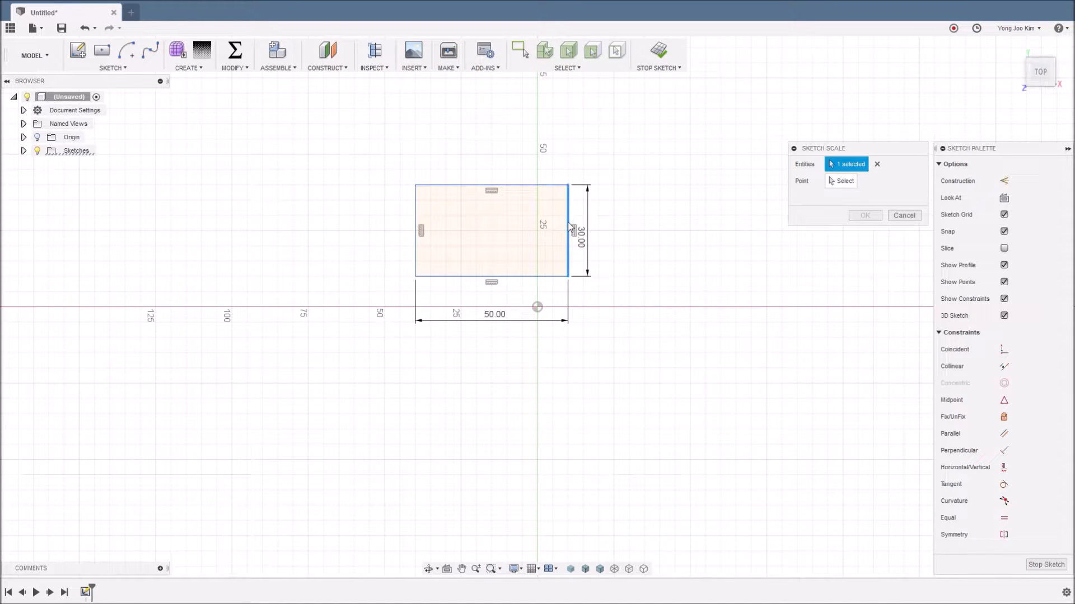
left_click(536, 185)
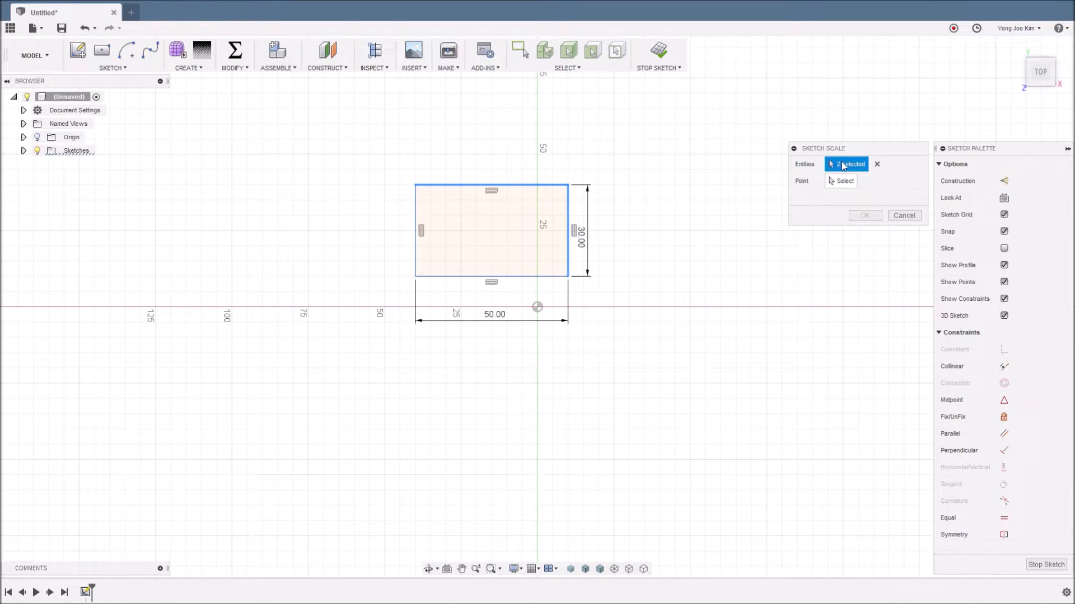
left_click(876, 164)
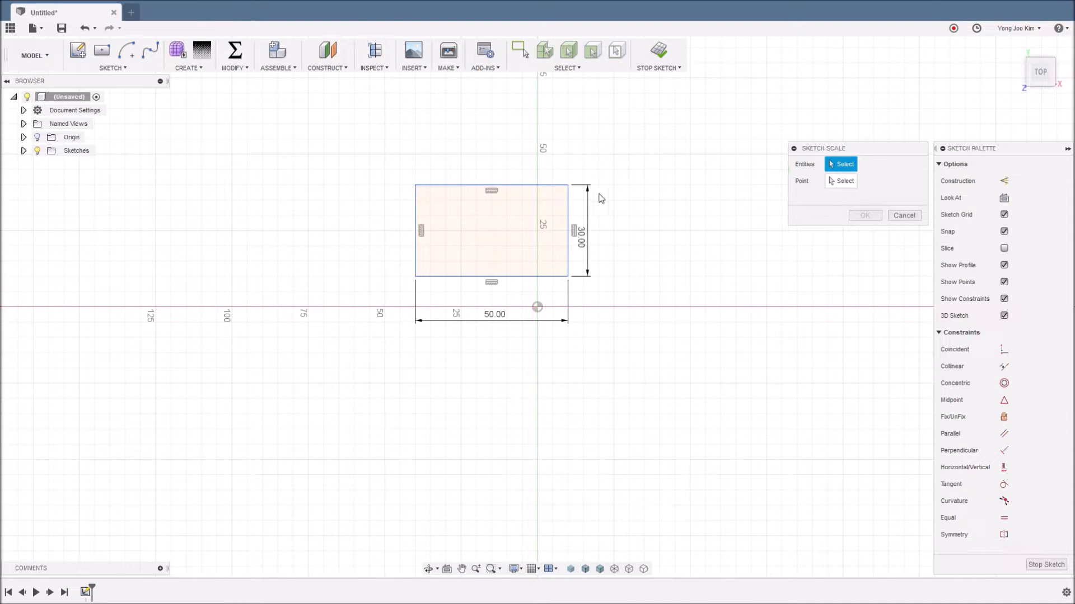
double_click(567, 215)
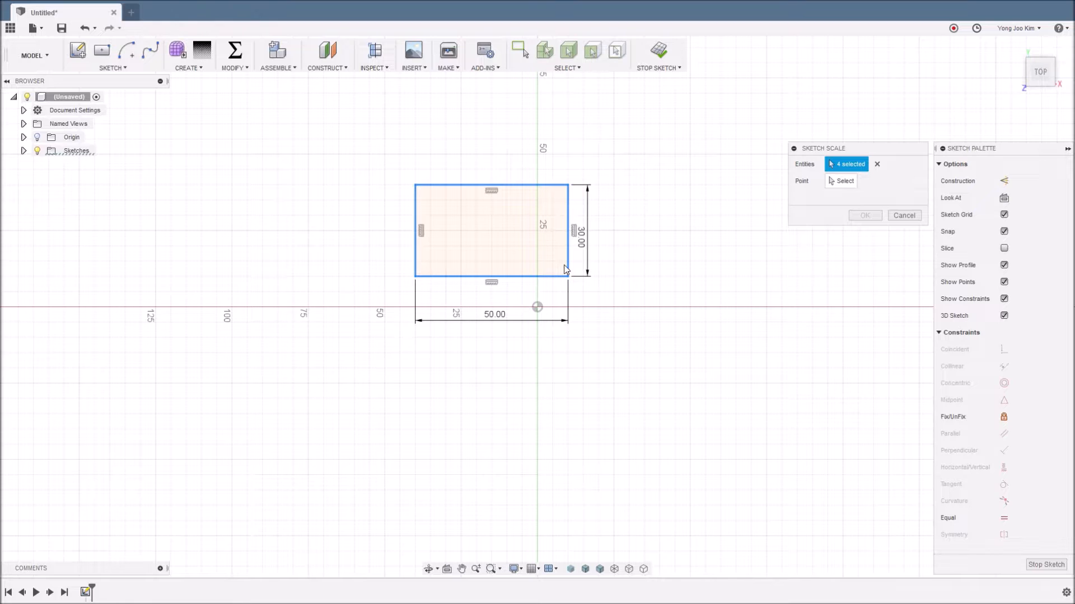
- Use the rectangle's lower-right corner as the scale point and set the scale factor to 1.5
left_click(833, 184)
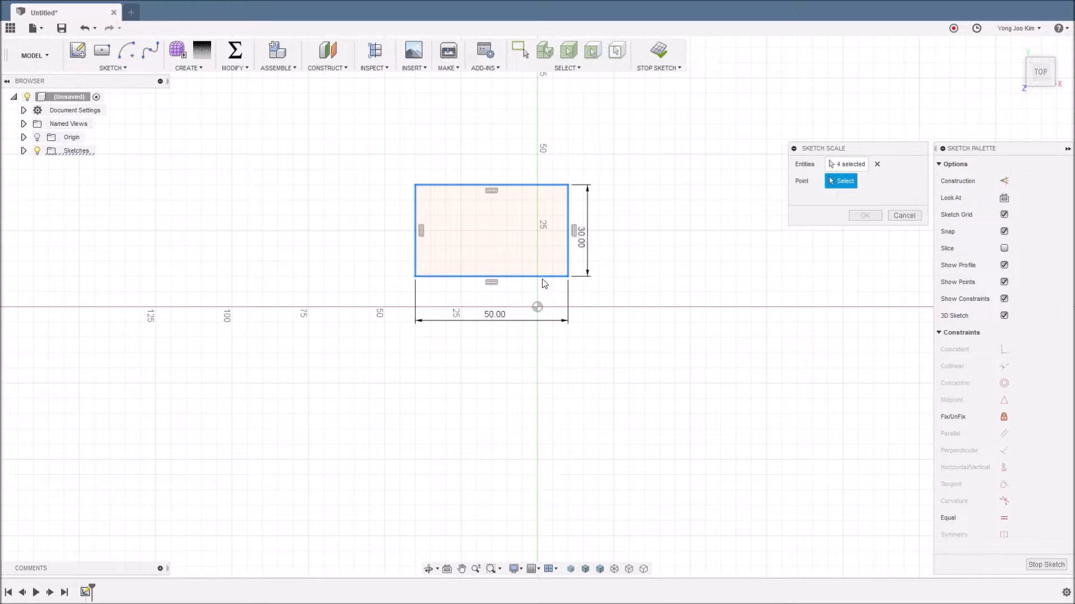
left_click(568, 277)
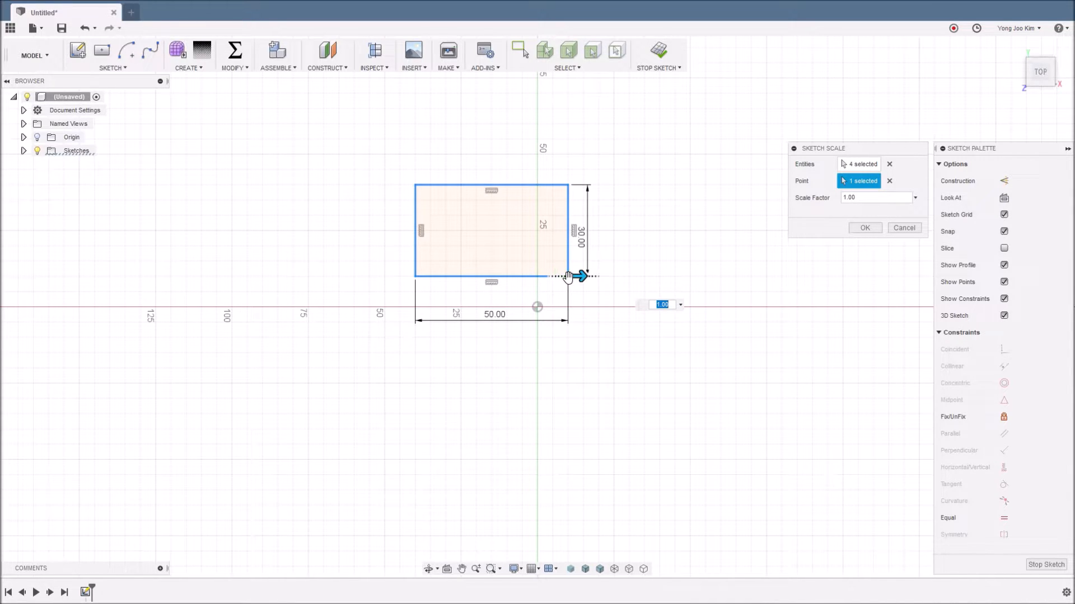
left_click(538, 307)
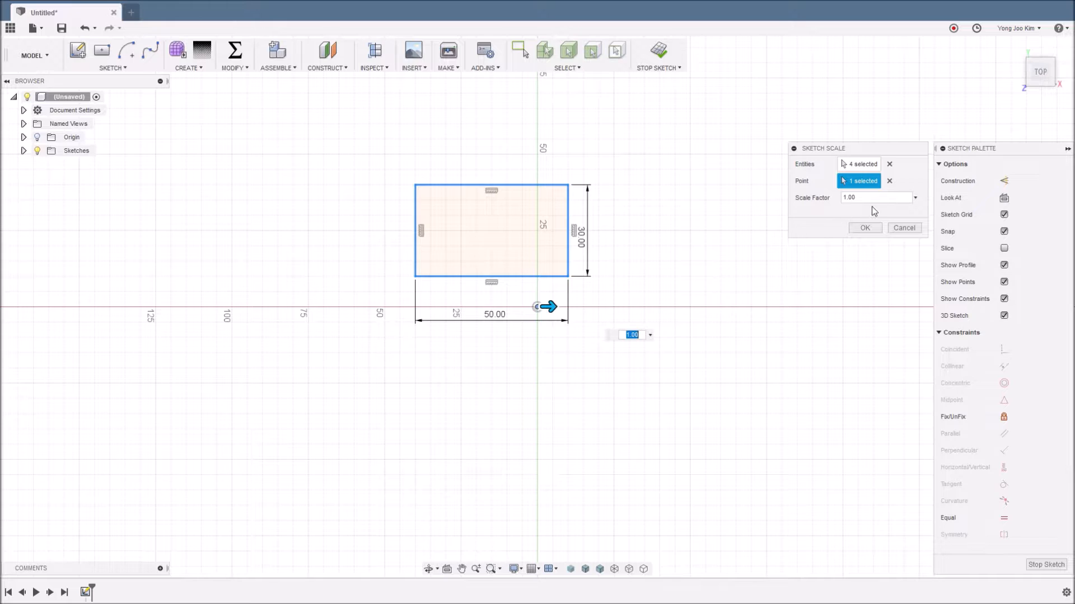
left_click(888, 182)
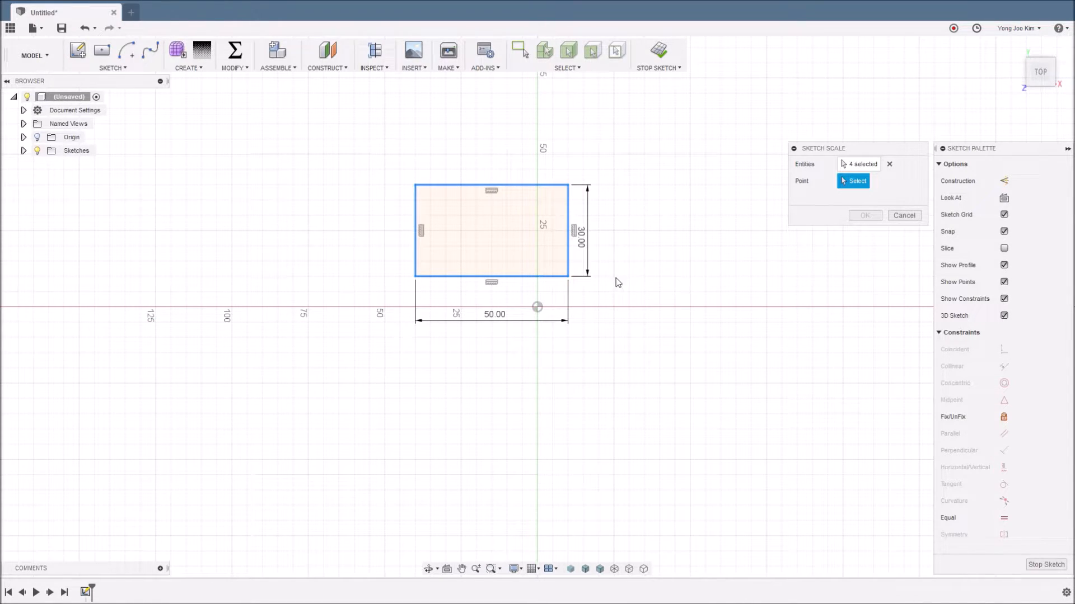
left_click(568, 276)
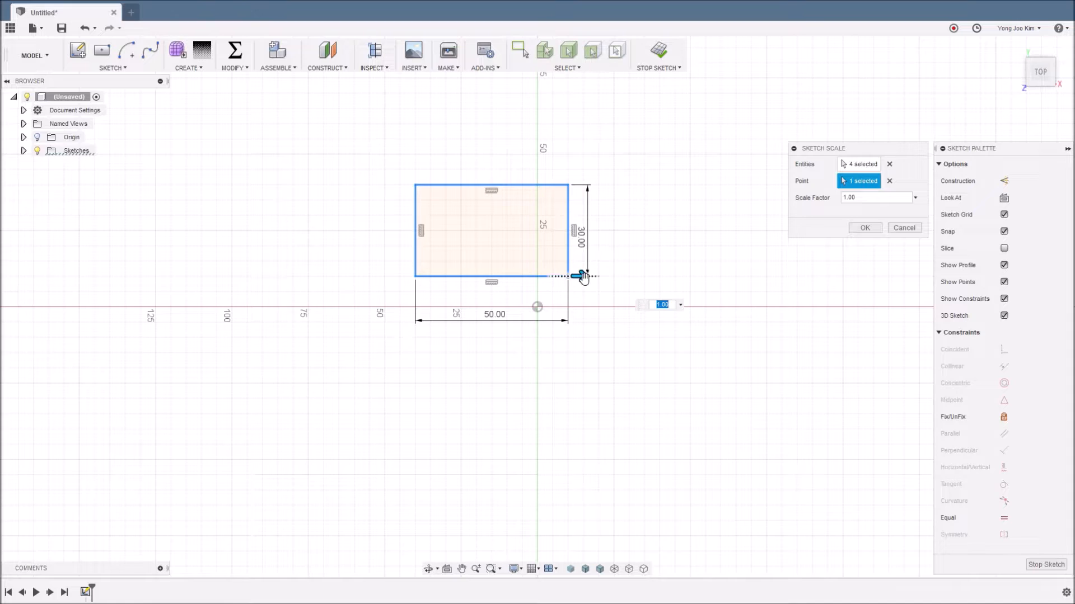
mouse_move(583, 277)
left_mouse_down()
mouse_move(595, 273)
mouse_move(565, 279)
mouse_move(575, 276)
left_mouse_up()
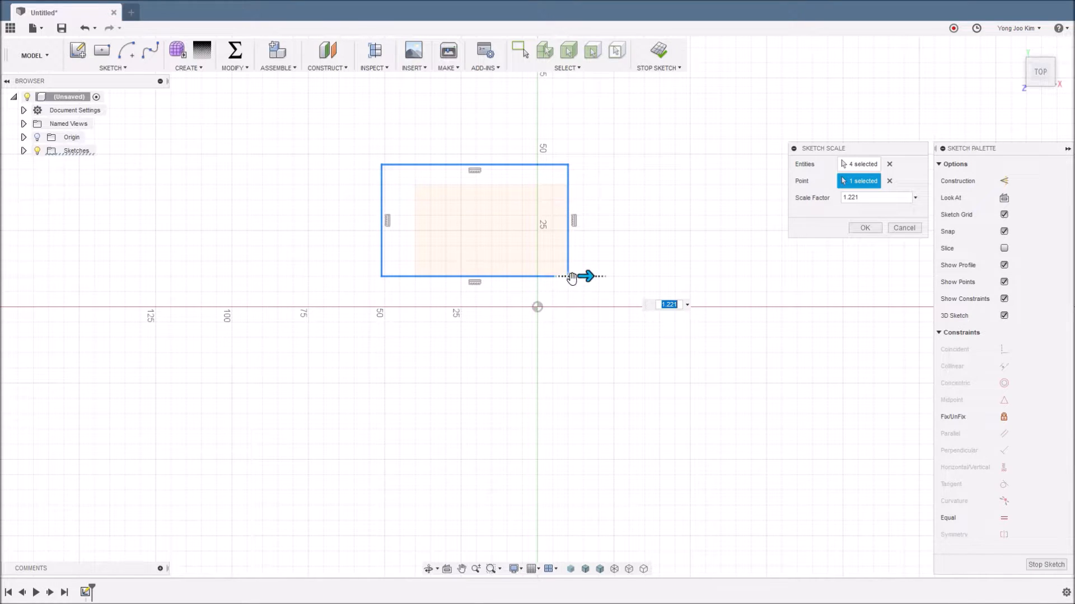
mouse_move(583, 275)
left_mouse_down()
mouse_move(551, 276)
mouse_move(590, 276)
left_mouse_up()
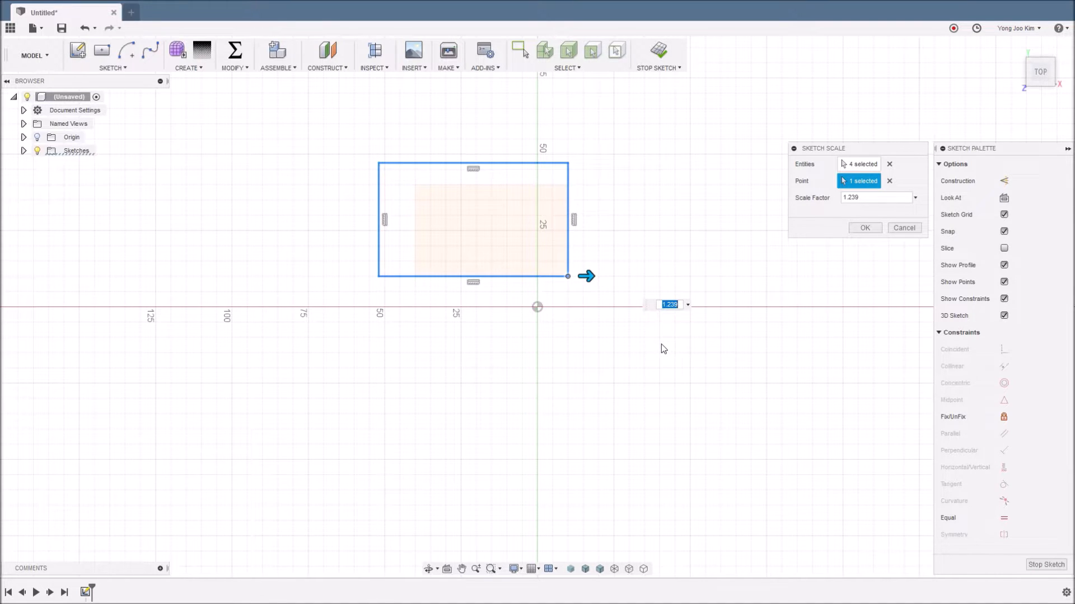
type("1.5")
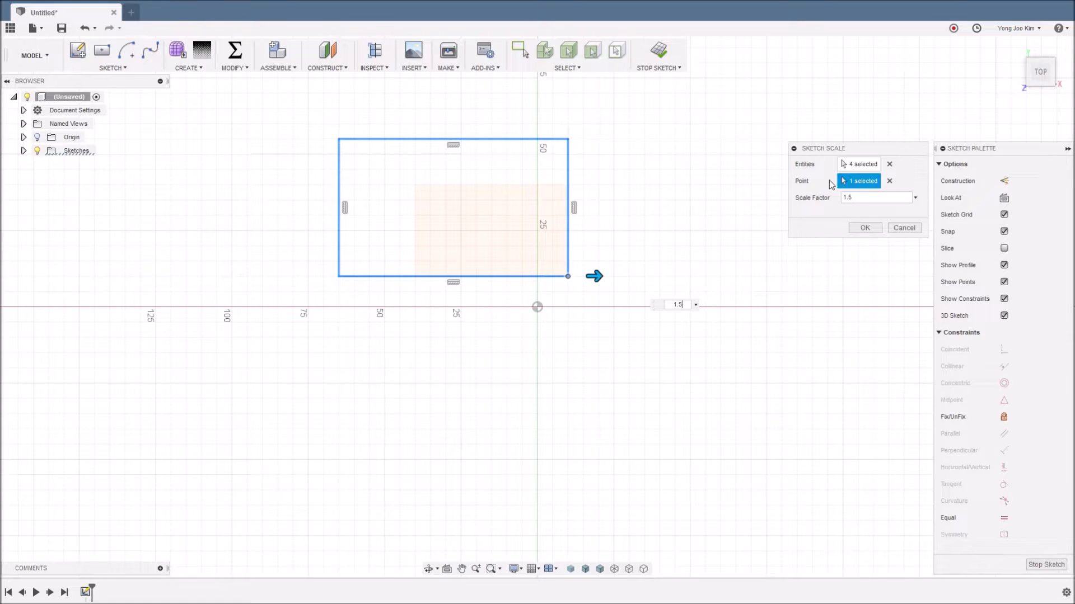
- Move the scale point to the rectangle's upper-right corner and scale only its right and bottom edges by 1.5
left_click(889, 180)
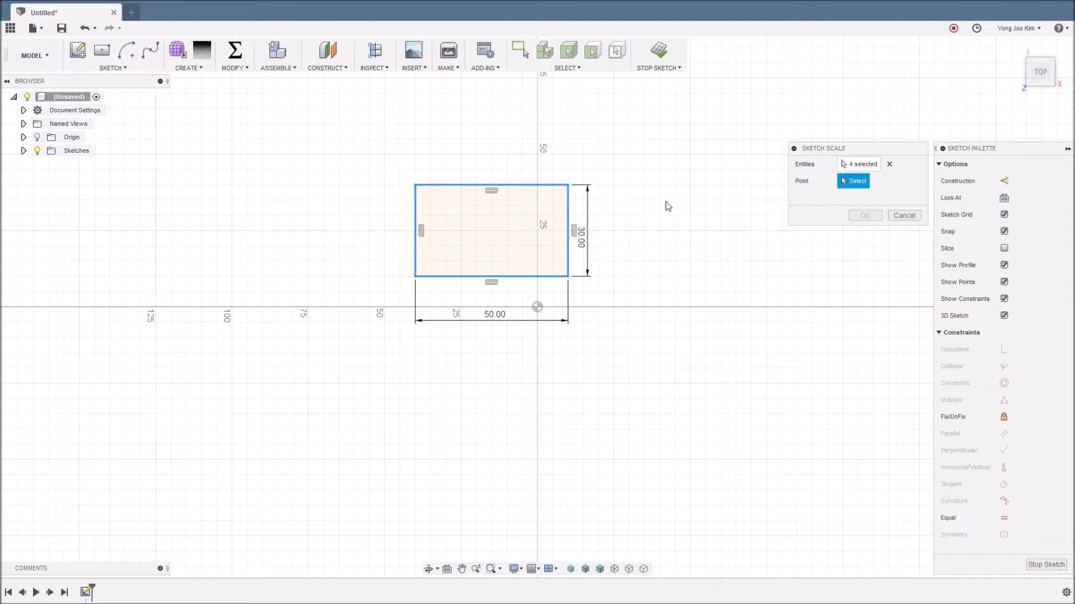
left_click(568, 185)
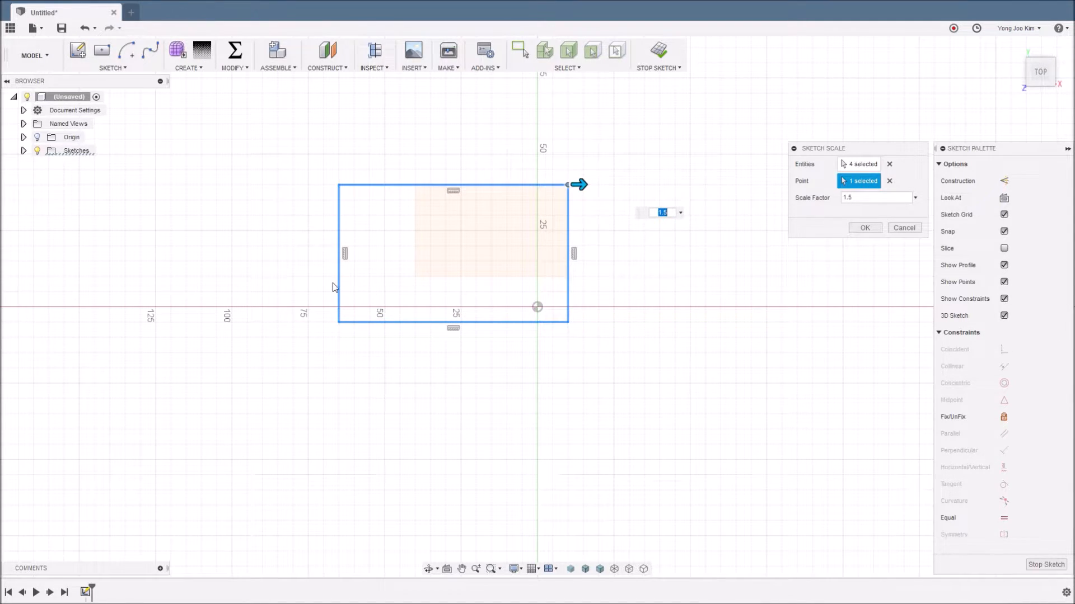
left_click(890, 164)
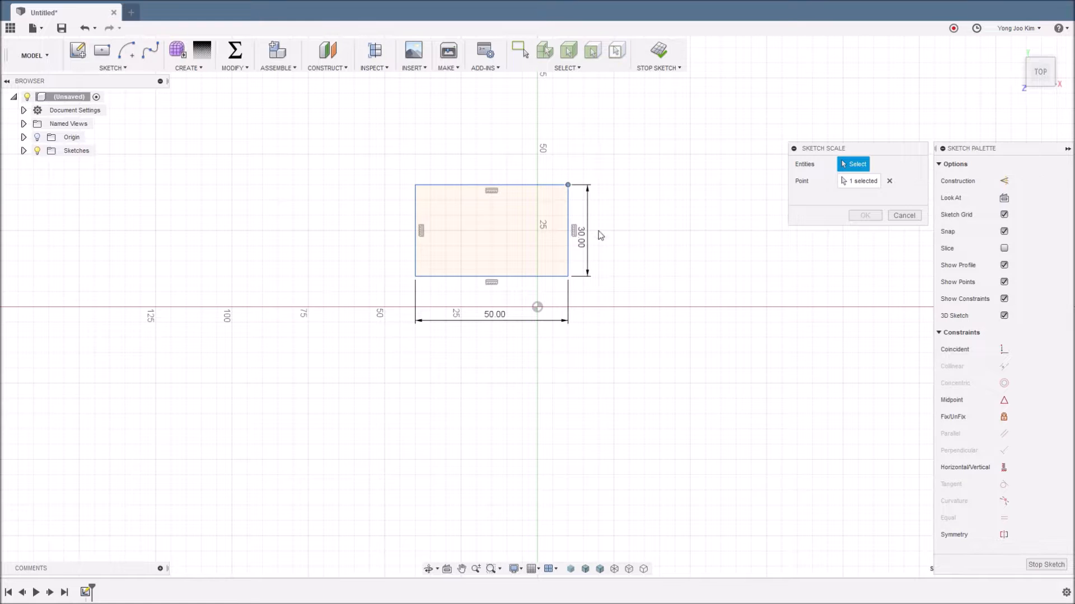
left_click(570, 235)
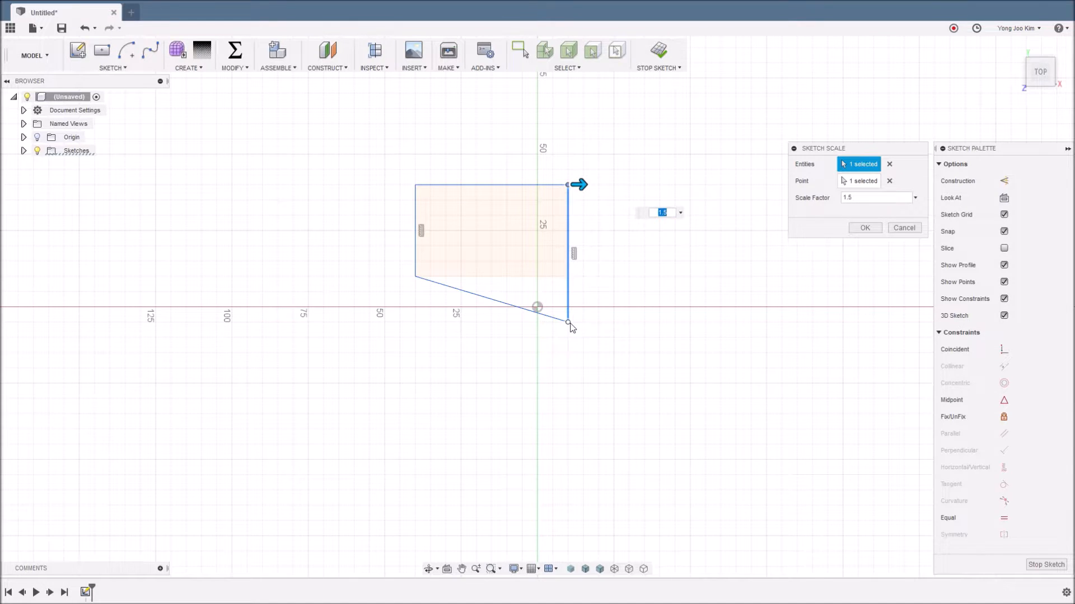
left_click(513, 306)
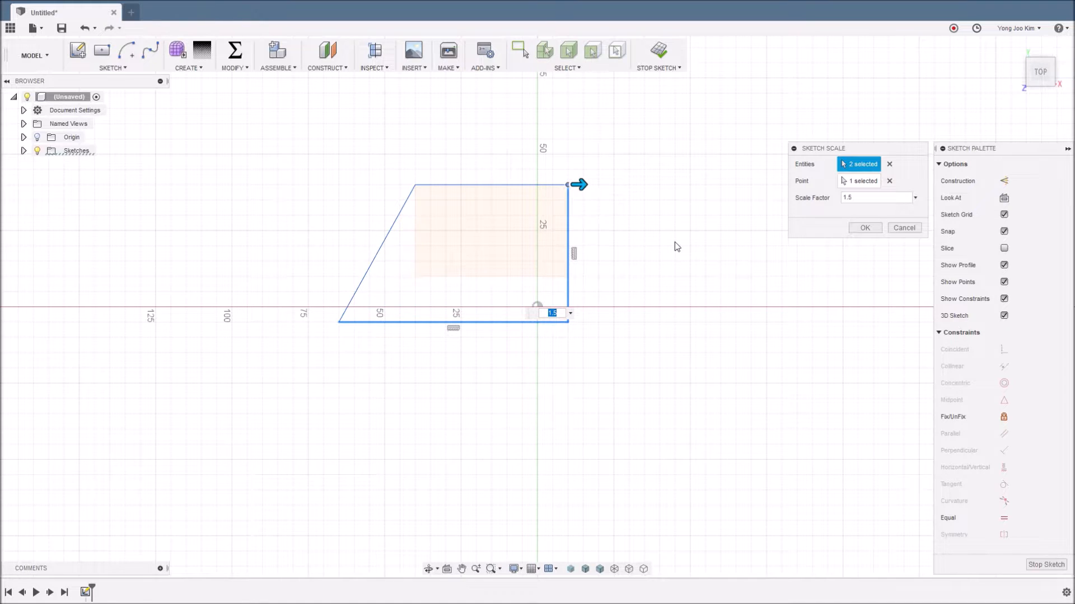
left_click(855, 227)
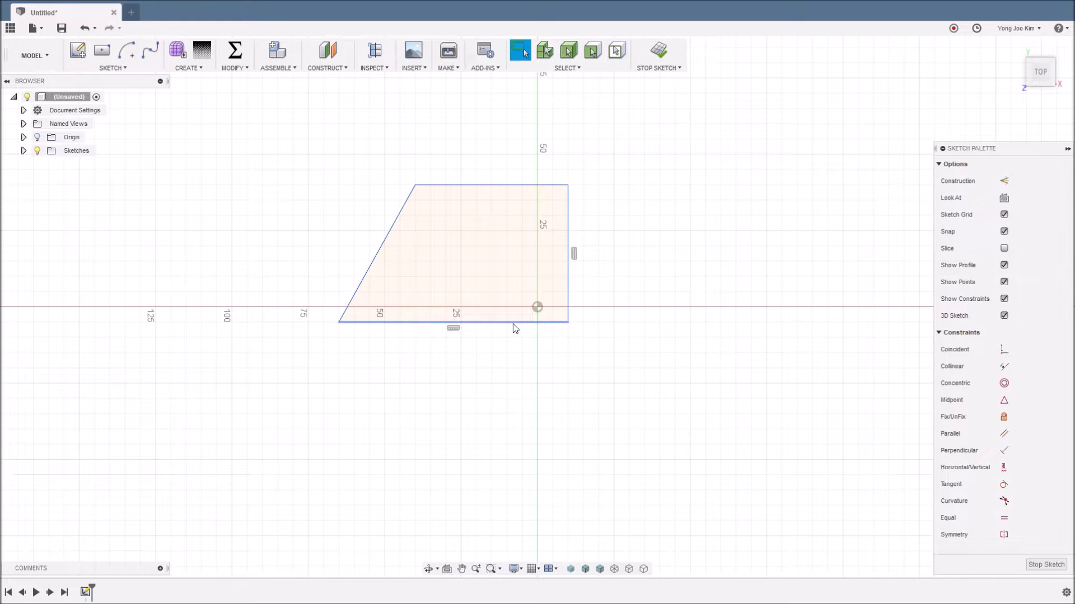
left_click(568, 277)
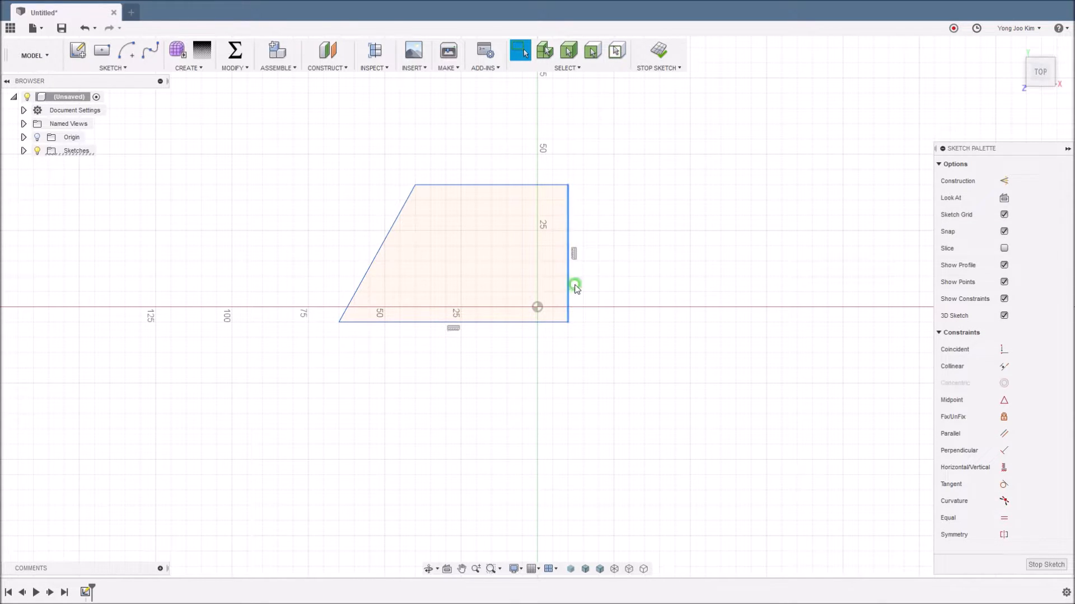
left_click(515, 322)
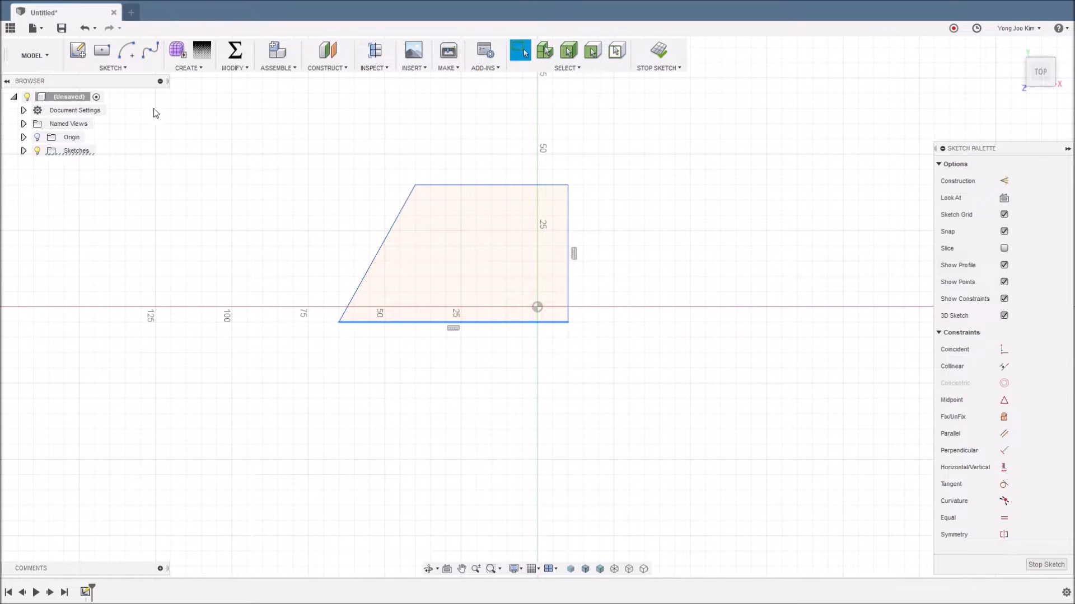
left_click(126, 69)
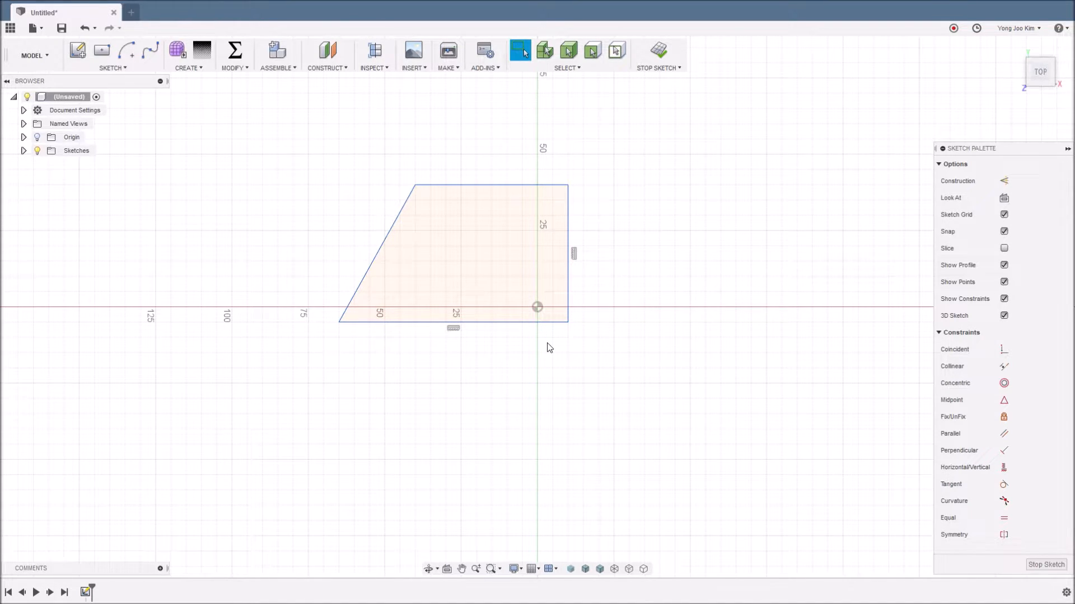
key("ctrl+z")
left_click(112, 68)
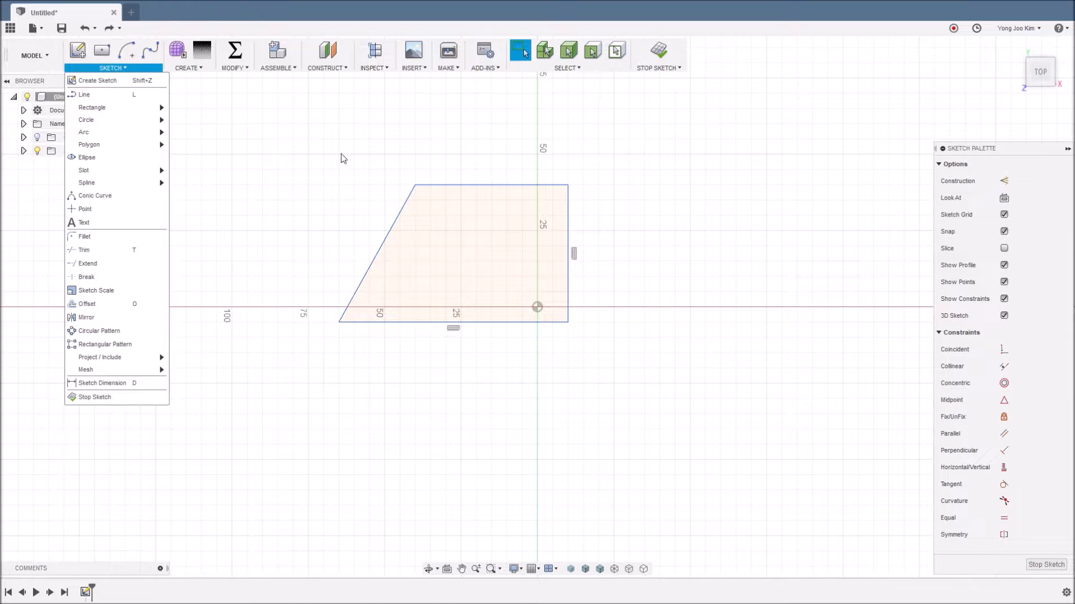
left_click(583, 183)
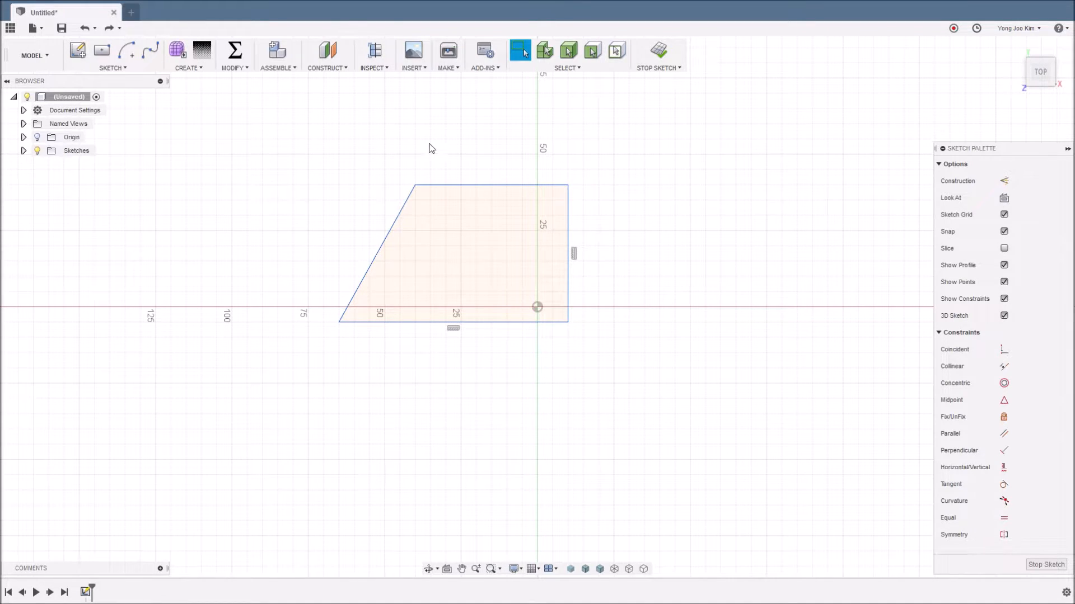
- Set up a chained Offset of the whole trapezoid outline toward the outside, with an offset distance of 3 mm
left_click(118, 70)
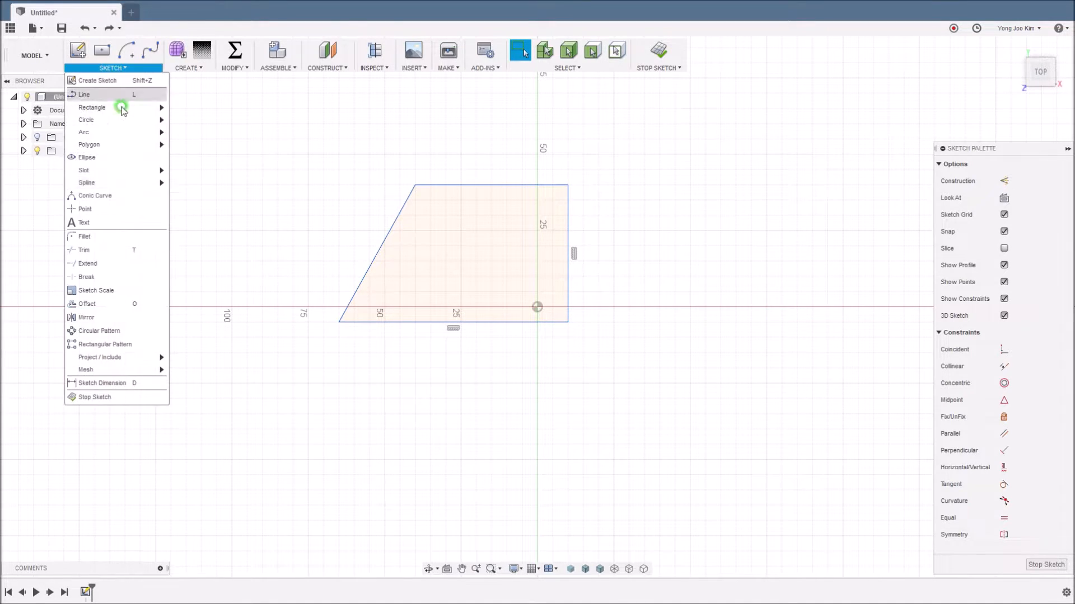
left_click(141, 305)
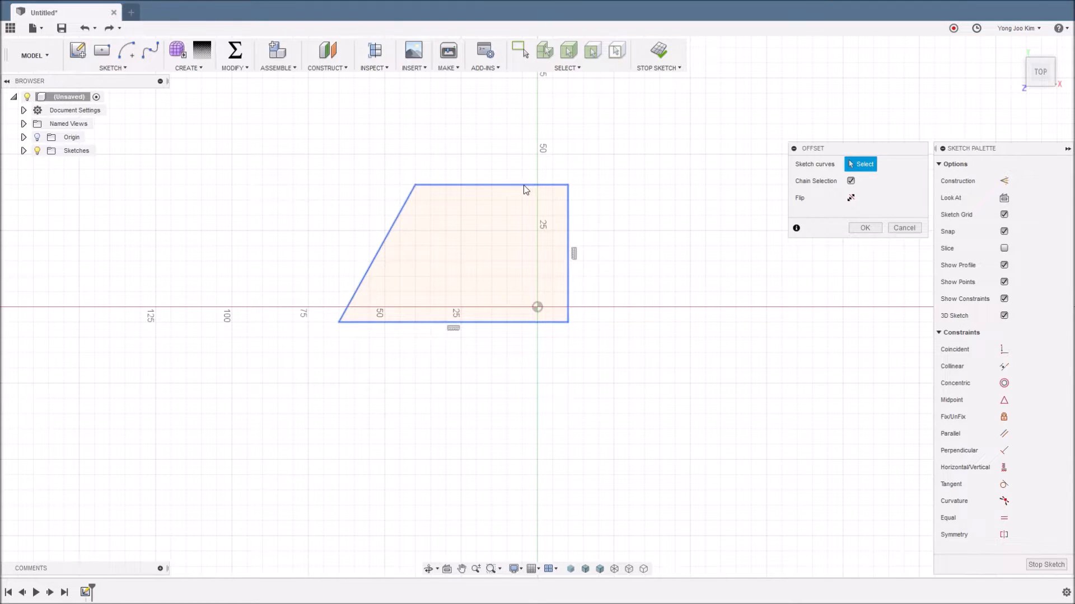
left_click(568, 230)
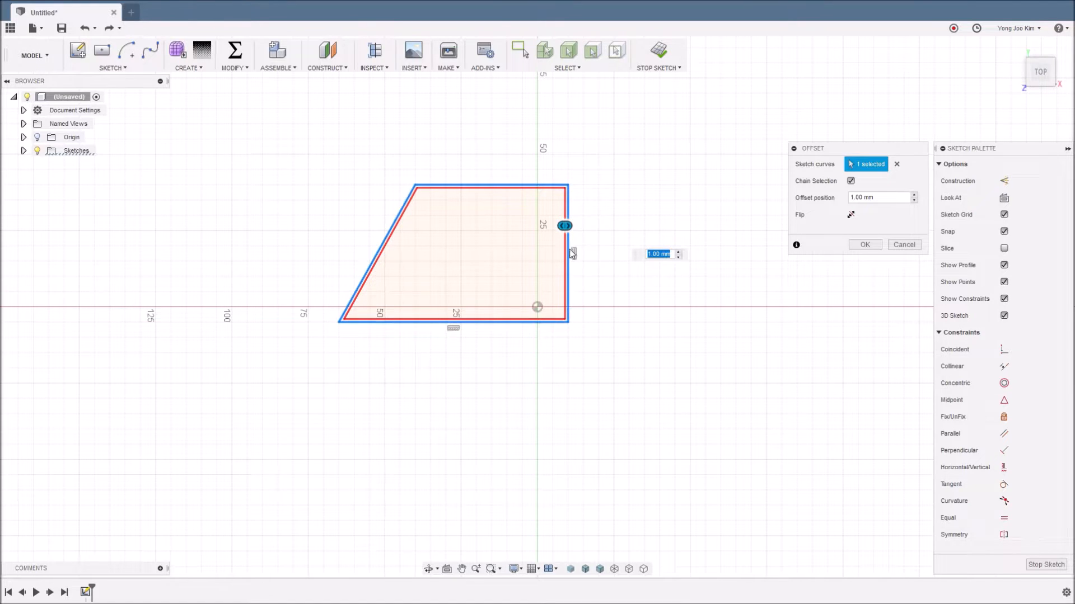
mouse_move(565, 226)
left_mouse_down()
mouse_move(583, 226)
mouse_move(554, 226)
mouse_move(577, 228)
left_mouse_up()
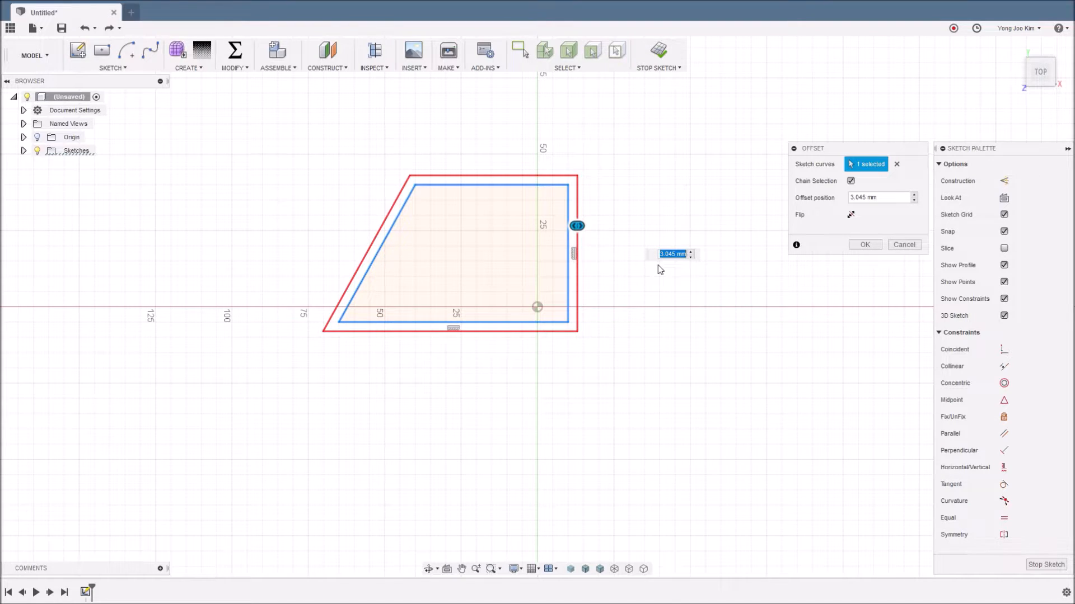
type("3")
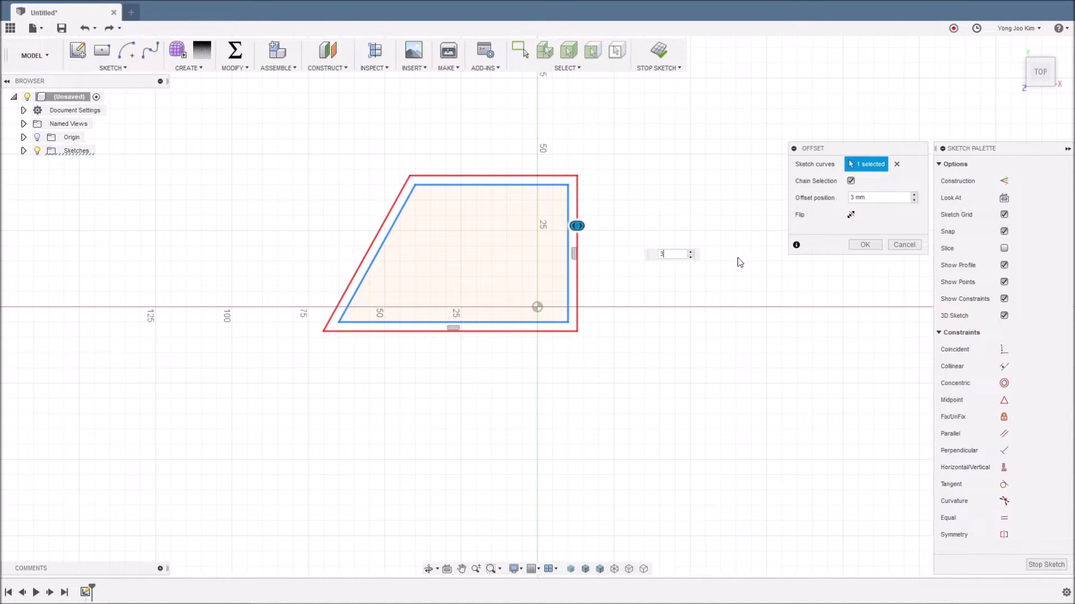
left_click(849, 197)
left_click(865, 199)
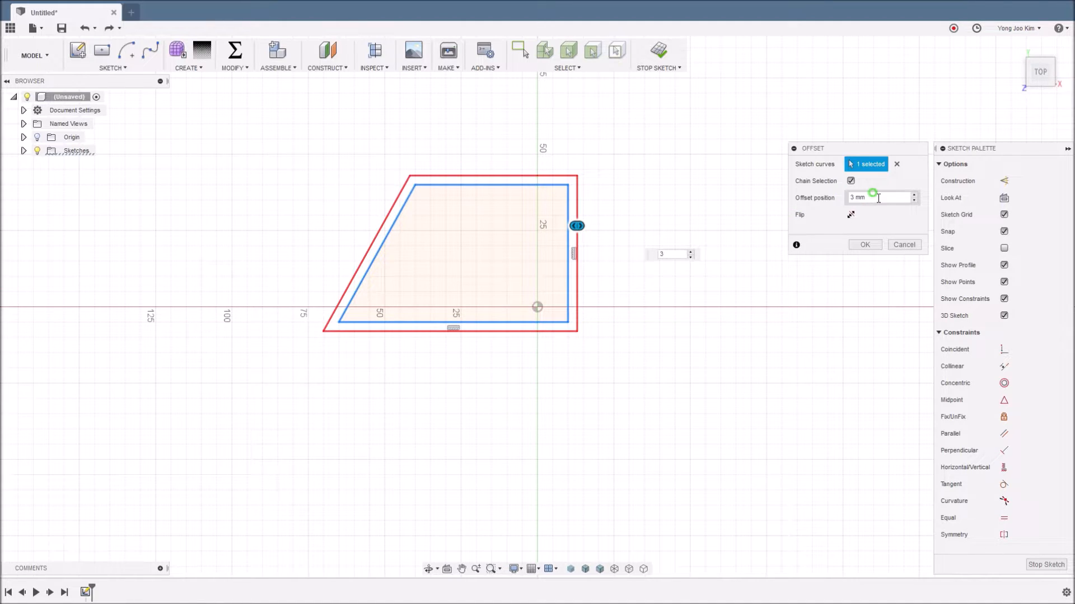
- Flip the trapezoid's offset to the inside and back to the outside, and accept it
left_click(850, 215)
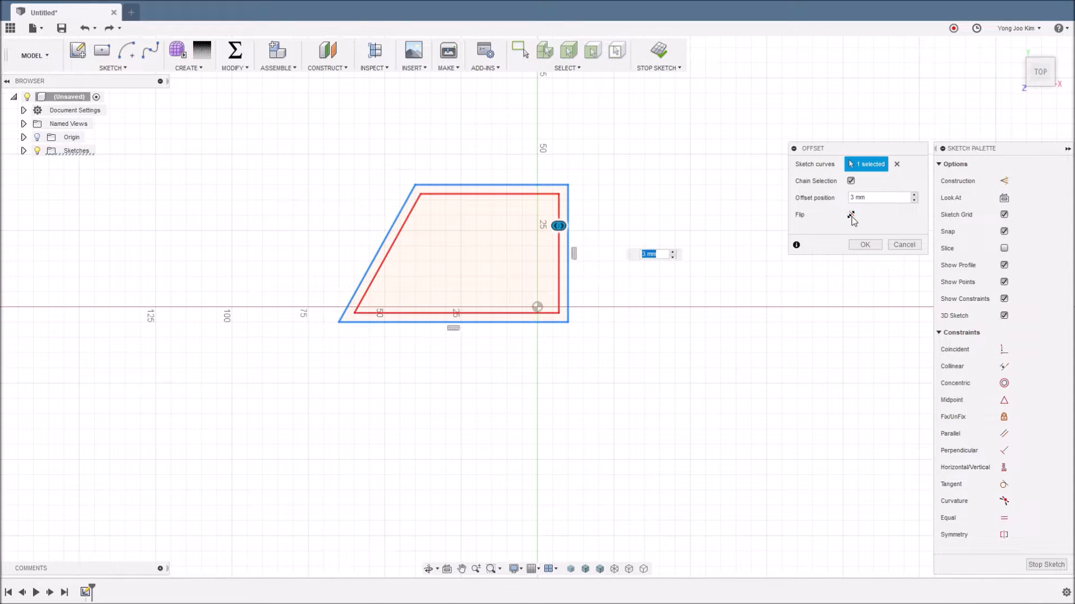
left_click(850, 215)
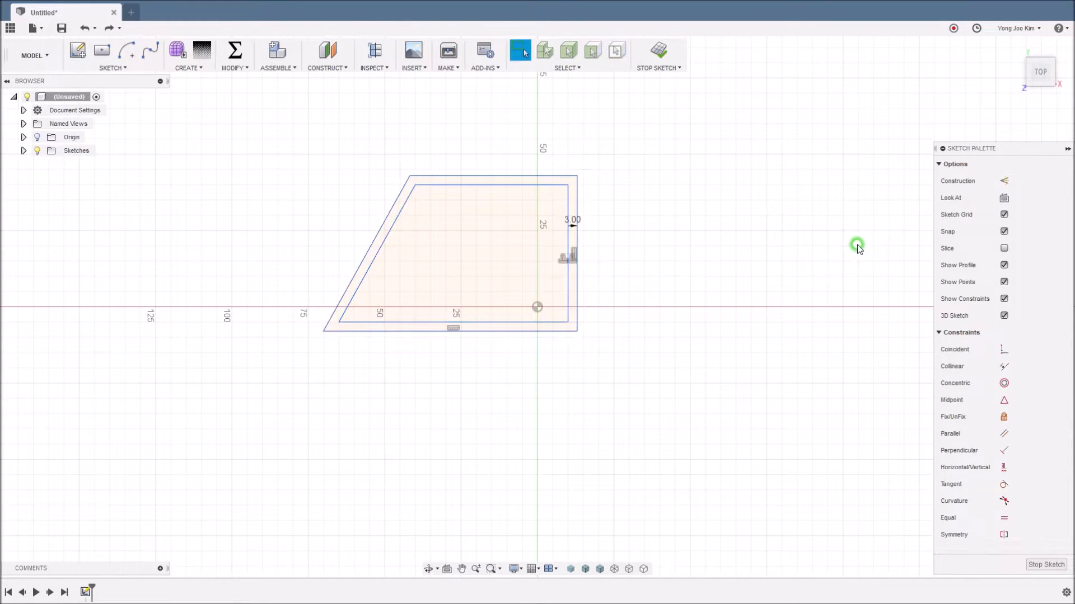
left_click(864, 244)
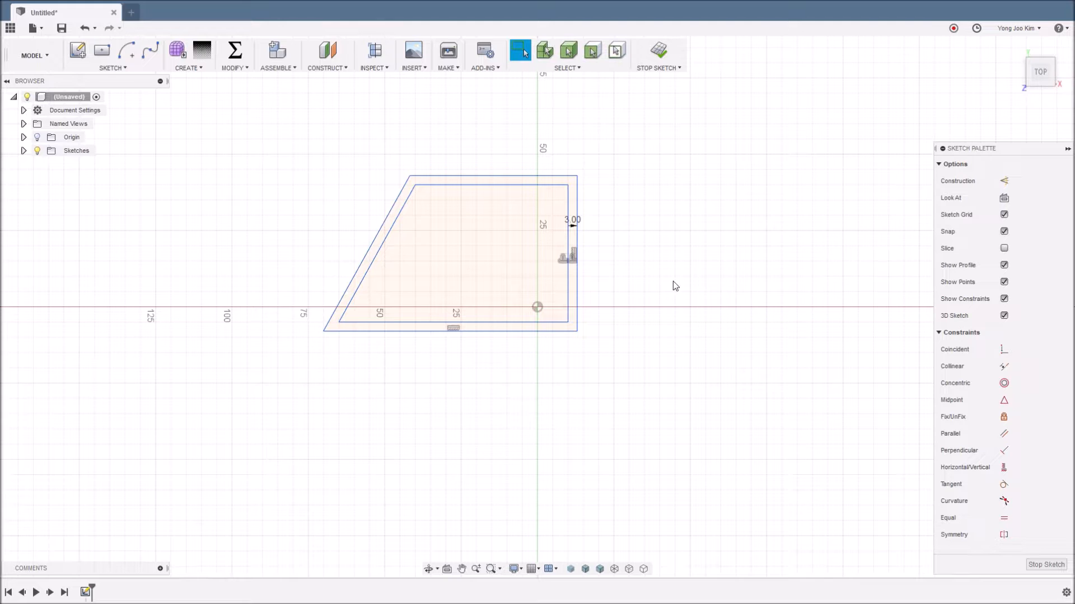
- Select the inner trapezoid loop and the outer offset loop in turn to compare them, and clear the selection
double_click(568, 237)
left_click(597, 240)
left_click(572, 222)
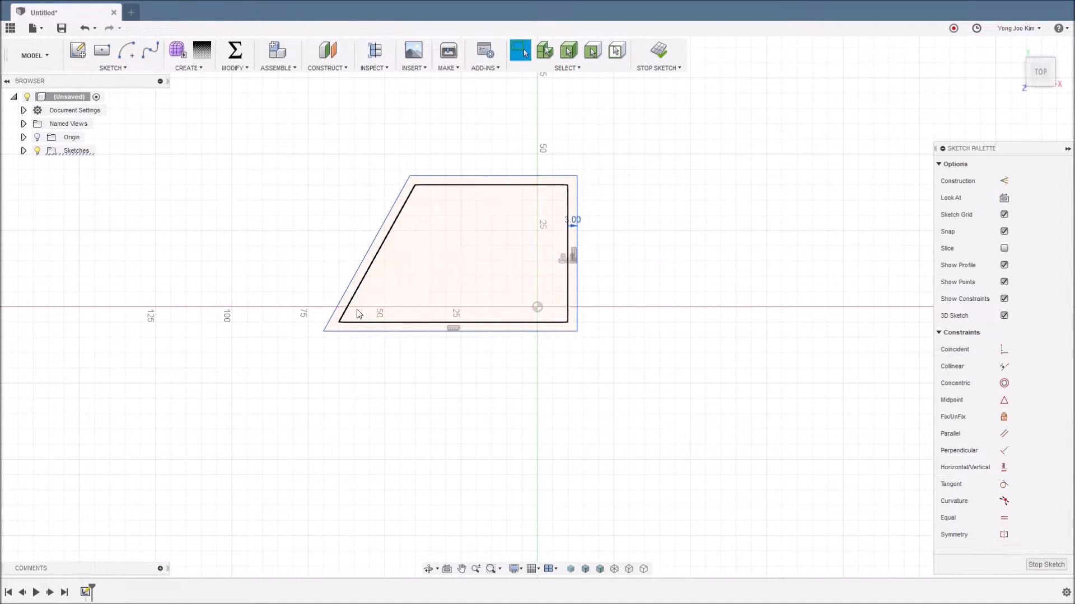
double_click(578, 237)
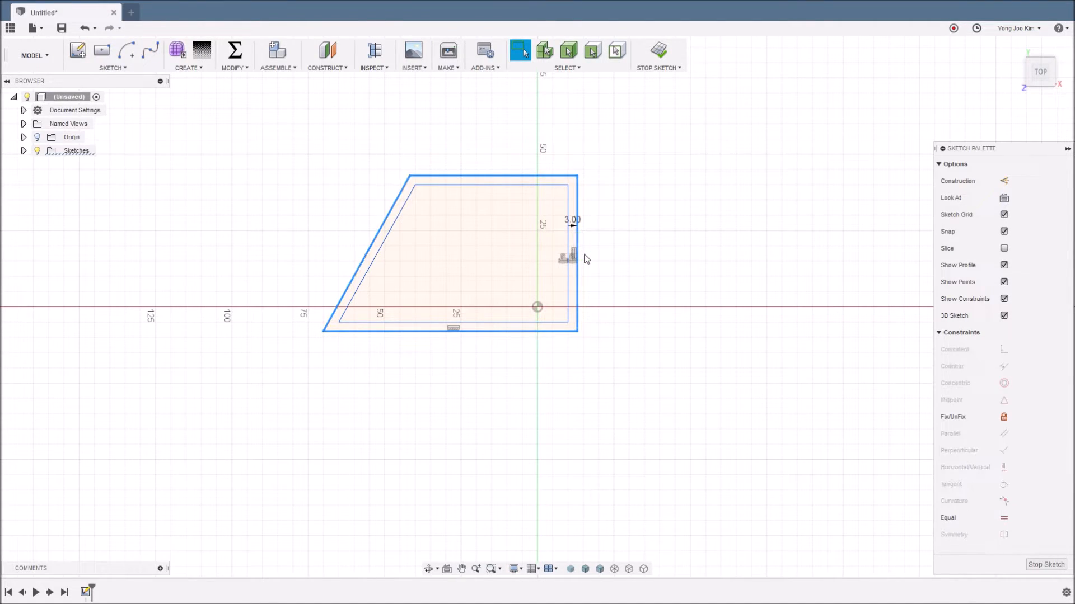
left_click(586, 258)
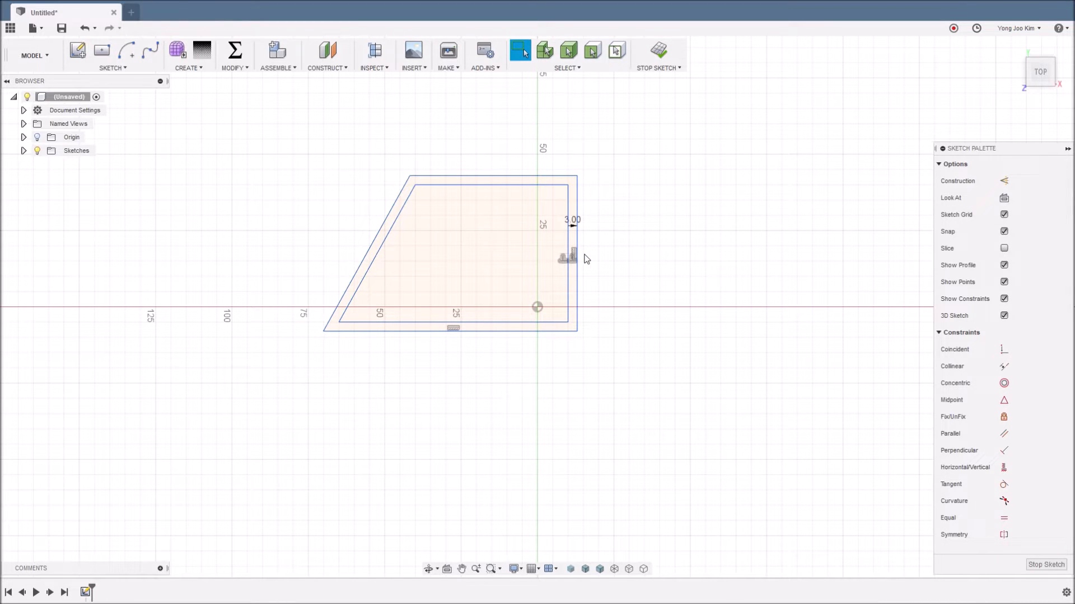
- Try to offset the outer trapezoid outline outward by about 4.9 mm, and clear the curve selection
left_click(113, 68)
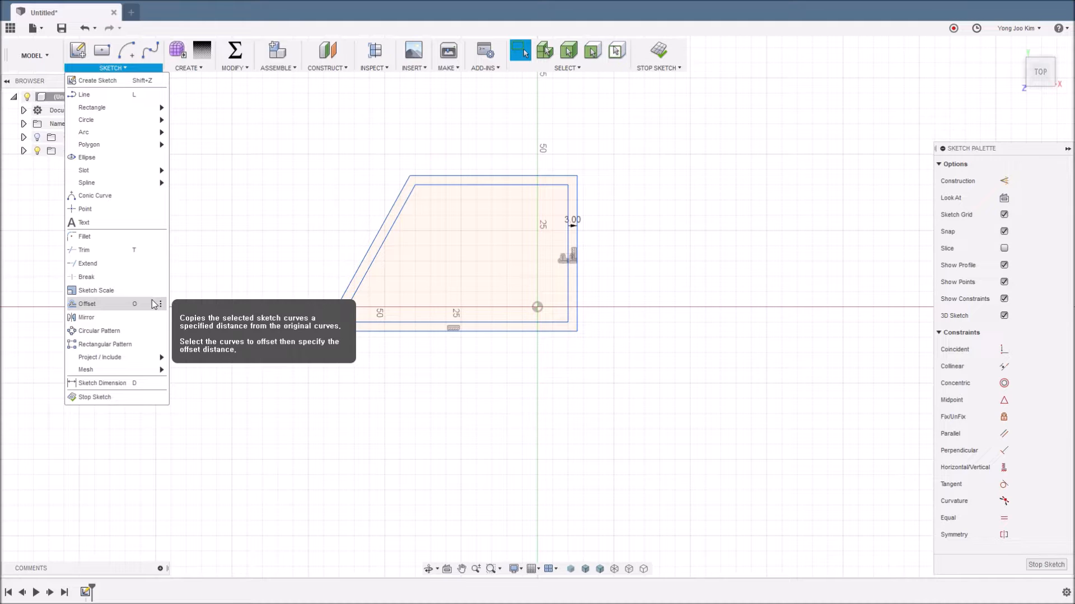
left_click(87, 304)
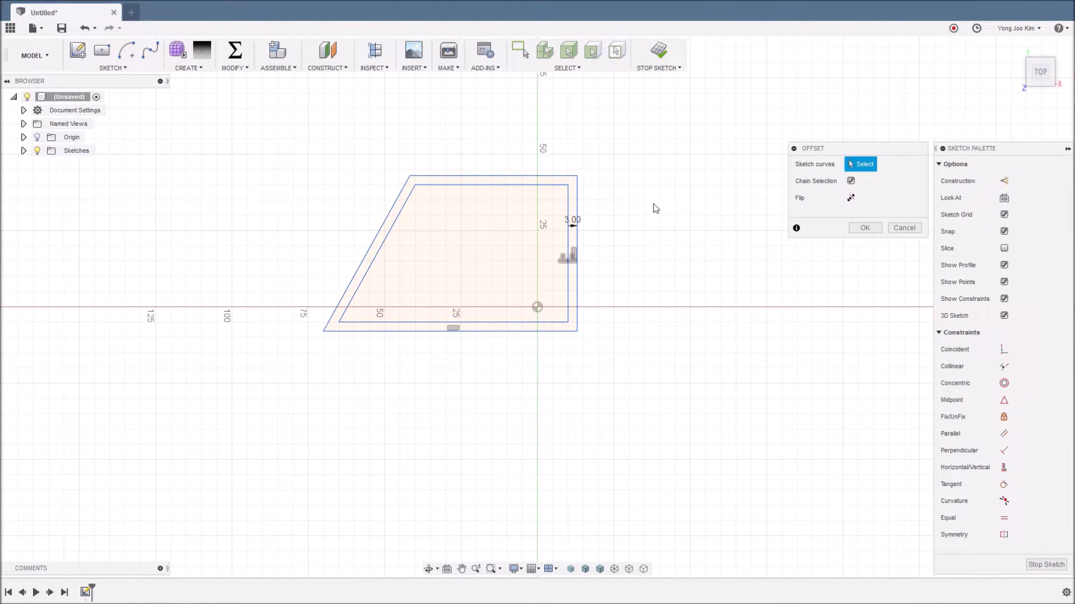
left_click(579, 206)
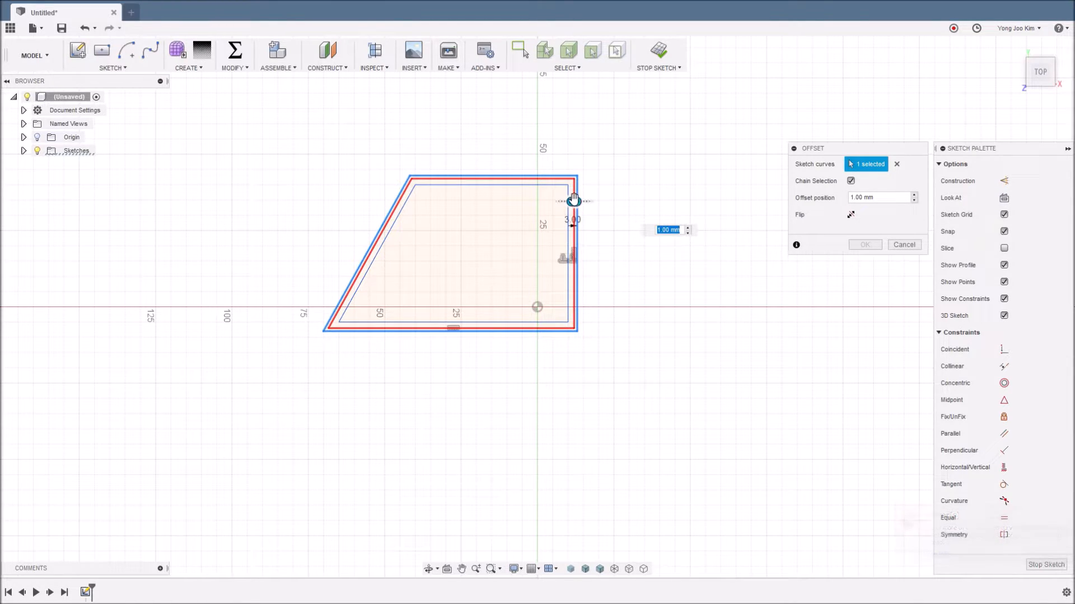
left_click_drag(573, 202, 598, 197)
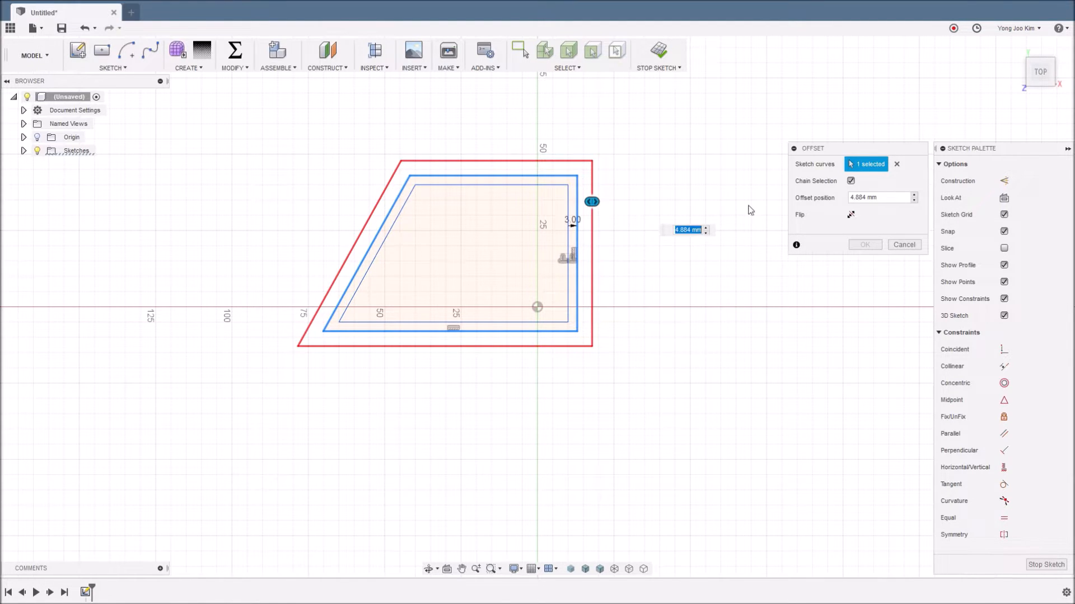
left_click(895, 165)
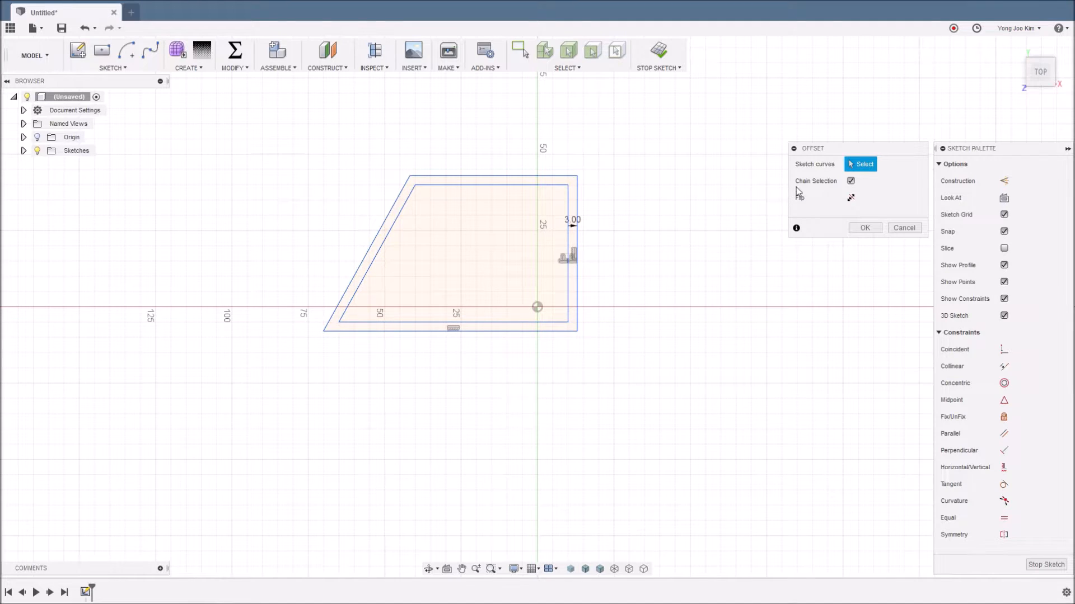
- Turn off chain selection and offset the inner trapezoid's slanted and bottom edges outward by 8 mm
left_click(851, 181)
left_click(400, 226)
left_click_drag(401, 223, 374, 207)
type("8")
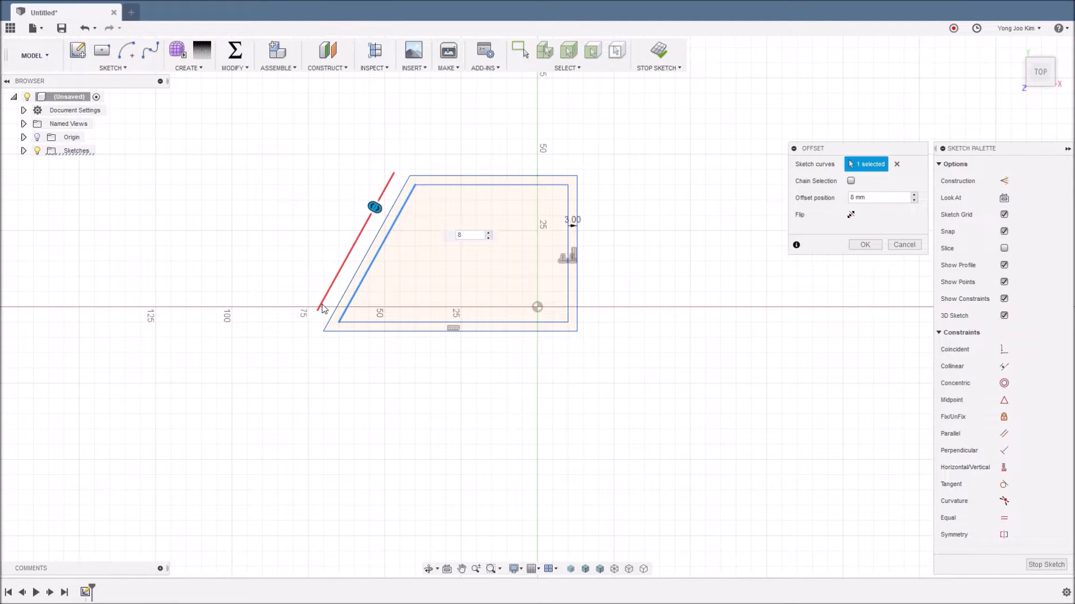
left_click(376, 330)
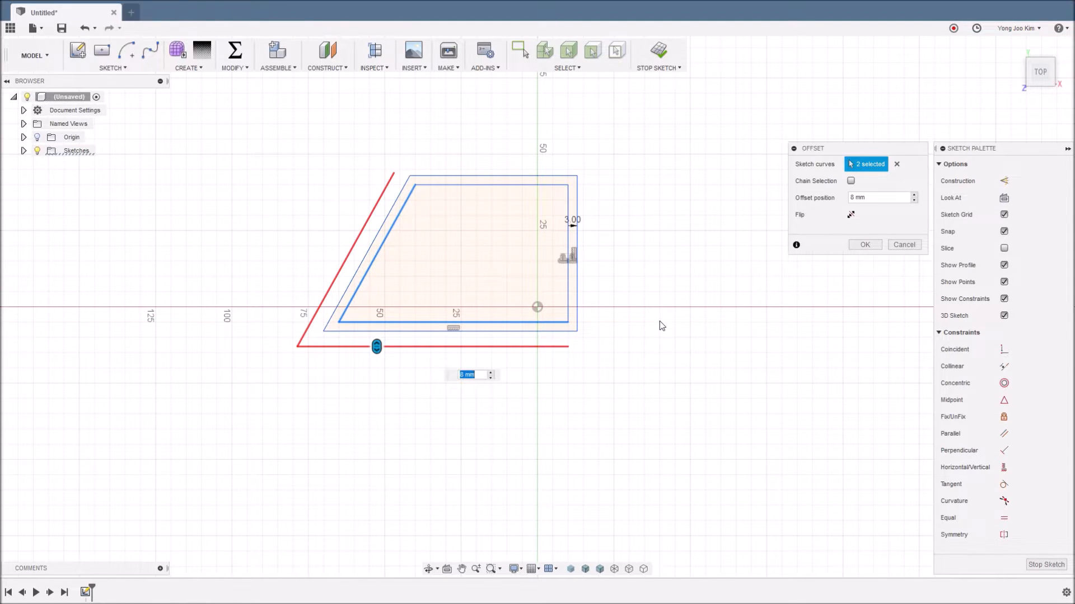
left_click(852, 249)
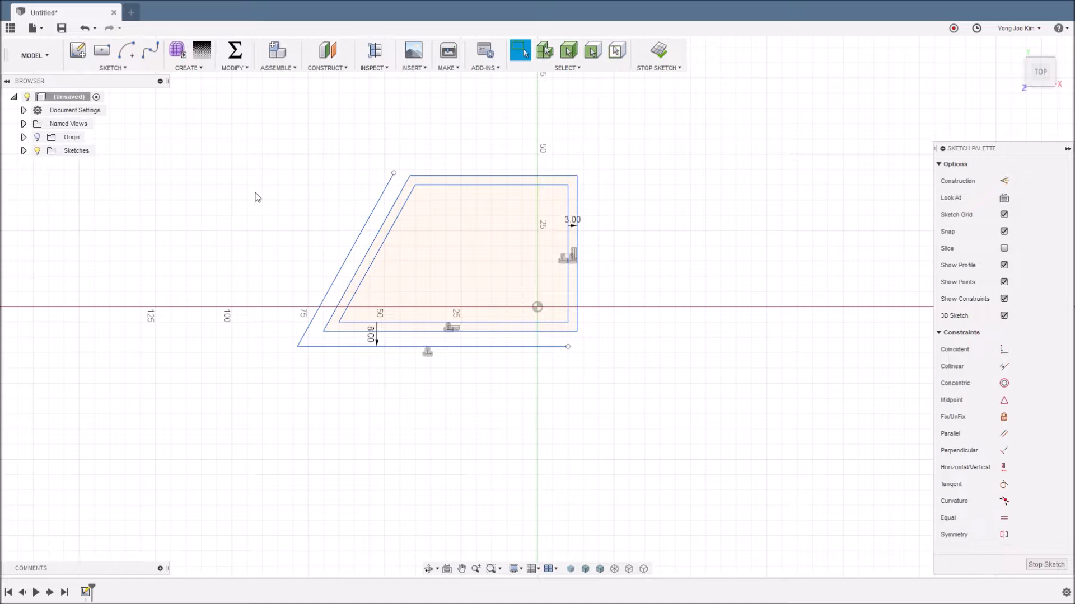
- Draw two overlapping center-diameter circles one above the other, right of the trapezoids, the lower about 72 mm in diameter
left_click(136, 69)
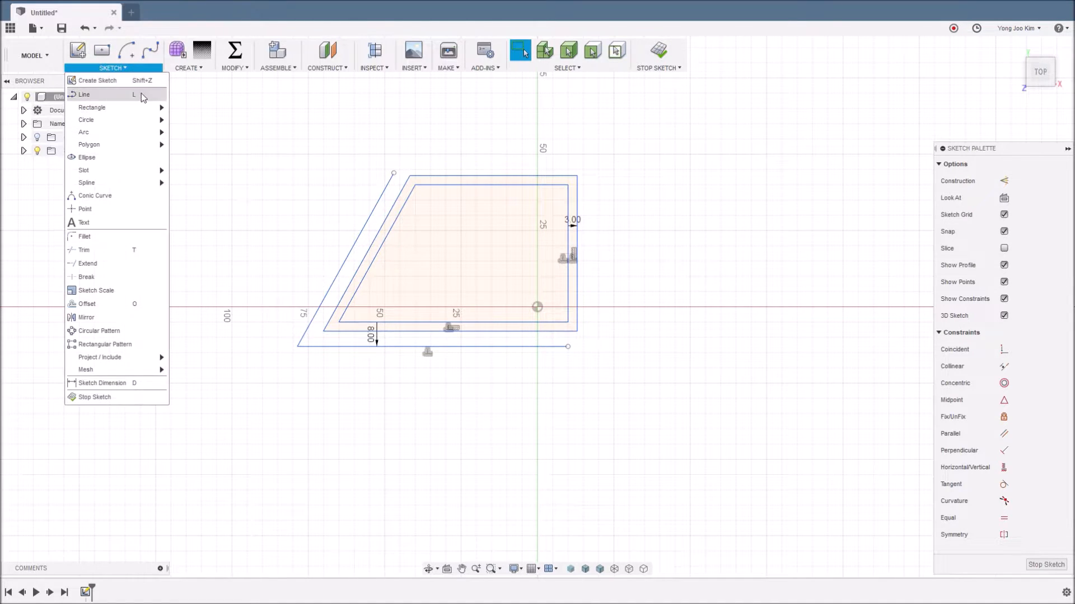
mouse_move(123, 120)
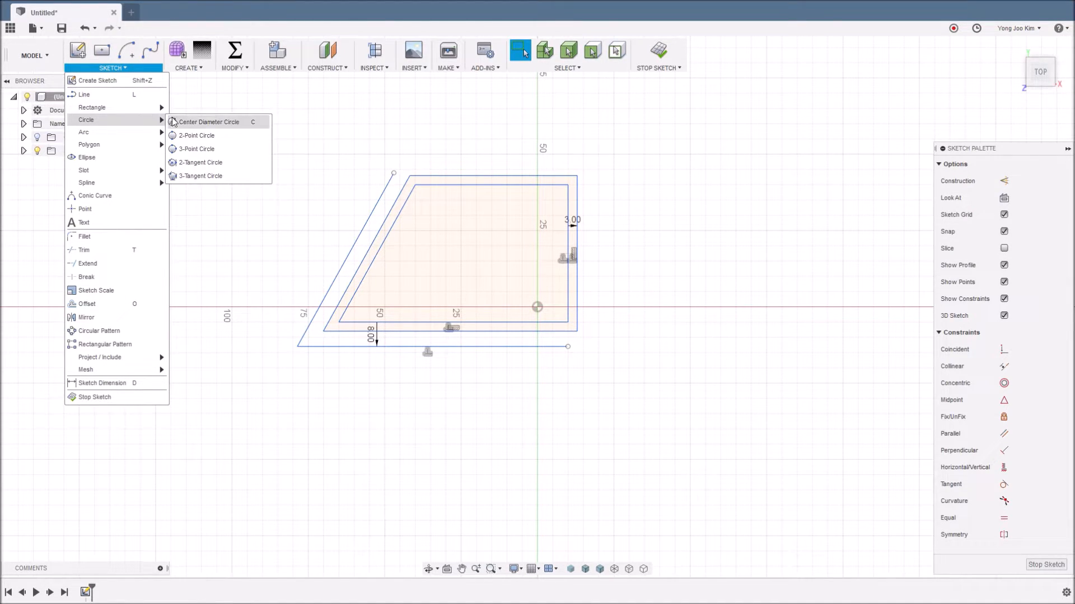
left_click(242, 126)
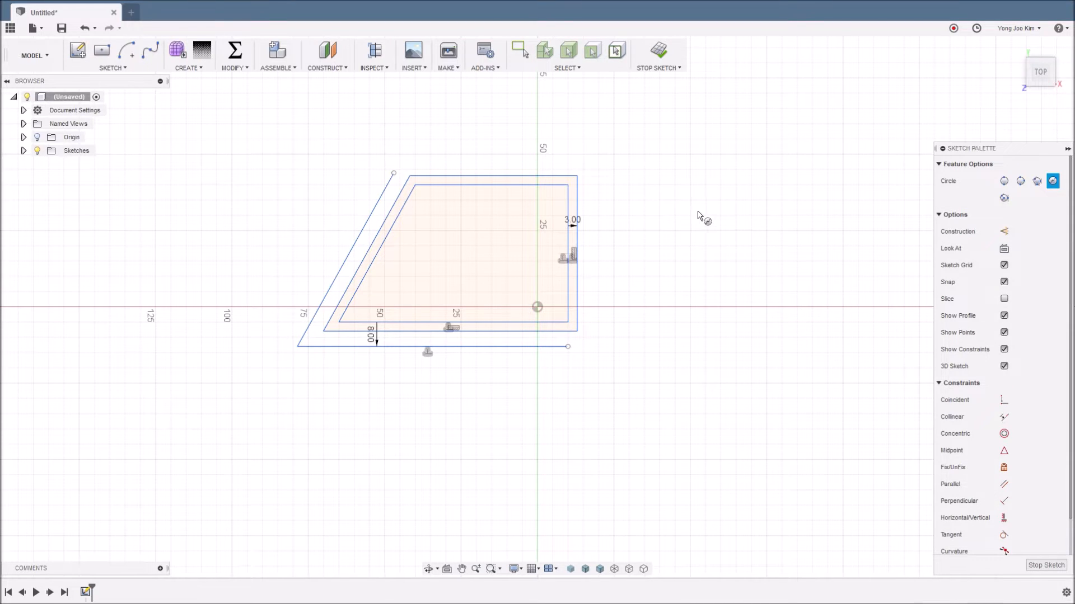
left_click(721, 216)
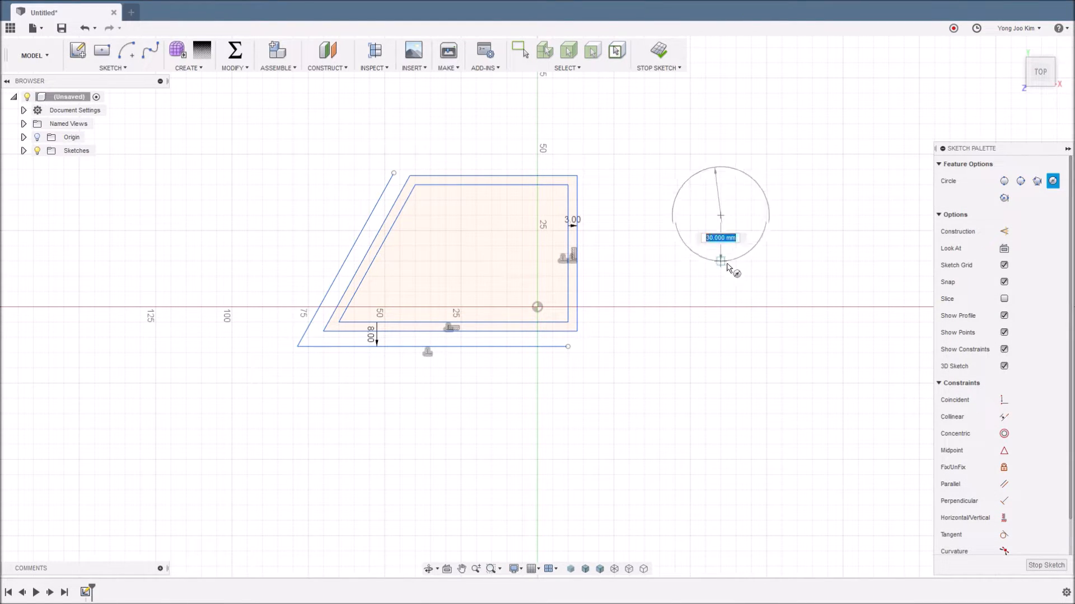
left_click(737, 297)
left_click(721, 313)
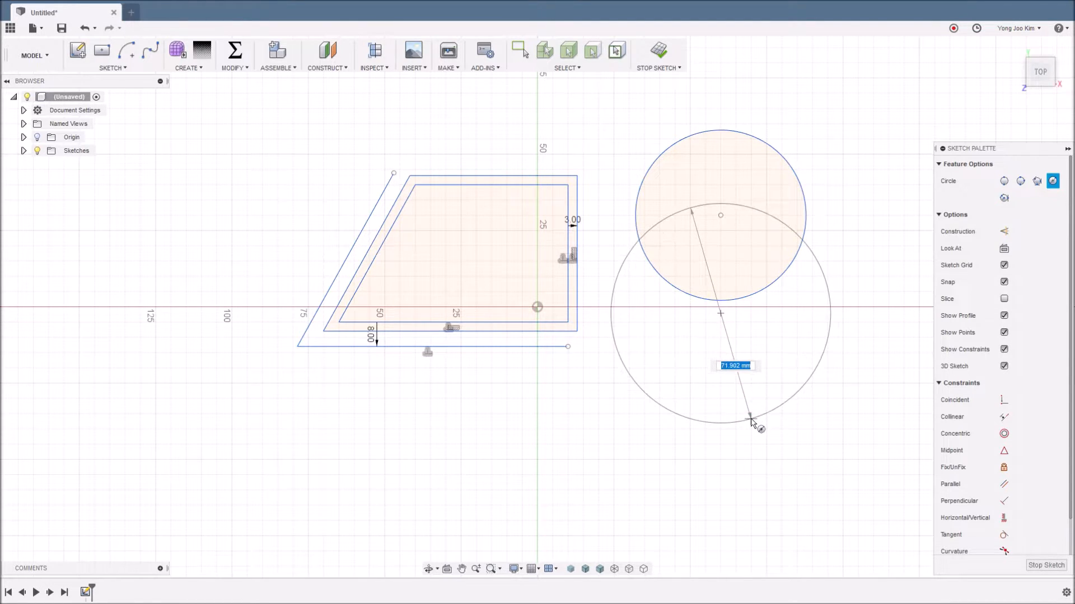
left_click(751, 421)
key("Escape")
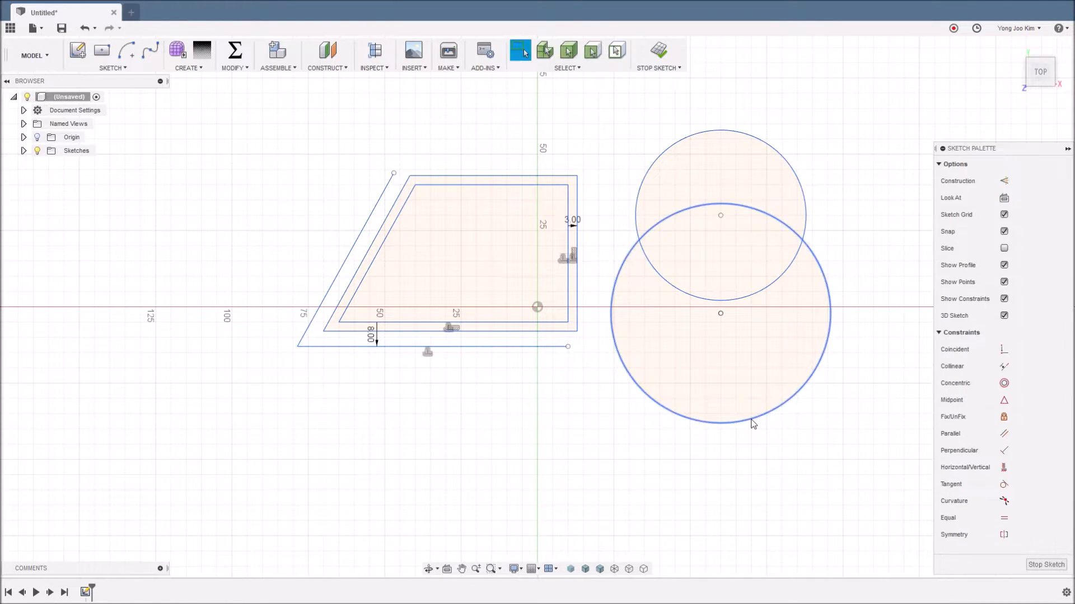
- Trim the two arcs inside the overlap of the circles, leaving a single figure-eight outline
left_click(111, 67)
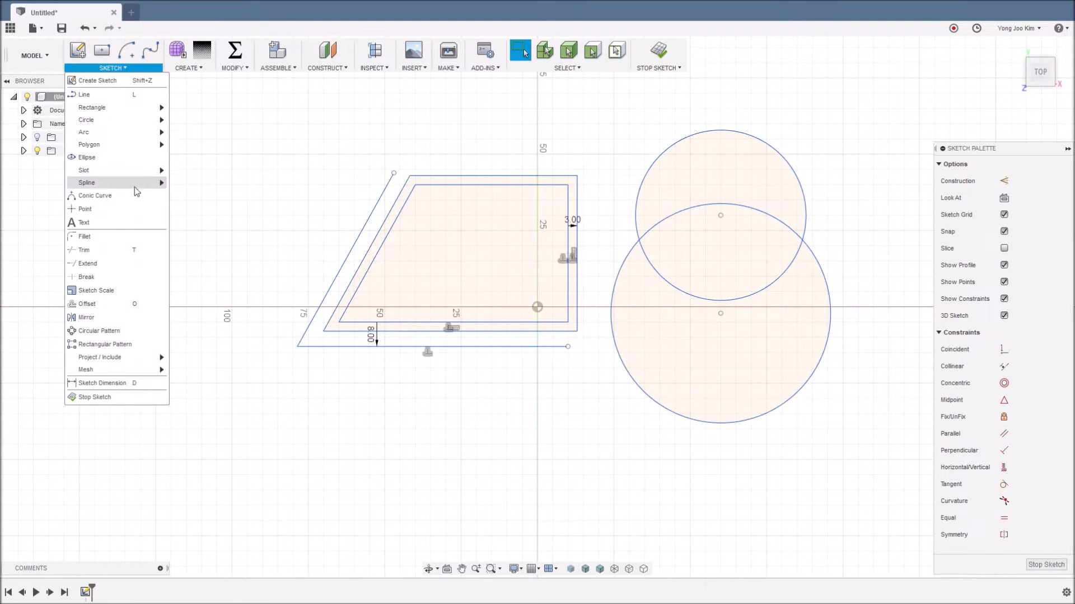
left_click(144, 247)
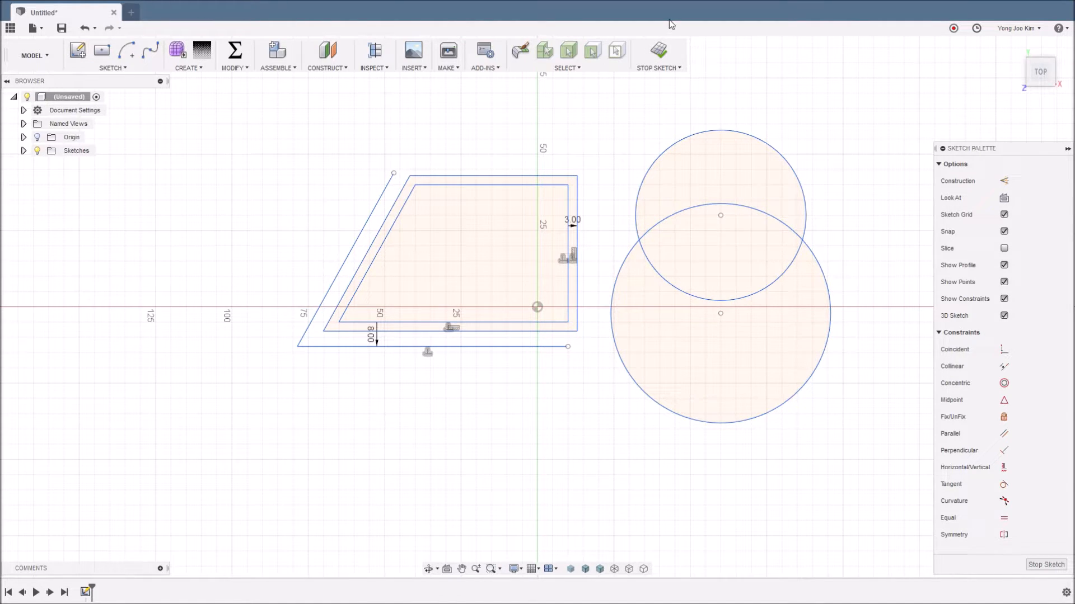
left_click_drag(689, 170, 710, 314)
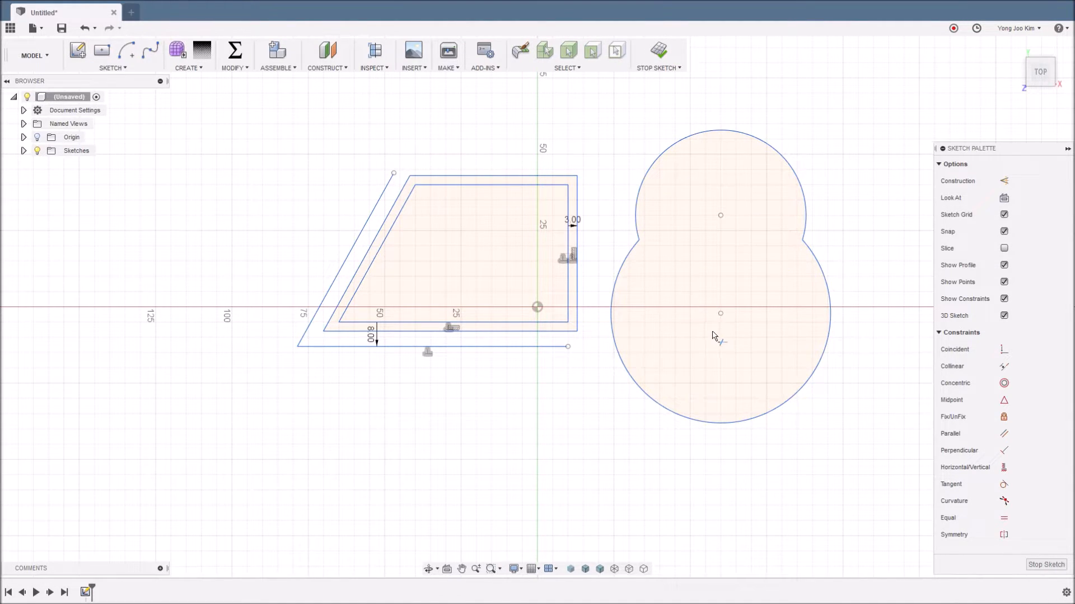
key("Escape")
- Move both junction points of the figure-eight outline inward to narrow its waist
left_click_drag(648, 244, 660, 253)
left_click_drag(803, 241, 778, 252)
left_click(856, 244)
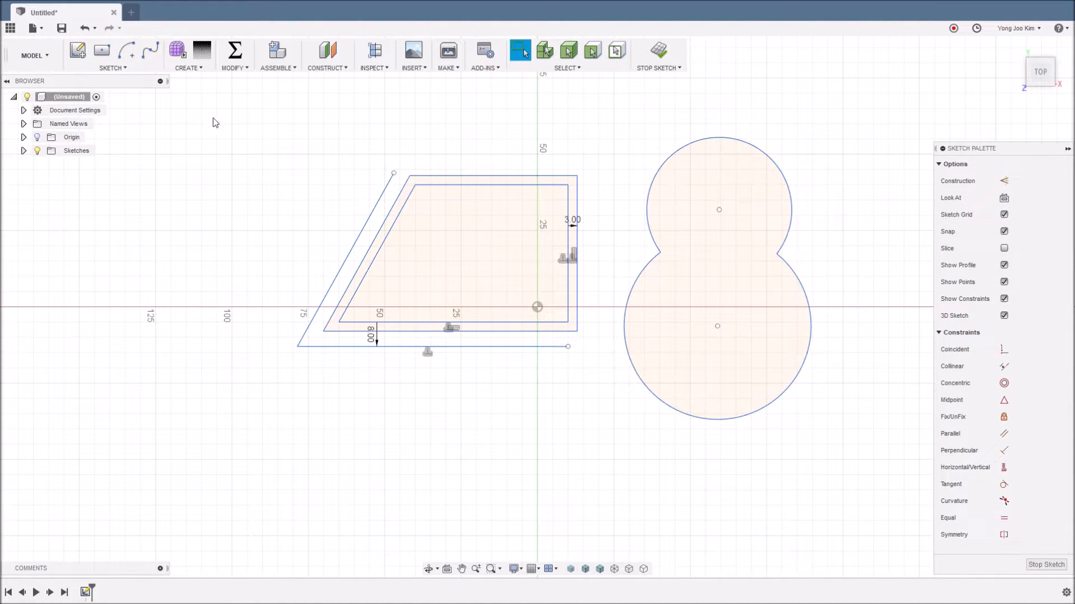
- Turn on chain selection and offset the whole figure-eight outline inward by about 19.87 mm, creating two separate teardrop shapes
left_click(121, 71)
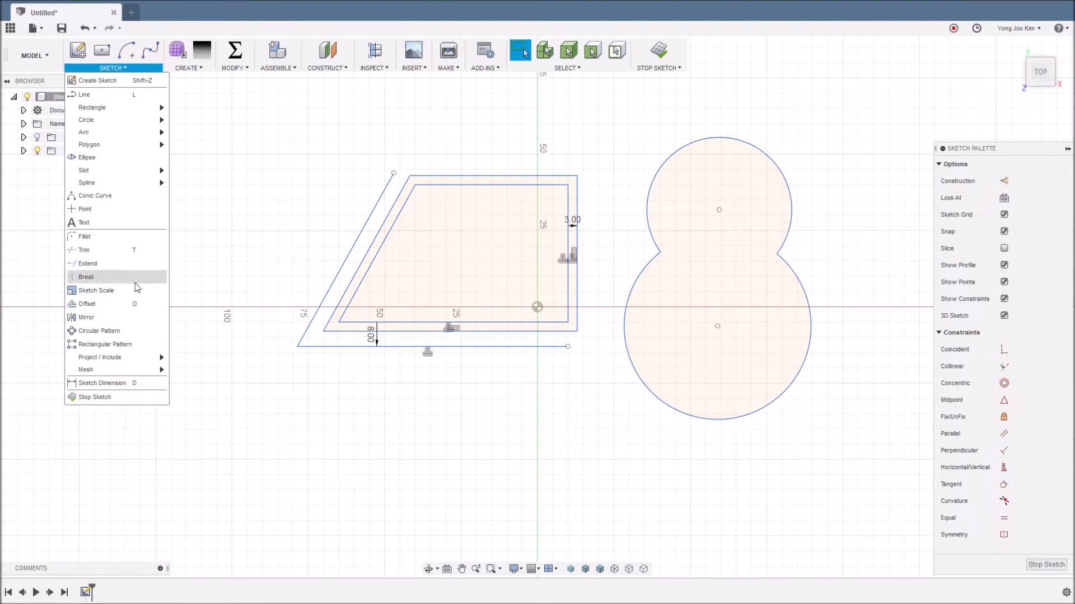
left_click(90, 304)
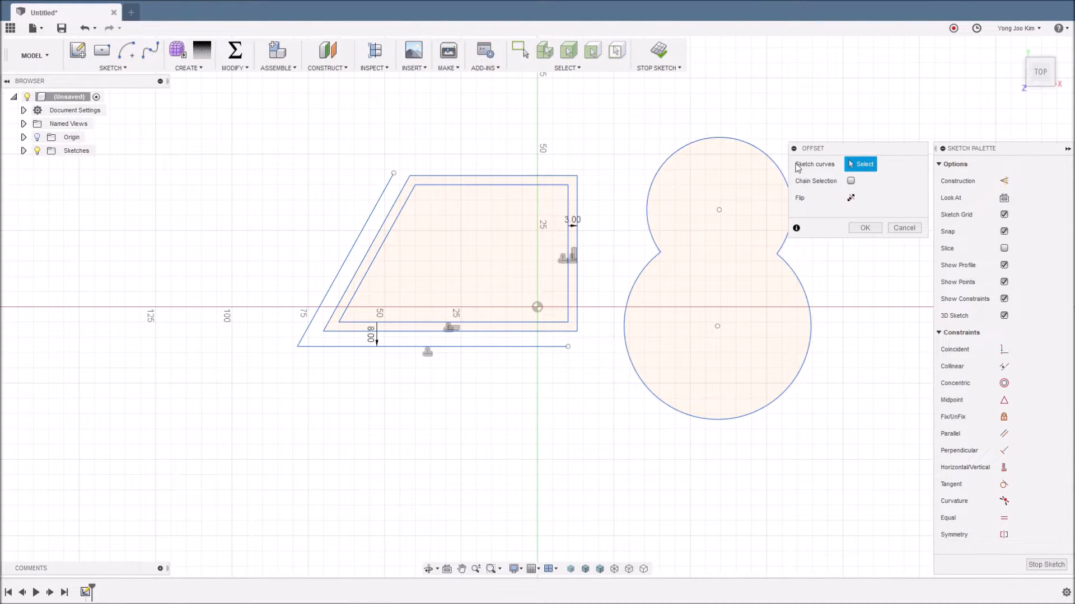
left_click(851, 181)
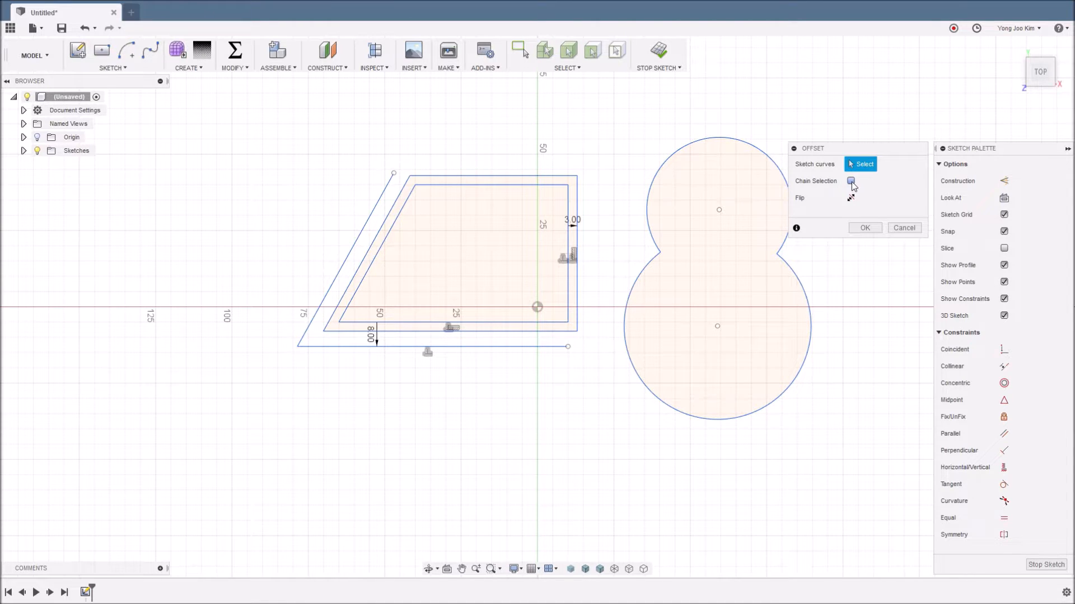
left_click(754, 145)
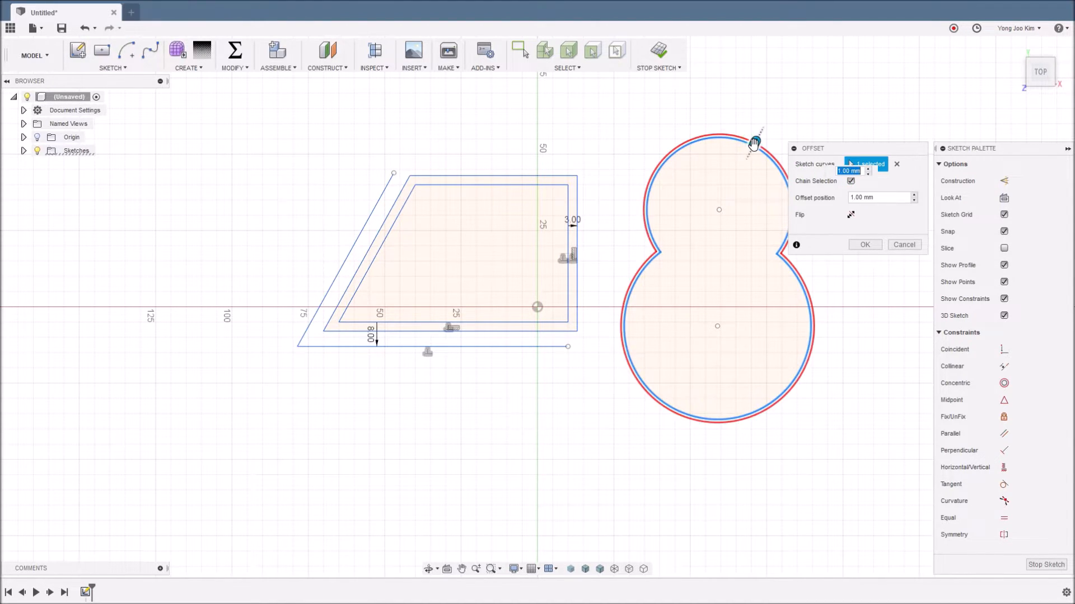
left_click_drag(754, 144, 725, 202)
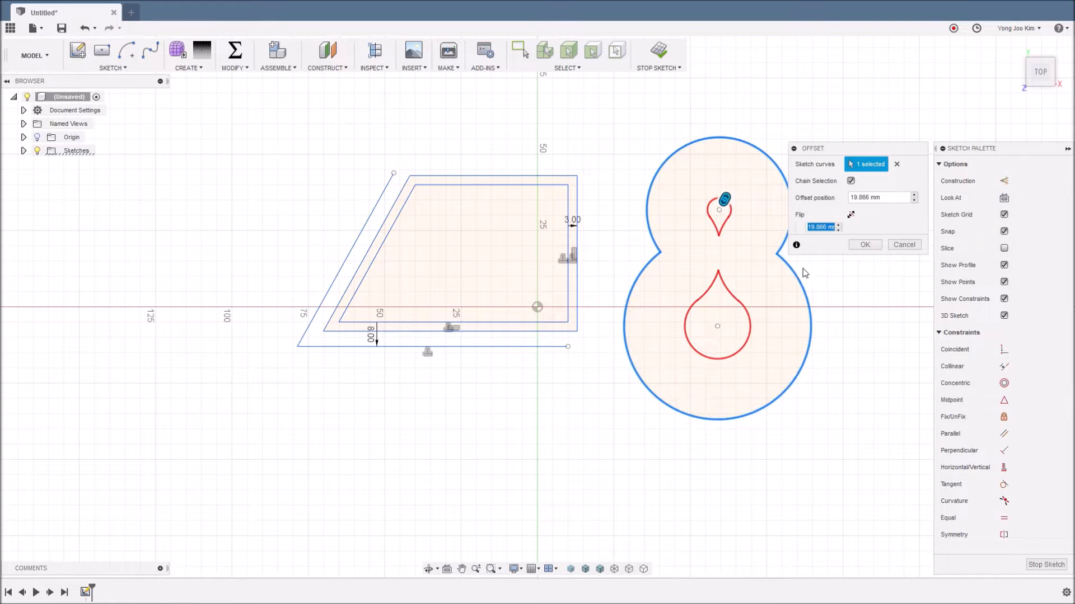
left_click(851, 247)
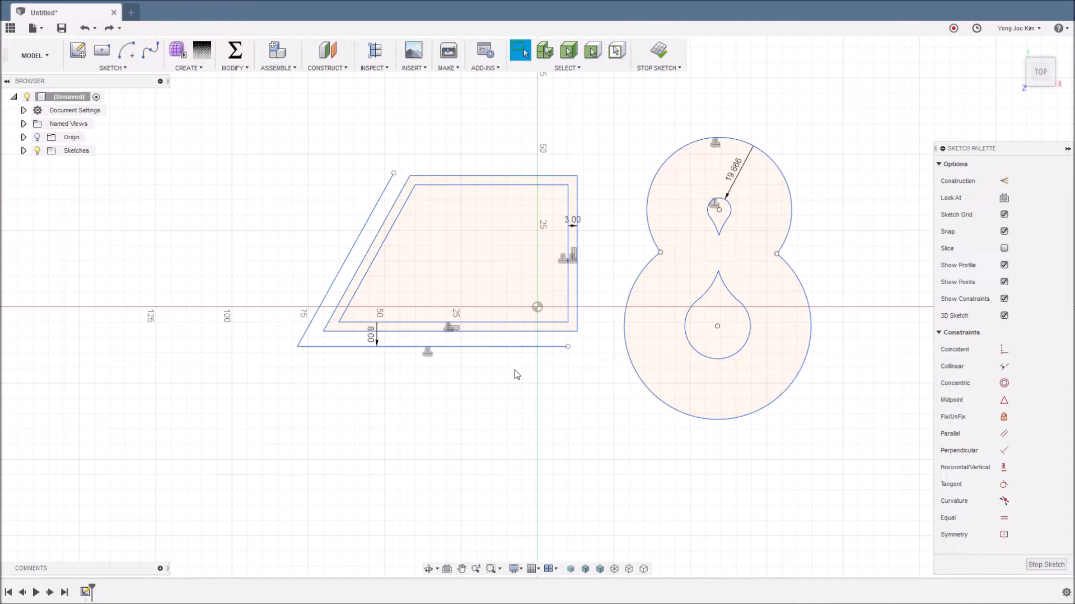
- Examine the offset constraint and dimension linking the two outer open lines to the inner trapezoid
left_click(429, 357)
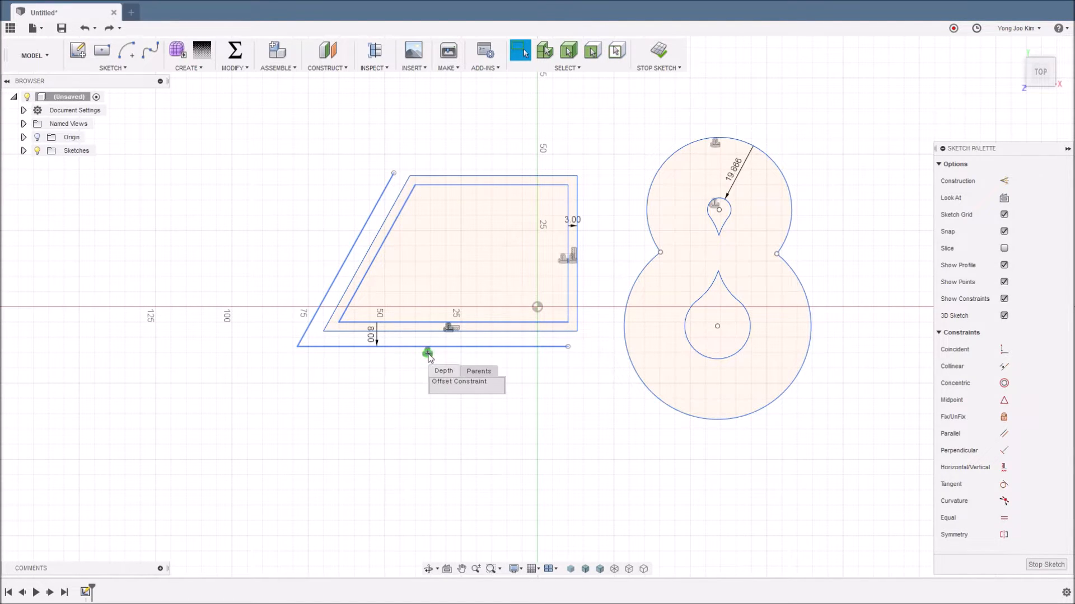
left_click(456, 382)
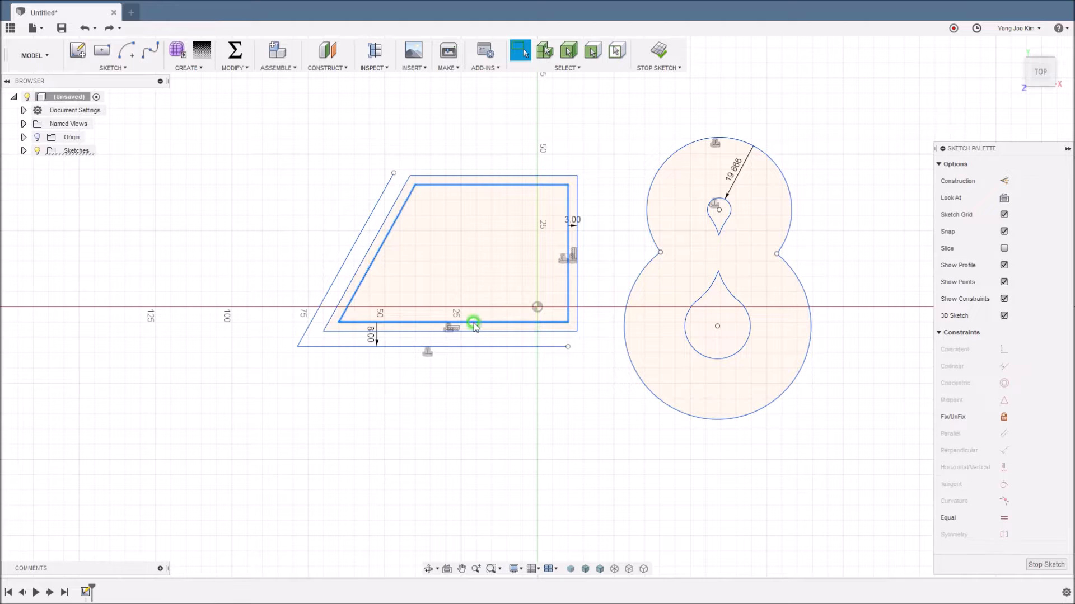
left_click(371, 336)
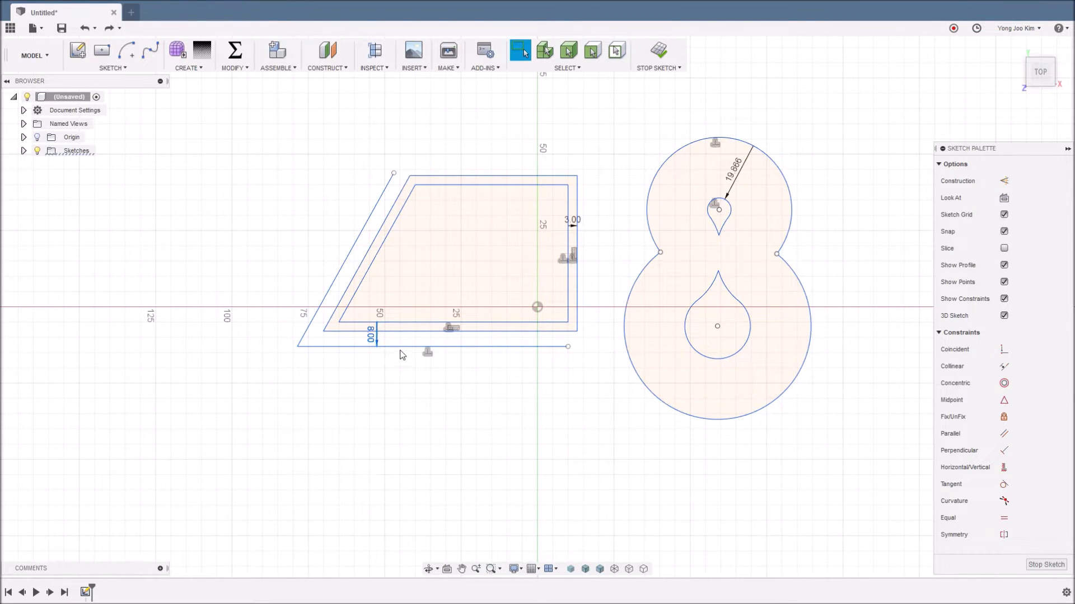
double_click(401, 349)
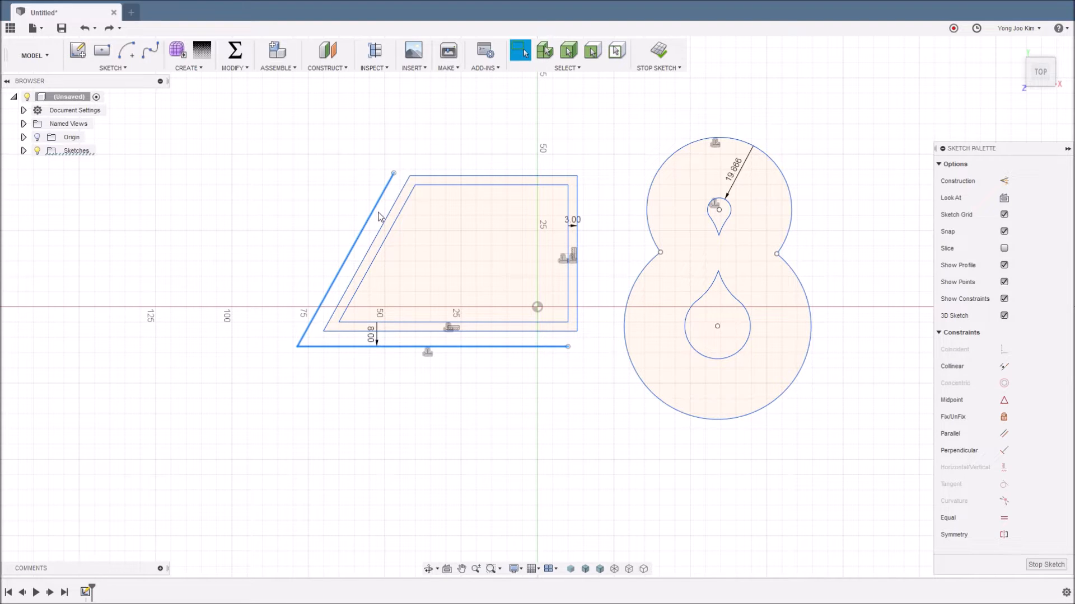
left_click(437, 362)
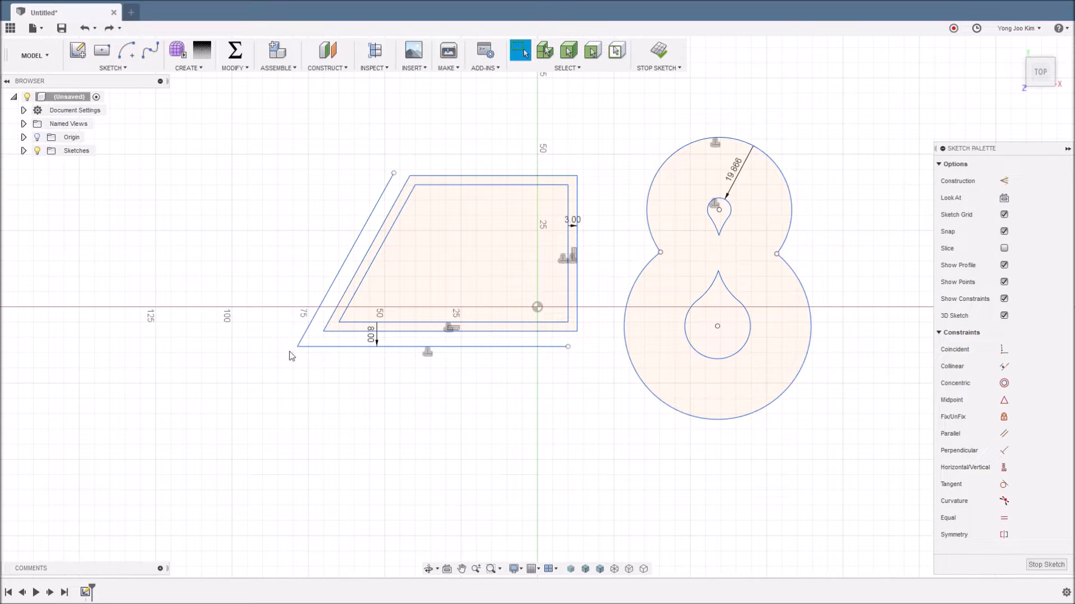
- Set the offset distance of the two outer open lines to 10 mm
double_click(373, 338)
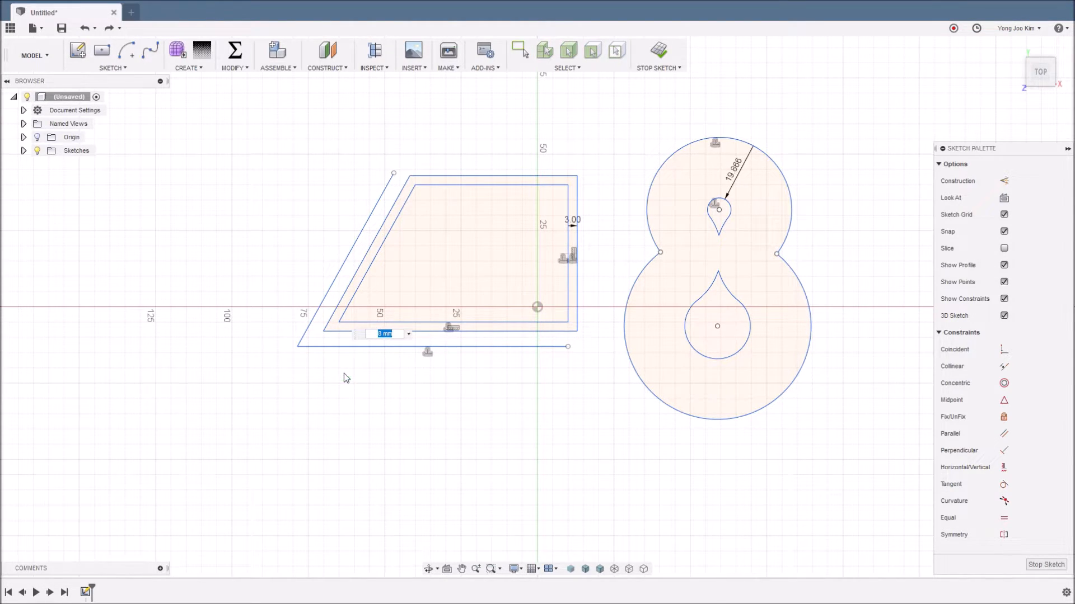
type("10")
key("Return")
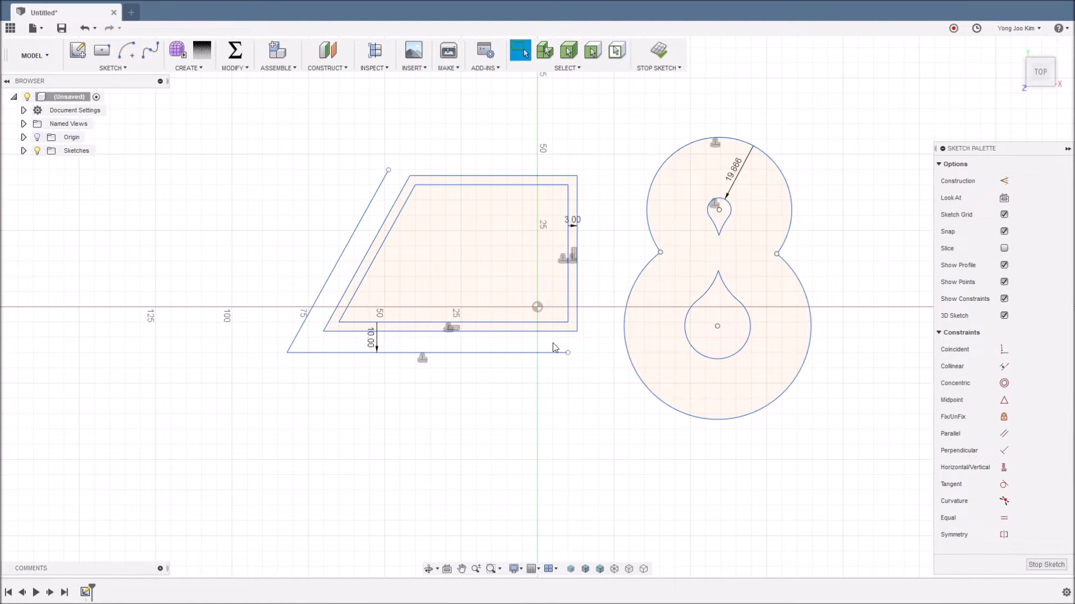
- Set the closed trapezoid's offset distance to 5 mm and move the inner trapezoid's lower-right corner up and inward
double_click(577, 224)
type("5")
key("Return")
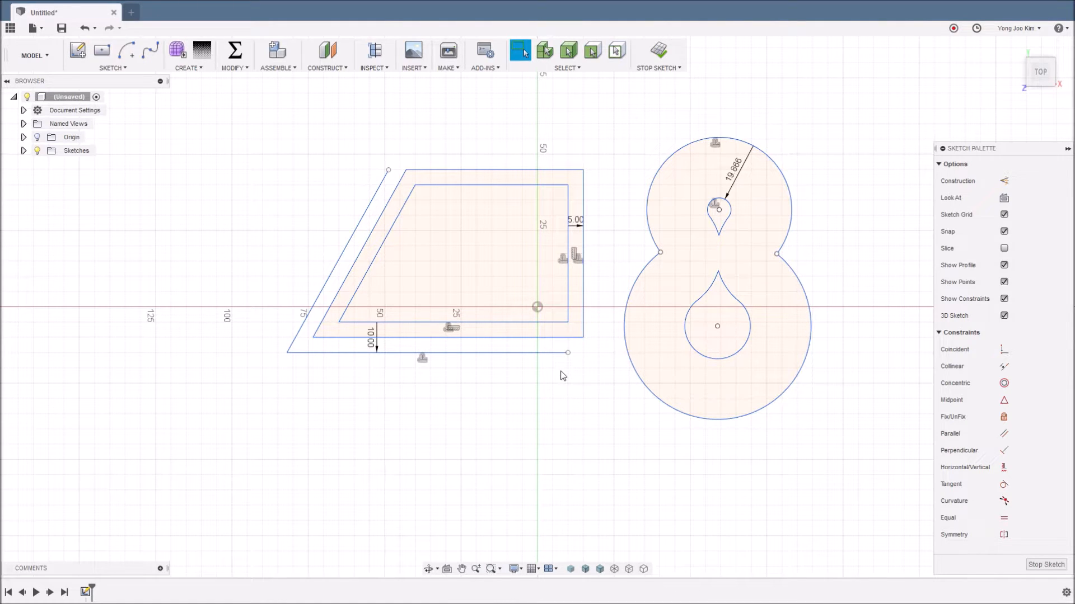
mouse_move(565, 326)
left_mouse_down()
mouse_move(537, 293)
mouse_move(551, 314)
left_mouse_up()
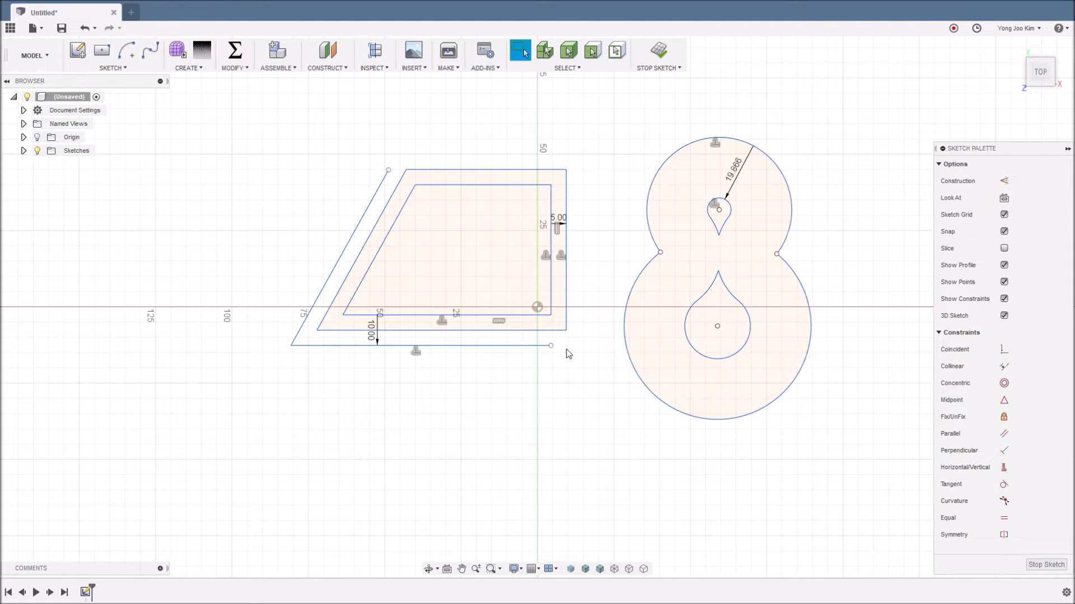
- Delete the offset constraint on the outer open lines, then move the bottom line slightly down to test its independence from the trapezoid
right_click(416, 353)
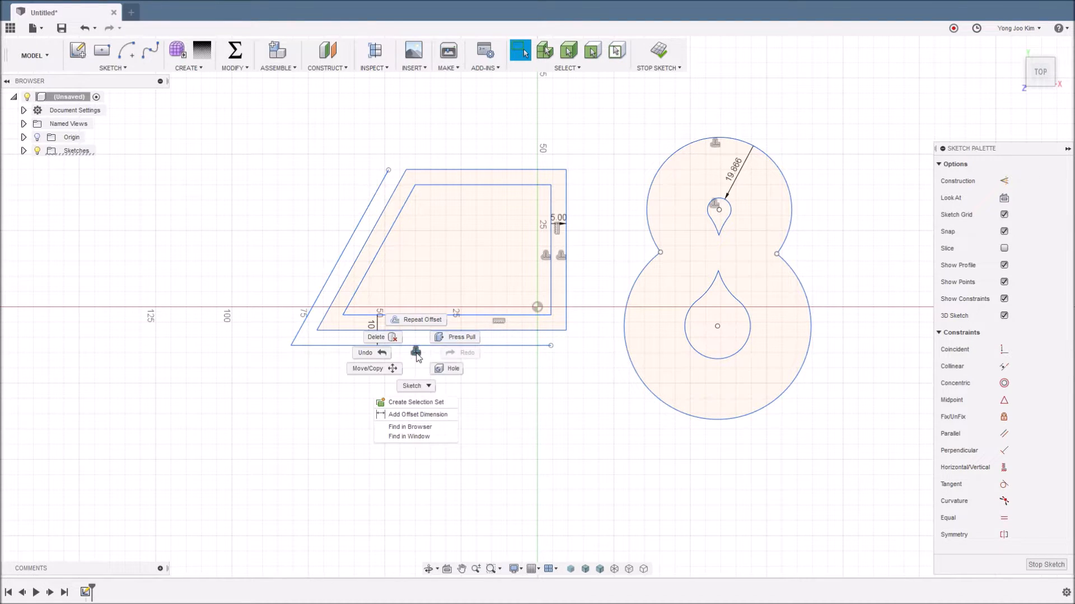
left_click(390, 339)
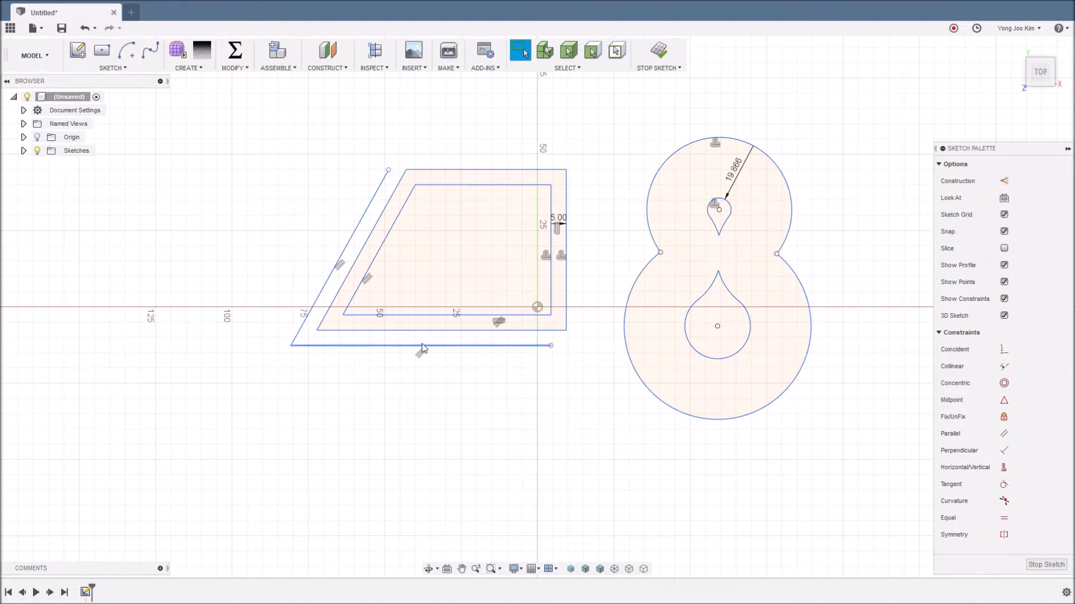
mouse_move(531, 344)
left_mouse_down()
mouse_move(525, 395)
mouse_move(535, 341)
mouse_move(555, 364)
mouse_move(572, 350)
mouse_move(536, 352)
left_mouse_up()
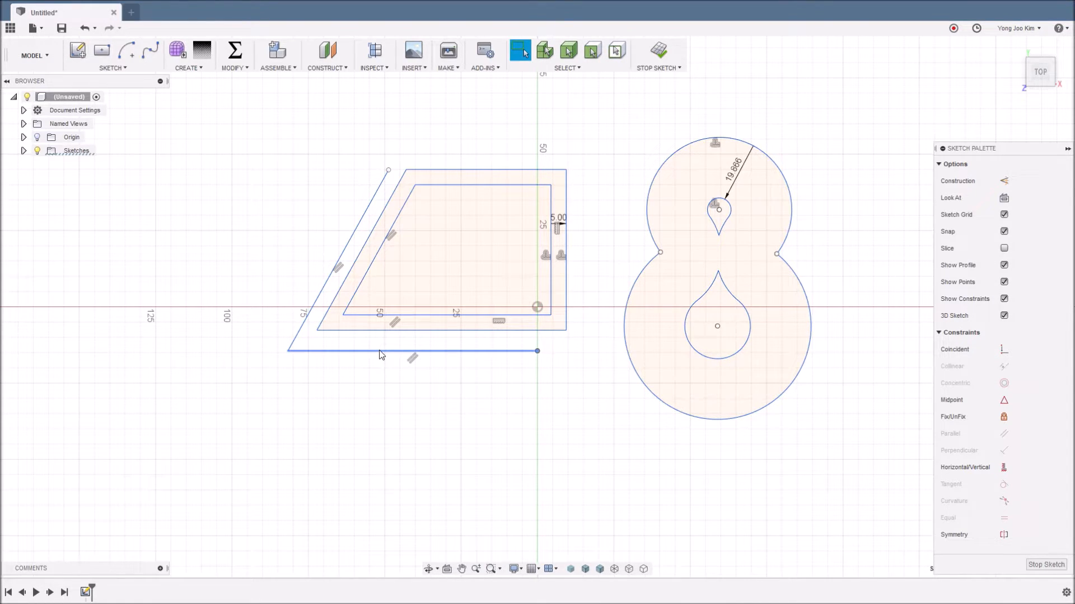
left_click(324, 286)
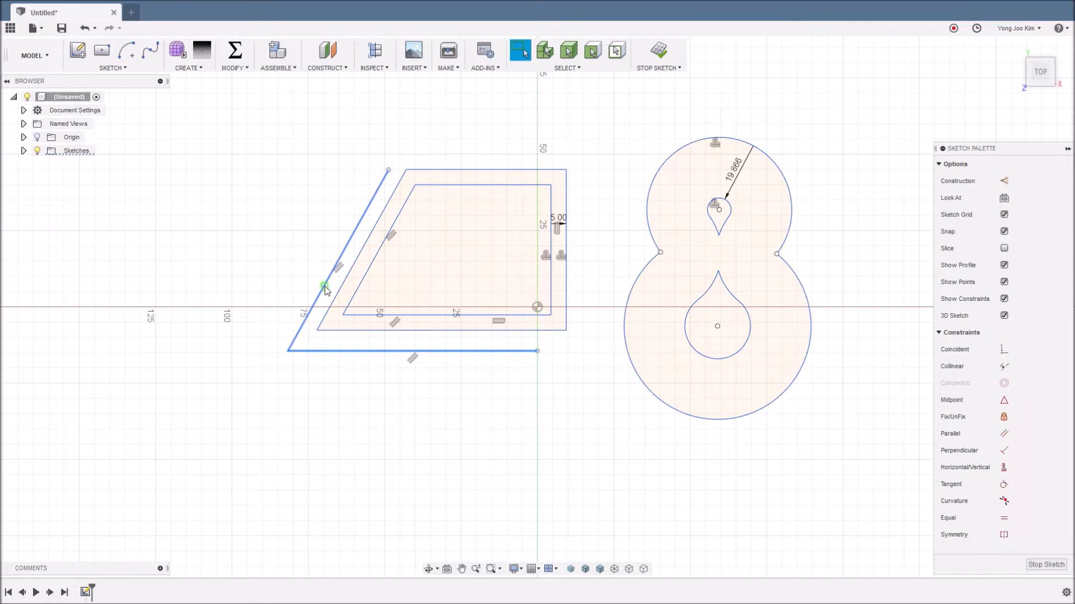
left_click(365, 274)
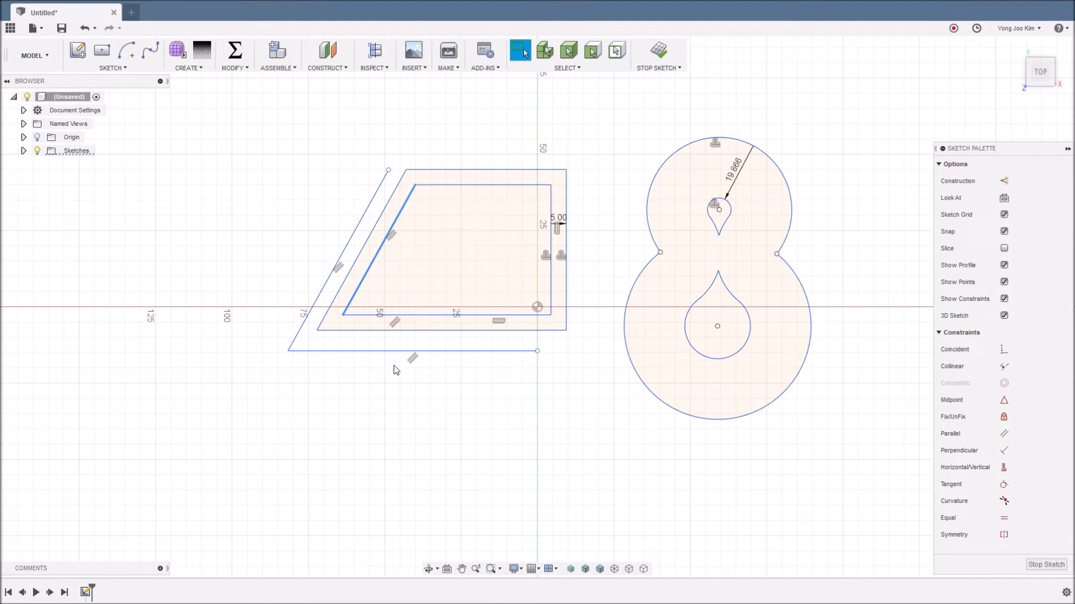
- Undo the bottom line's move and the deletion of the offset constraint
left_click(441, 372)
key("ctrl+z")
key("ctrl+z")
key("ctrl+z")
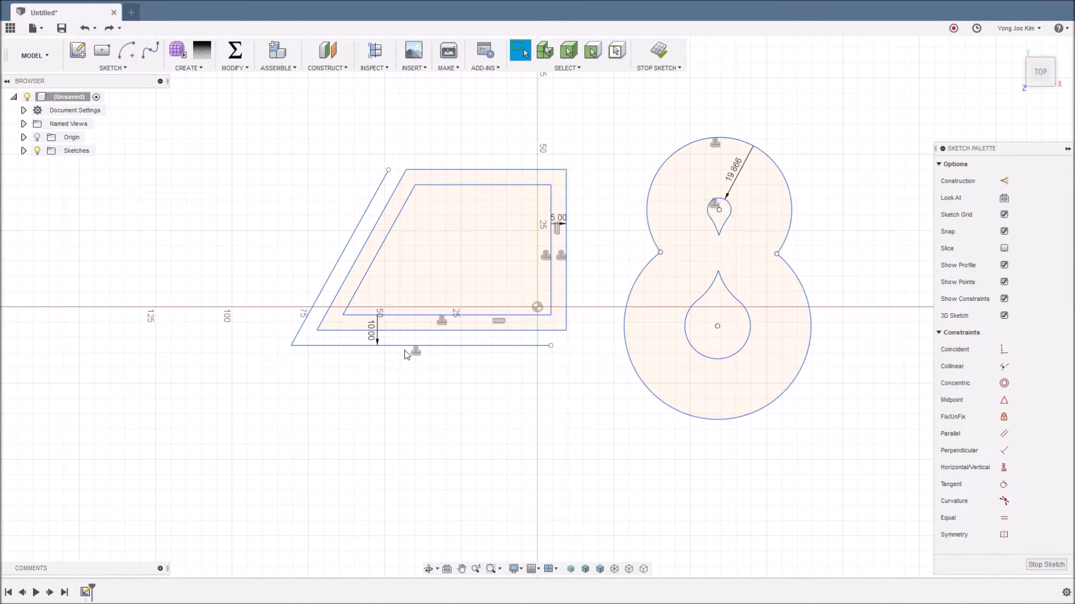
- Delete the slanted line of the open offset and move the remaining bottom line downward
left_click(337, 262)
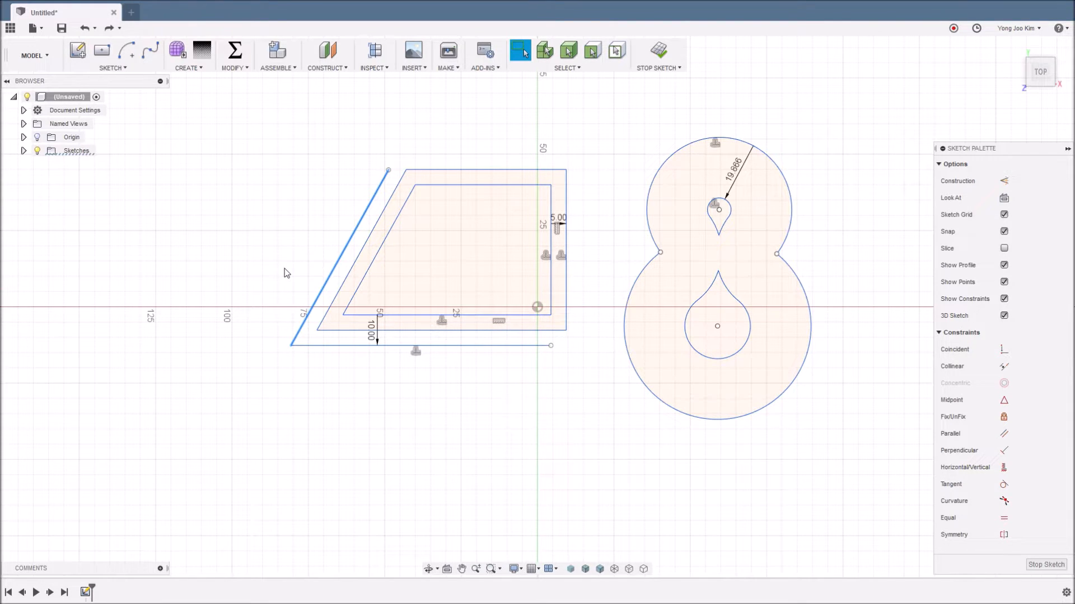
key("Delete")
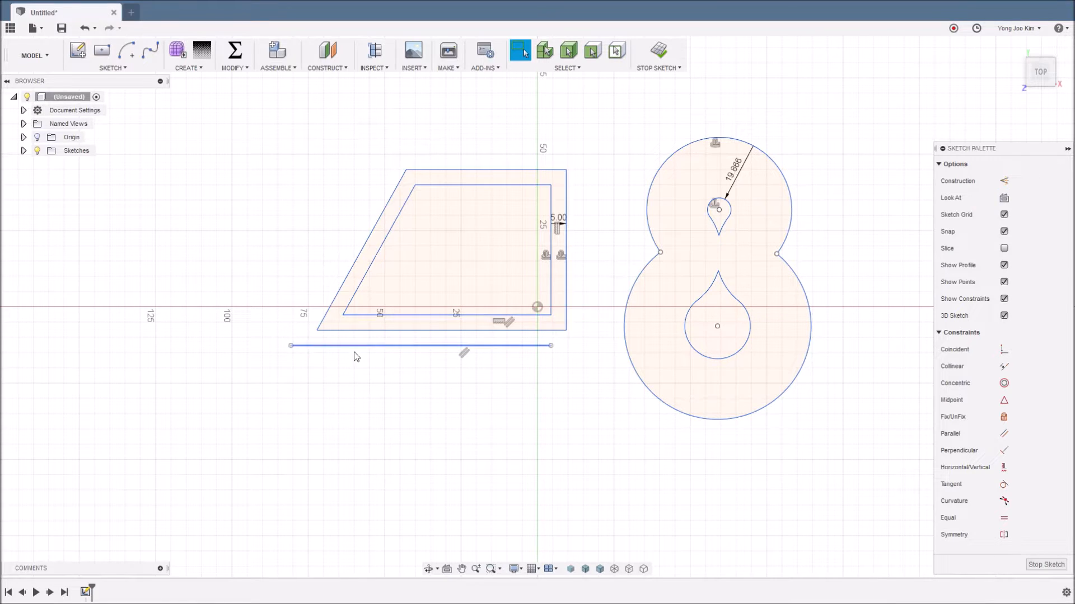
left_click_drag(372, 346, 374, 361)
left_click(372, 401)
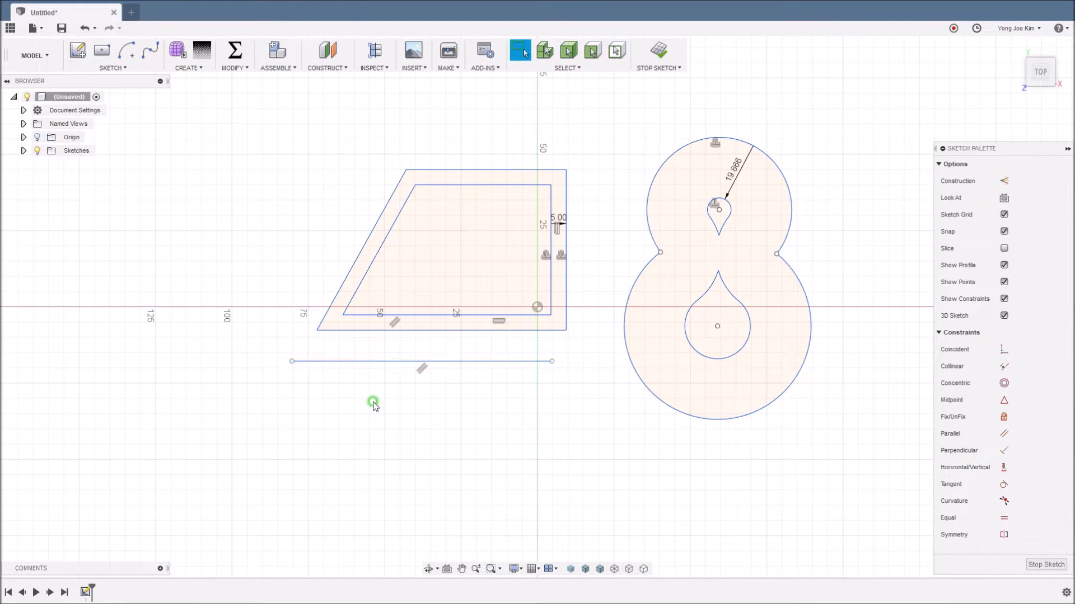
- Undo the bottom line's move, the slanted line's deletion and the last reshaping of the inner trapezoid
key("ctrl+z")
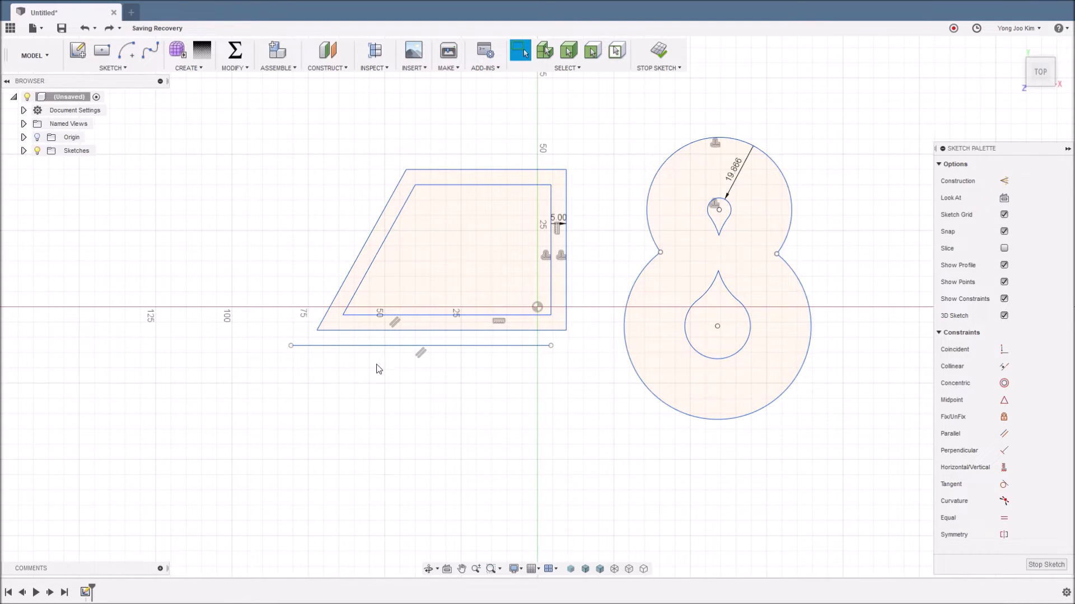
key("ctrl+z")
key("ctrl+z")
key("ctrl+z")
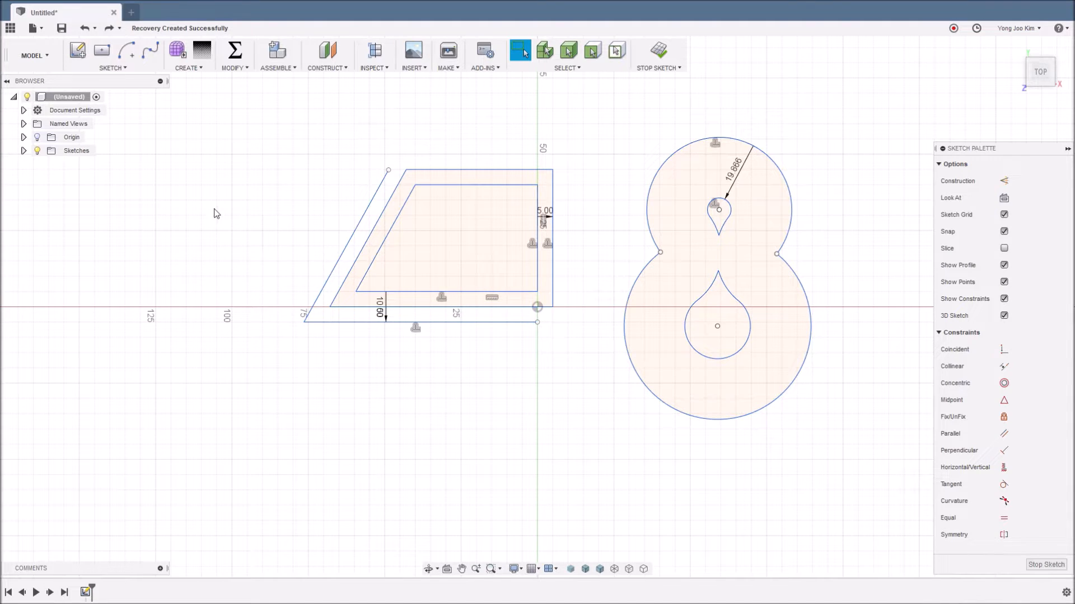
- Fillet the lower-left corner of the open offset lines with a 5 mm radius
left_click(112, 66)
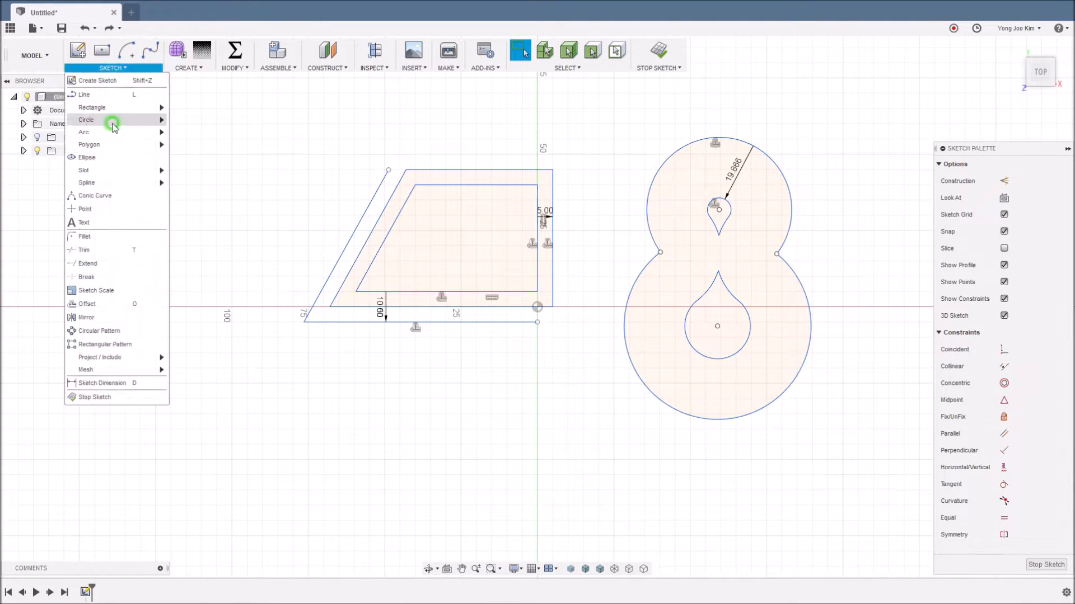
left_click(128, 236)
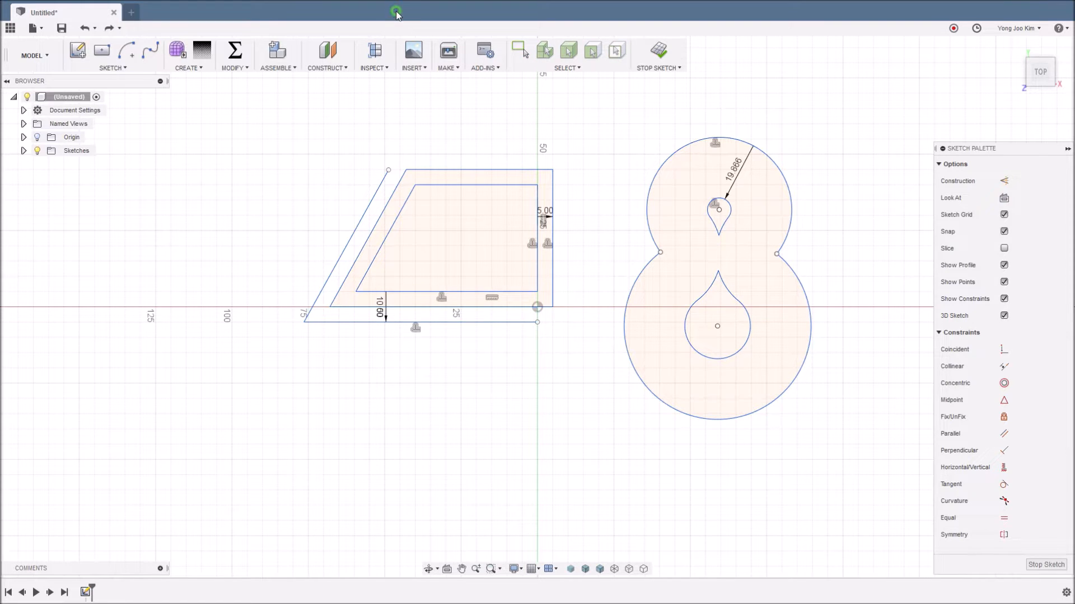
left_click(303, 334)
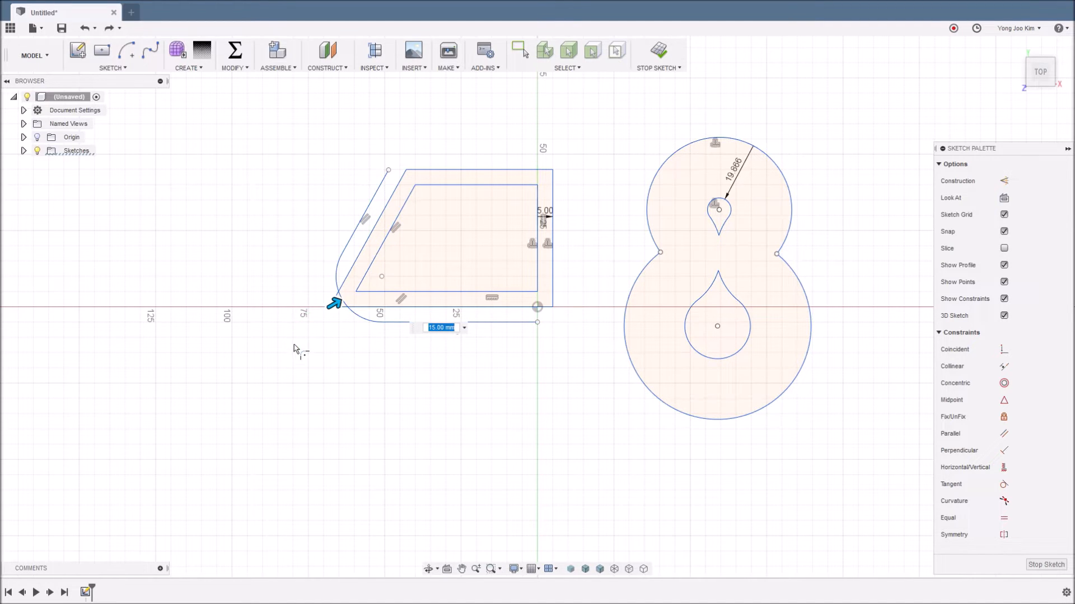
type("5")
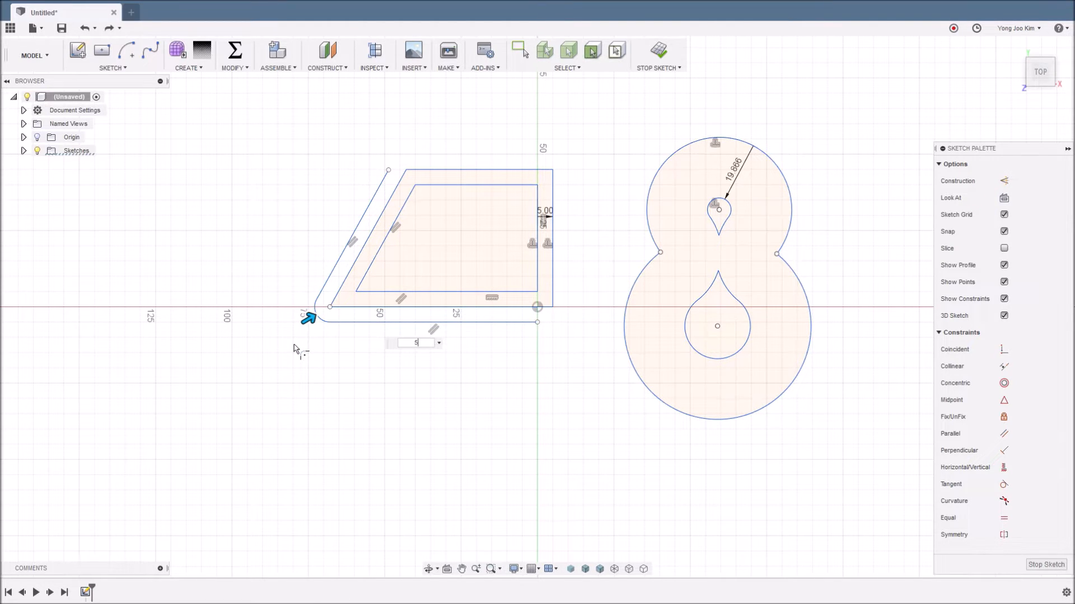
key("Return")
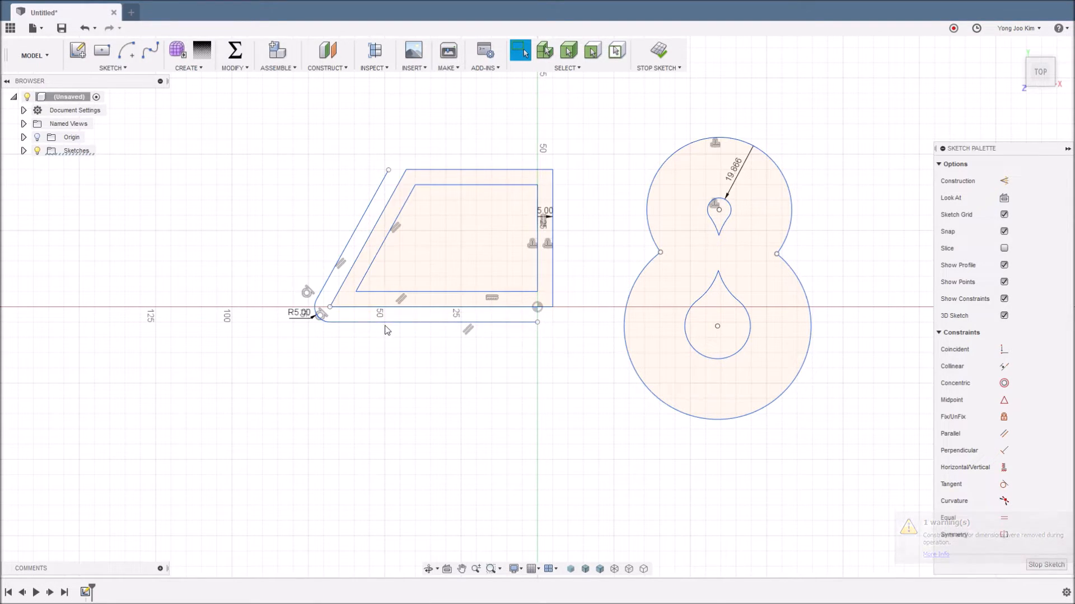
- Undo the 5 mm fillet on the open offset's corner
left_click_drag(385, 329, 361, 354)
key("ctrl+z")
key("ctrl+z")
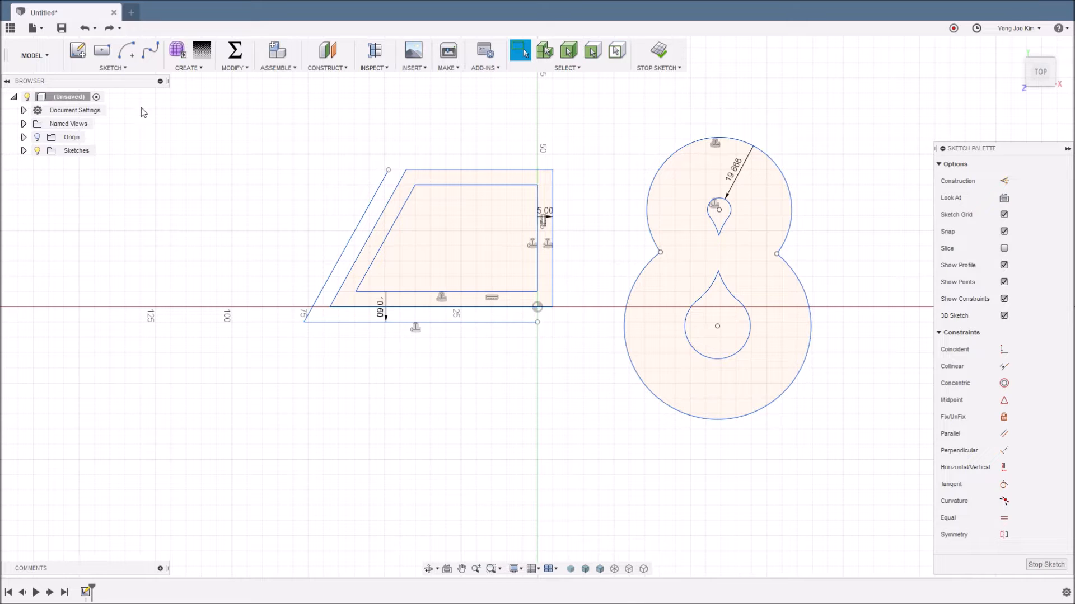
- Extend the open offset's bottom line at its right end until it lines up with the outer trapezoid's right edge
left_click(112, 68)
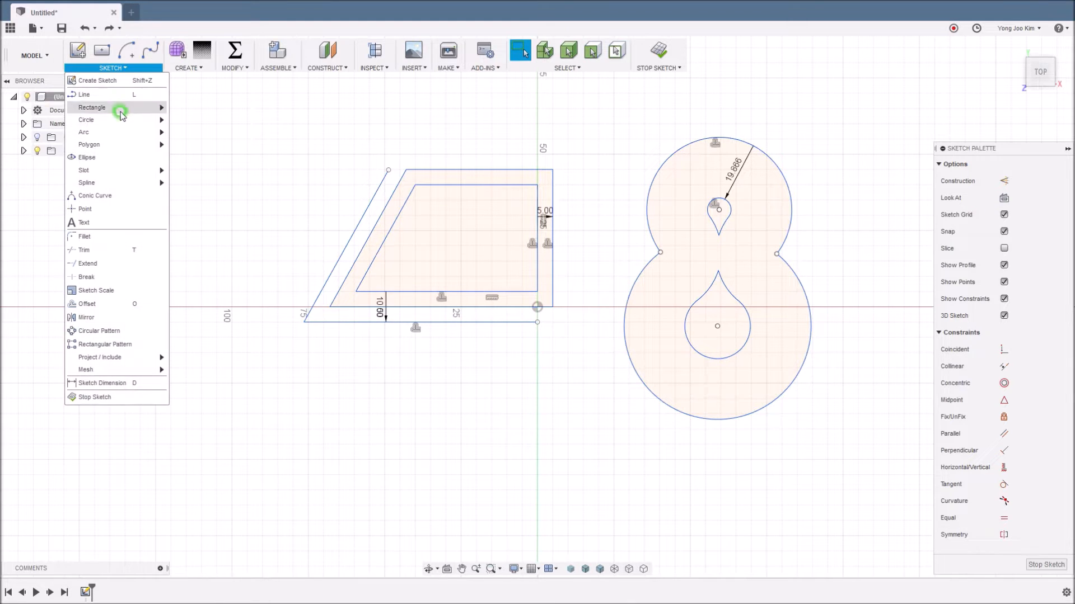
left_click(122, 261)
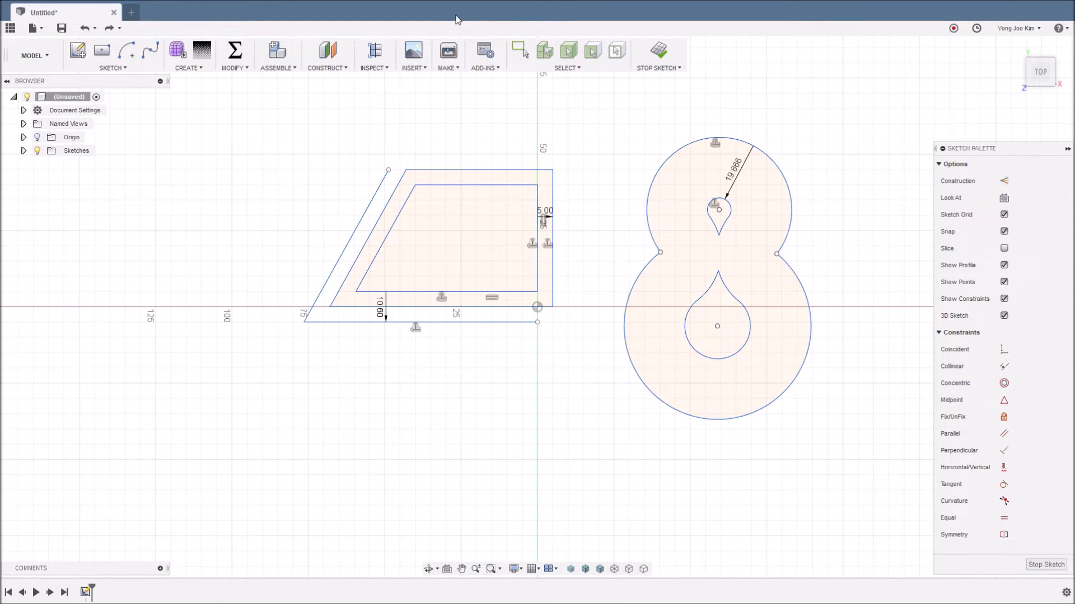
left_click(531, 325)
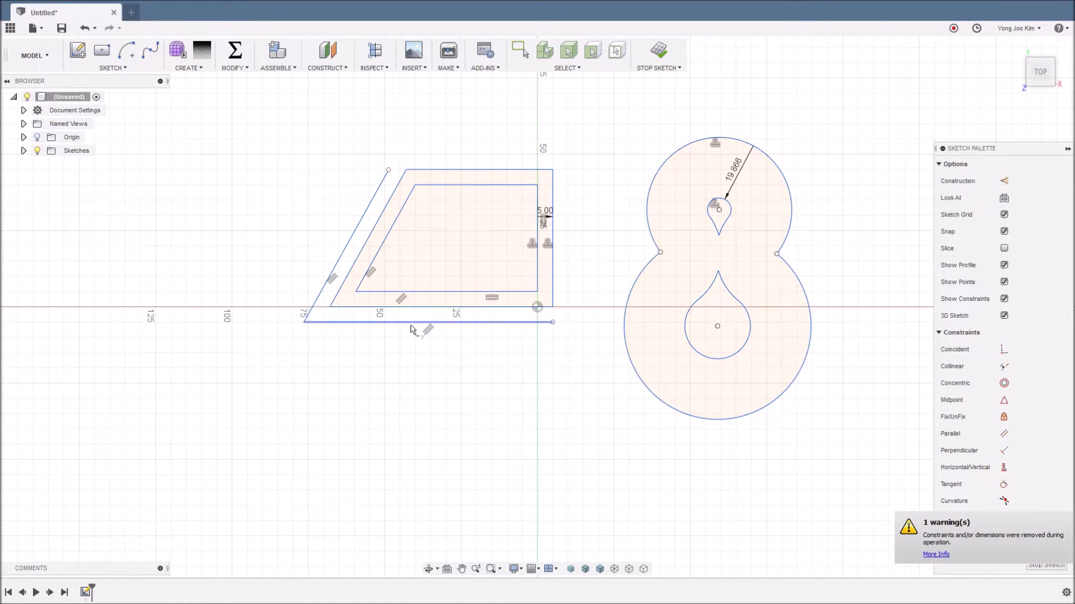
- Undo the extension of the open offset's bottom line, including the last move made to it
key("Escape")
mouse_move(464, 333)
left_mouse_down()
mouse_move(411, 361)
mouse_move(472, 336)
mouse_move(487, 347)
mouse_move(474, 329)
left_mouse_up()
left_click(495, 344)
key("ctrl+z")
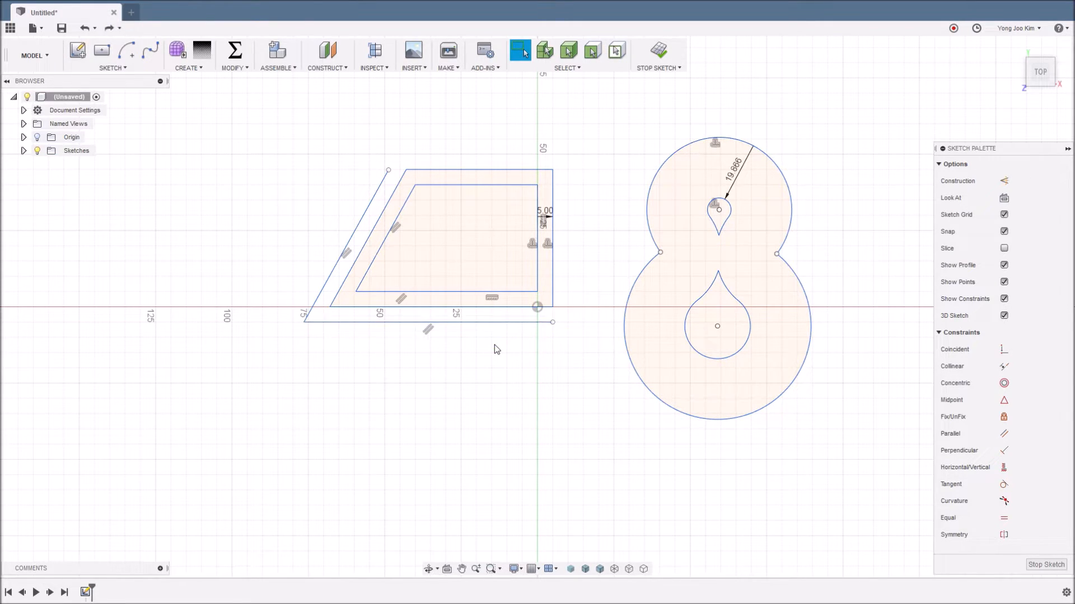
key("ctrl+z")
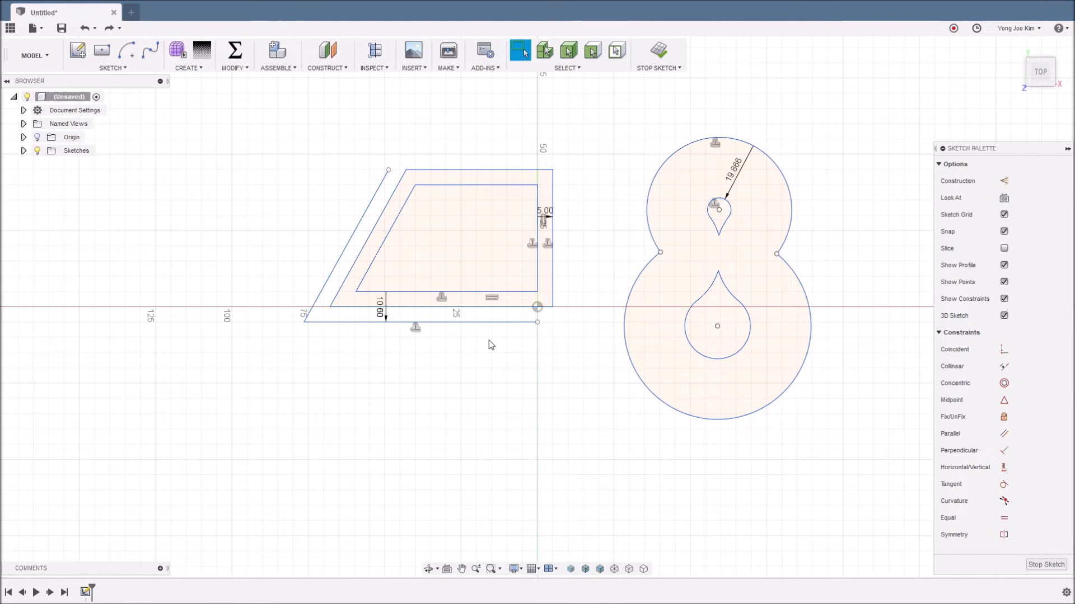
left_click_drag(375, 313, 358, 309)
- Draw an upright two-point rectangle on the negative side of the origin, straddling the horizontal axis
left_click(110, 68)
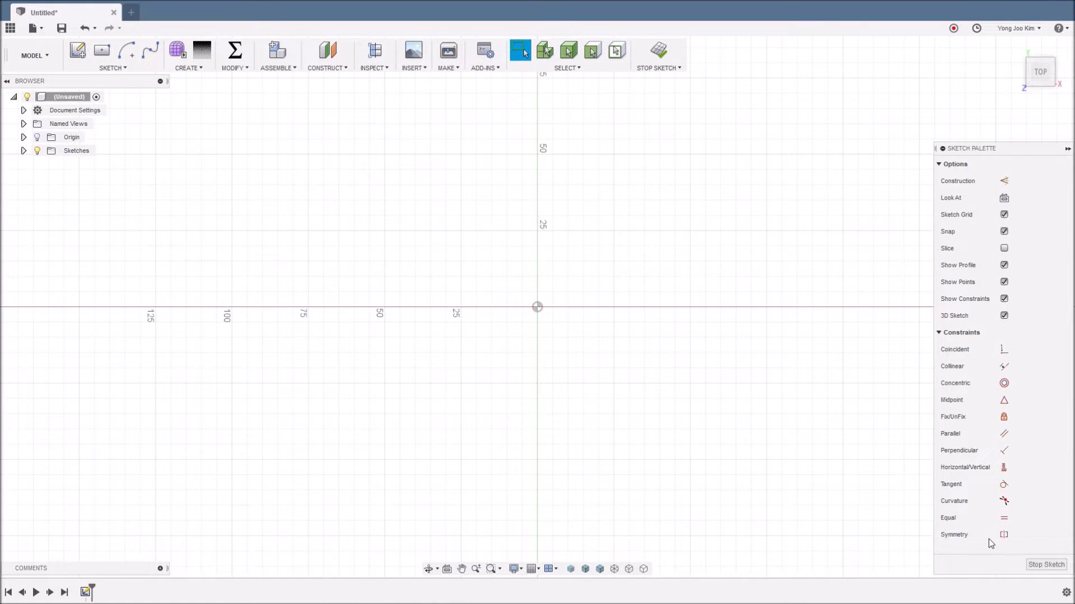
left_click(122, 69)
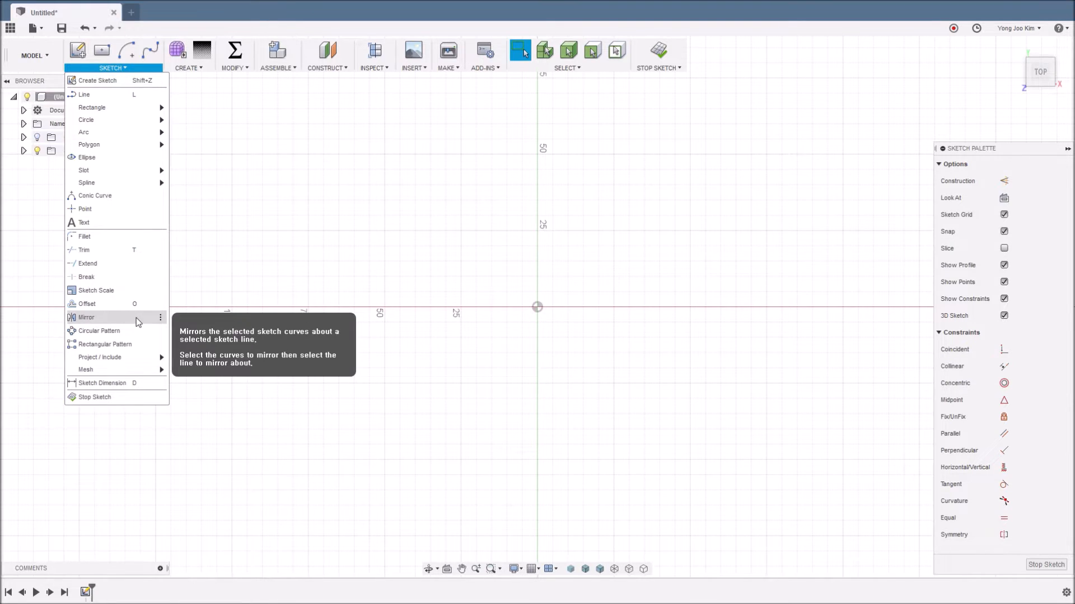
mouse_move(152, 109)
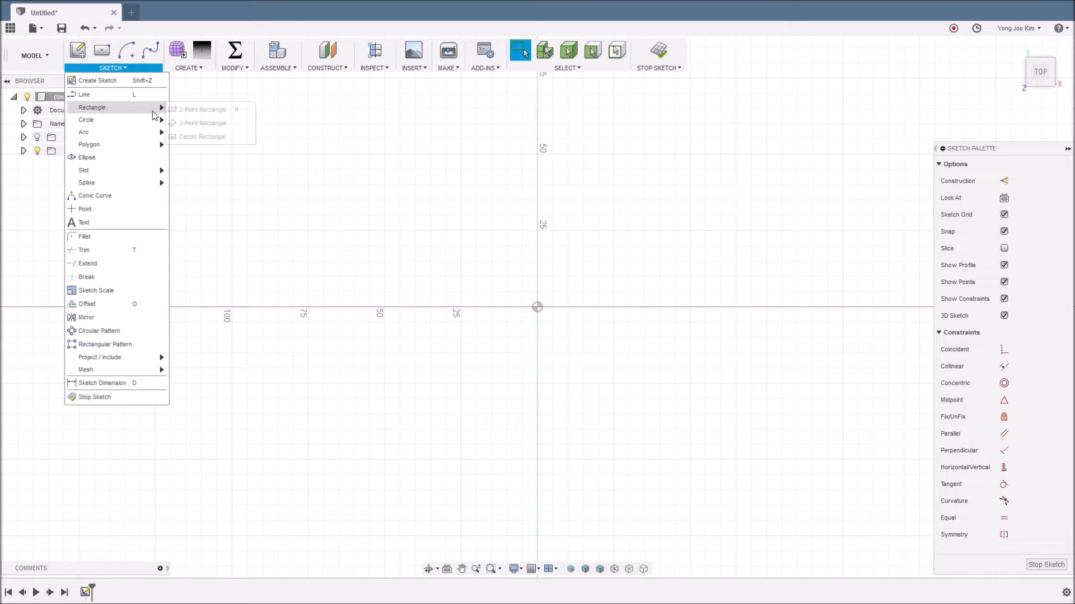
left_click(220, 113)
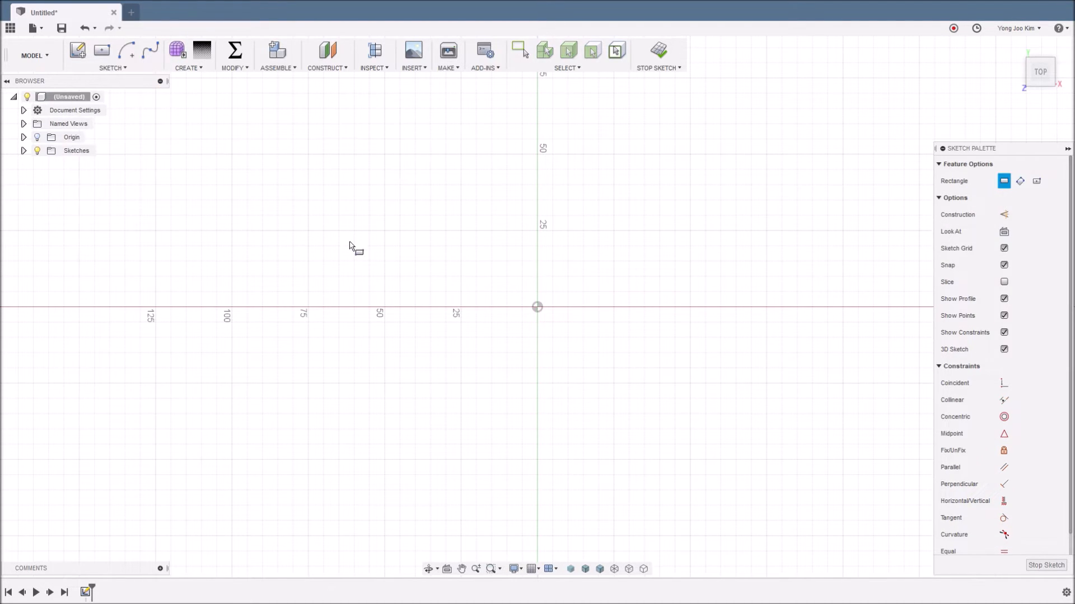
left_click(347, 248)
left_click(432, 372)
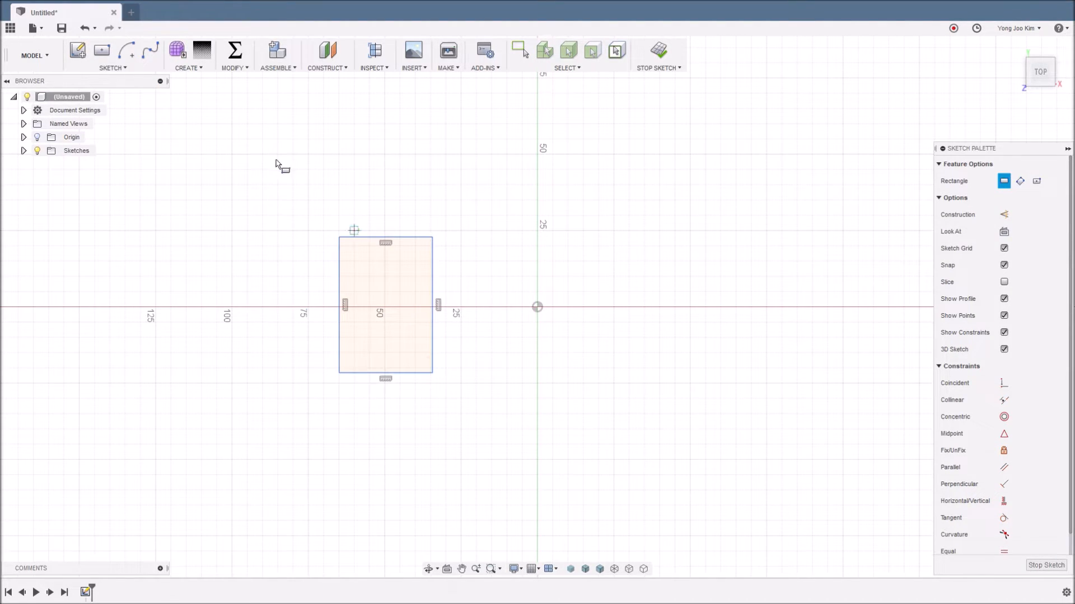
- Draw a vertical line between the rectangle and the origin, reaching past the rectangle's upper and lower edges
left_click(130, 69)
left_click(142, 94)
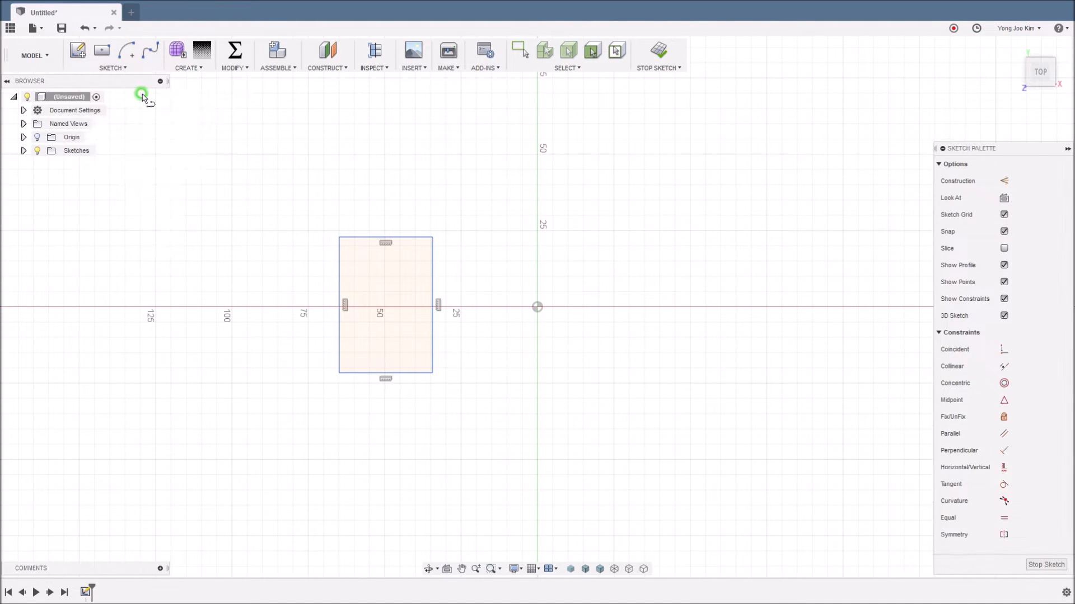
left_click(491, 200)
left_click(491, 408)
key("Escape")
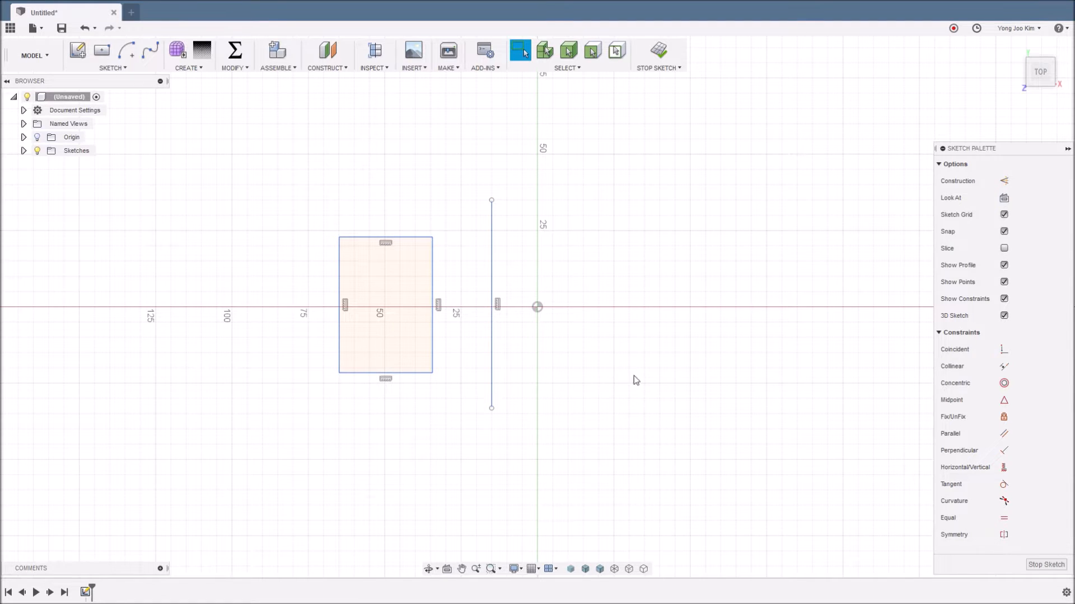
- Mirror all four sides of the rectangle about the vertical line
left_click(131, 68)
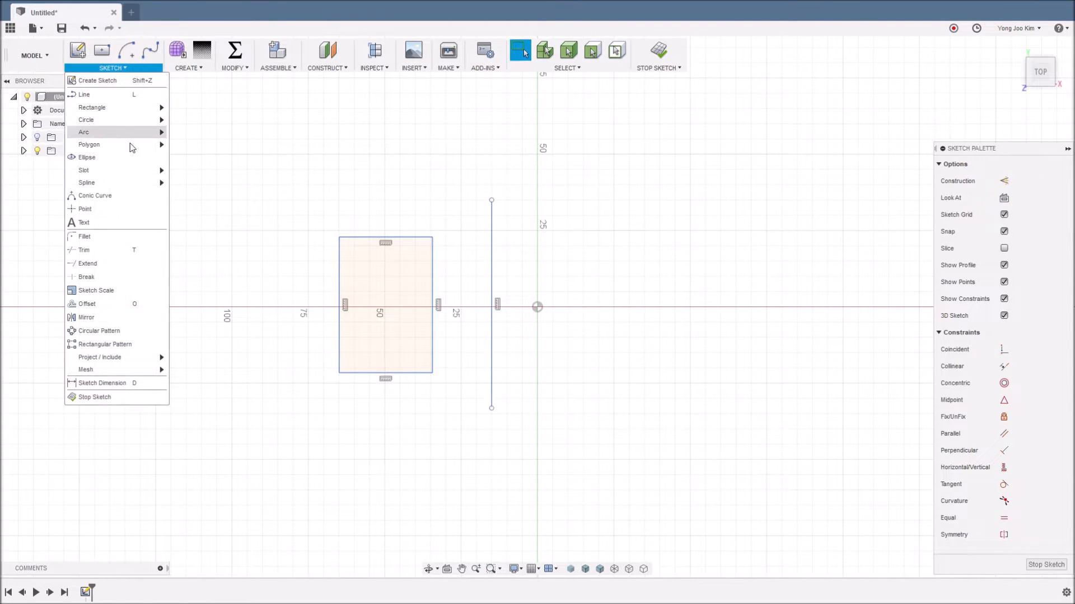
left_click(140, 317)
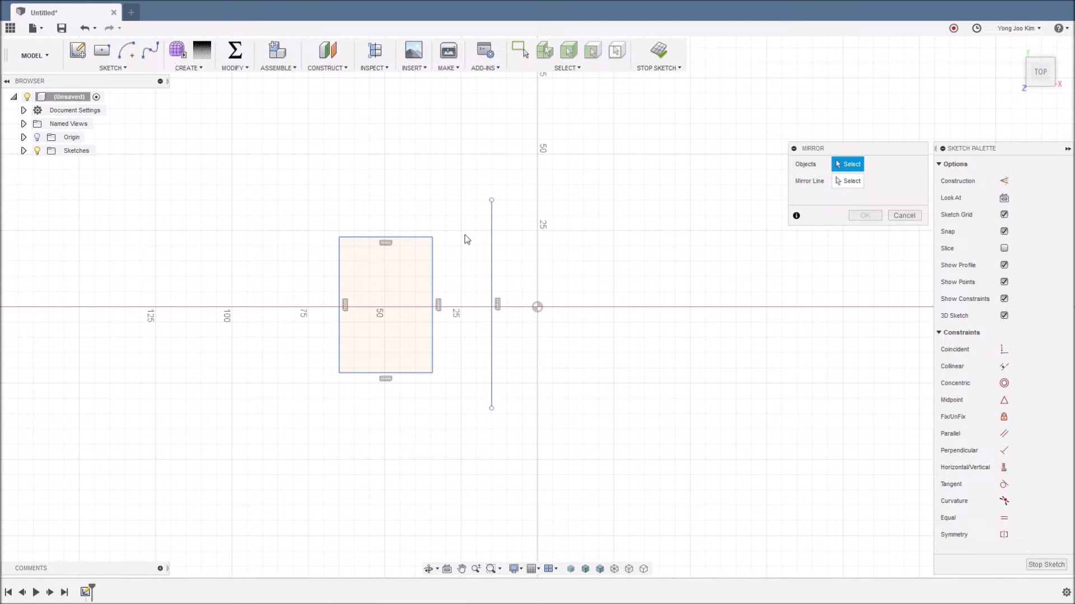
left_click(435, 267)
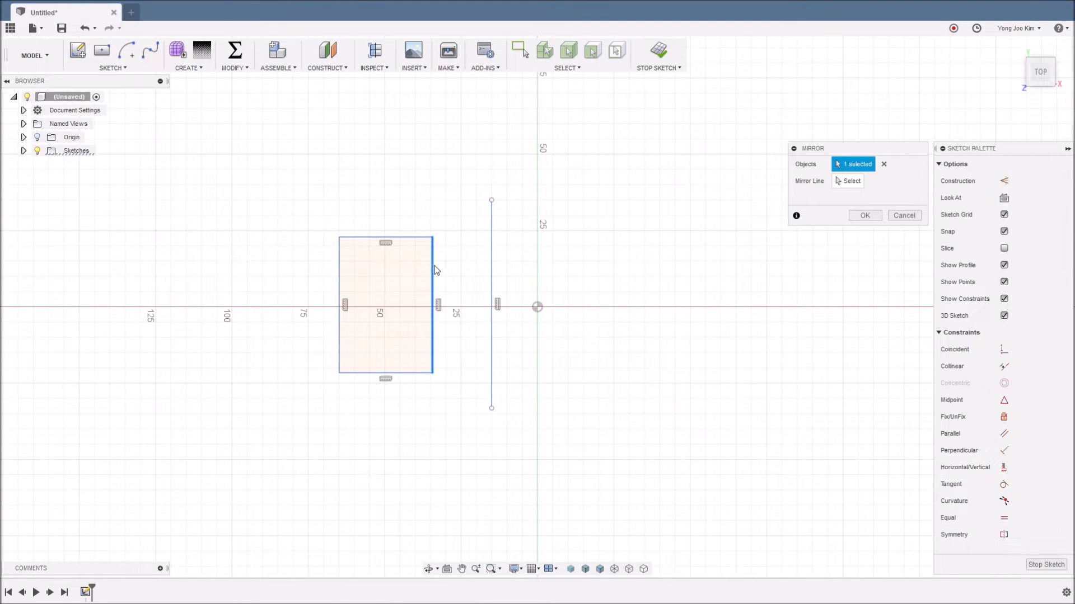
left_click(883, 164)
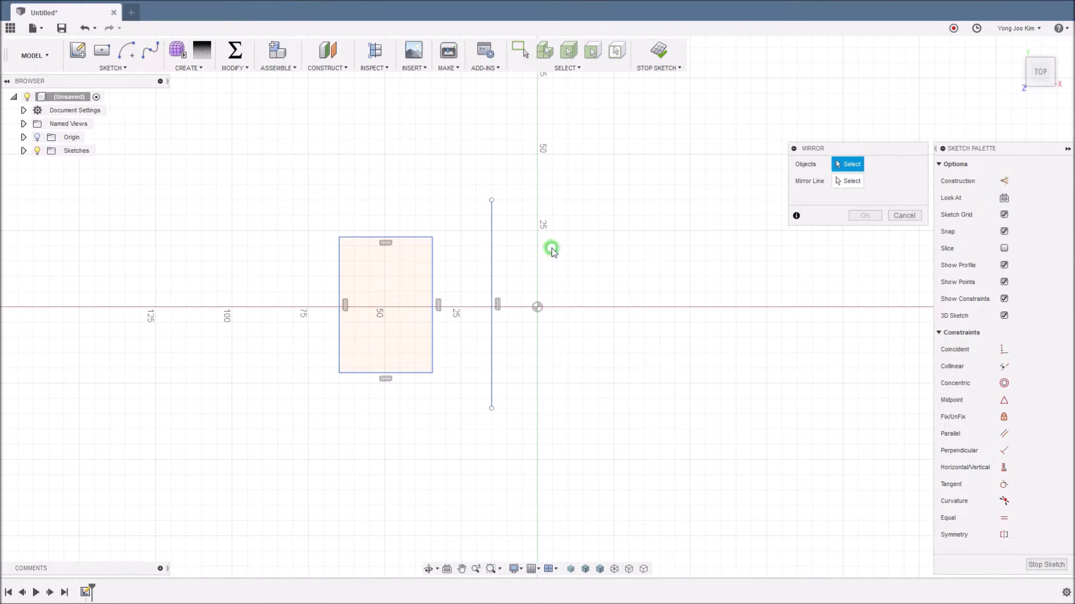
double_click(435, 270)
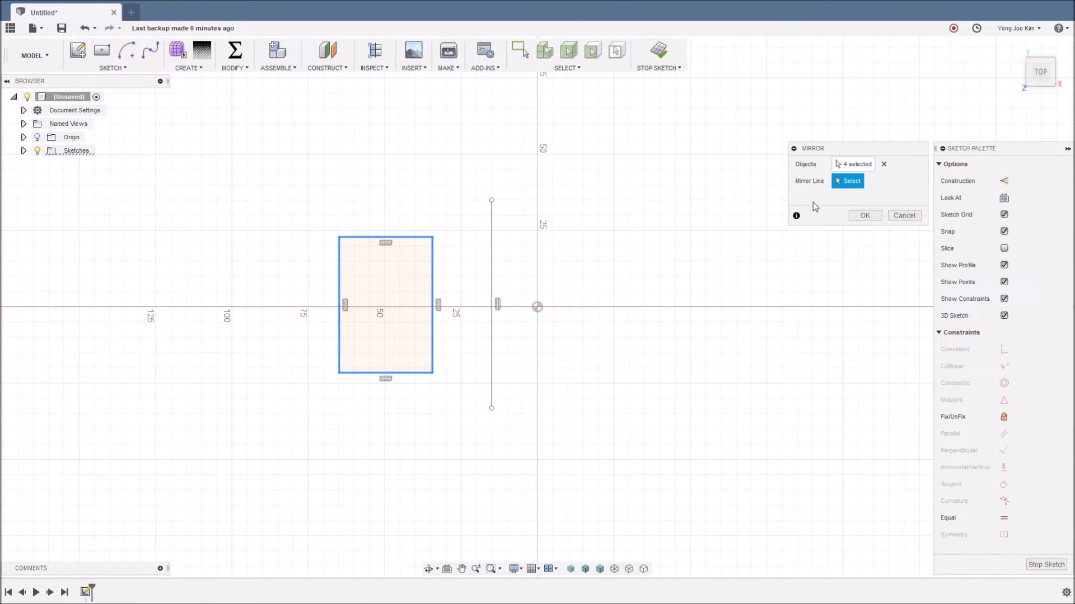
left_click(492, 249)
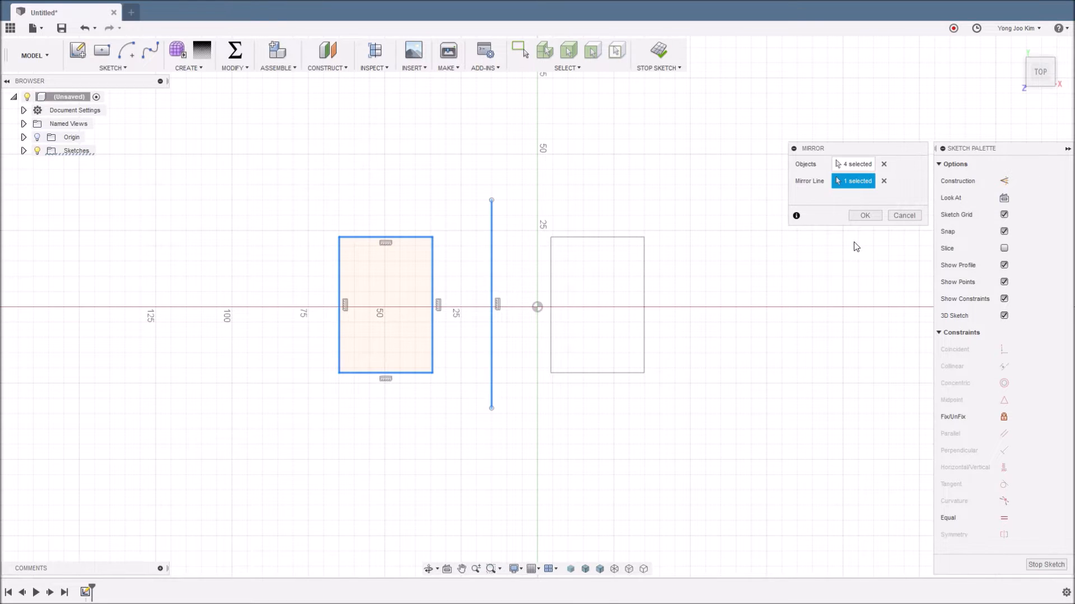
left_click(863, 216)
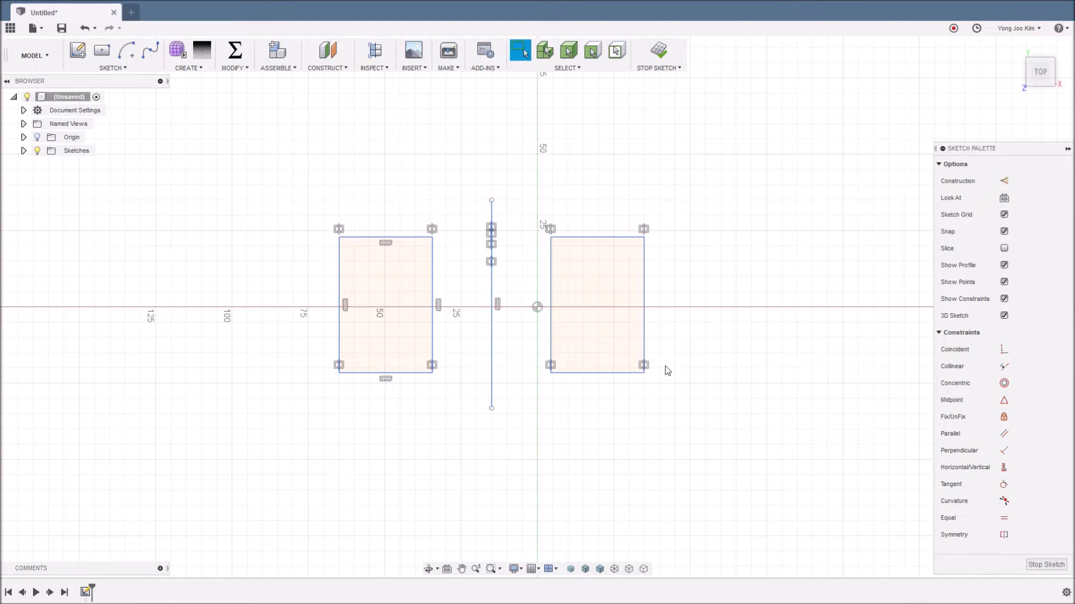
- Reshape both mirrored rectangles by moving the lower-right corner of the original and of its copy, making them shorter and closer to the mirror line
left_click(644, 228)
left_click_drag(430, 371, 458, 316)
left_click_drag(644, 317, 612, 331)
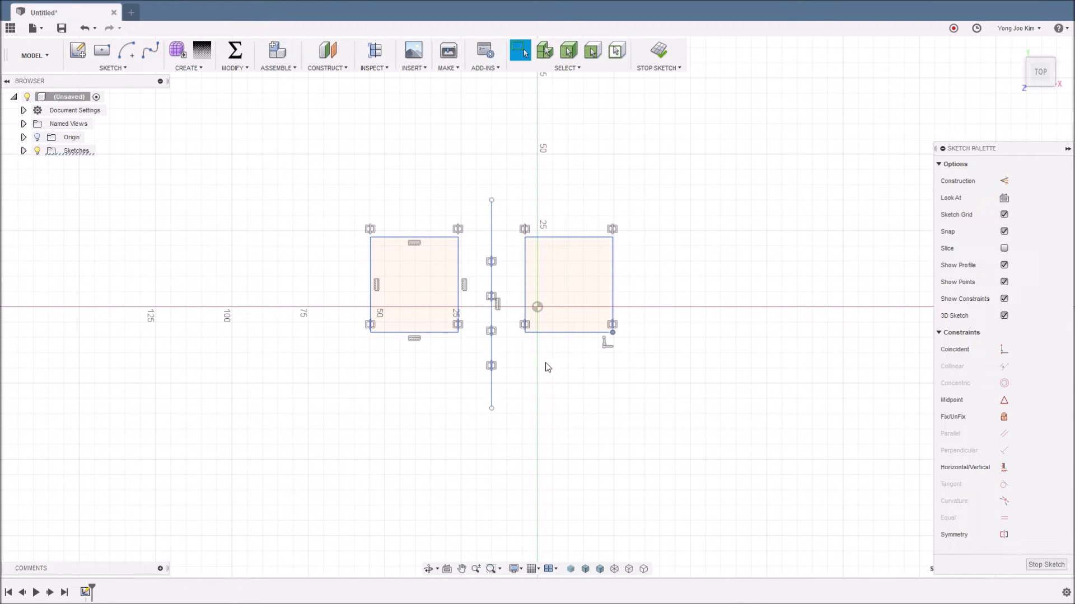
left_click(520, 356)
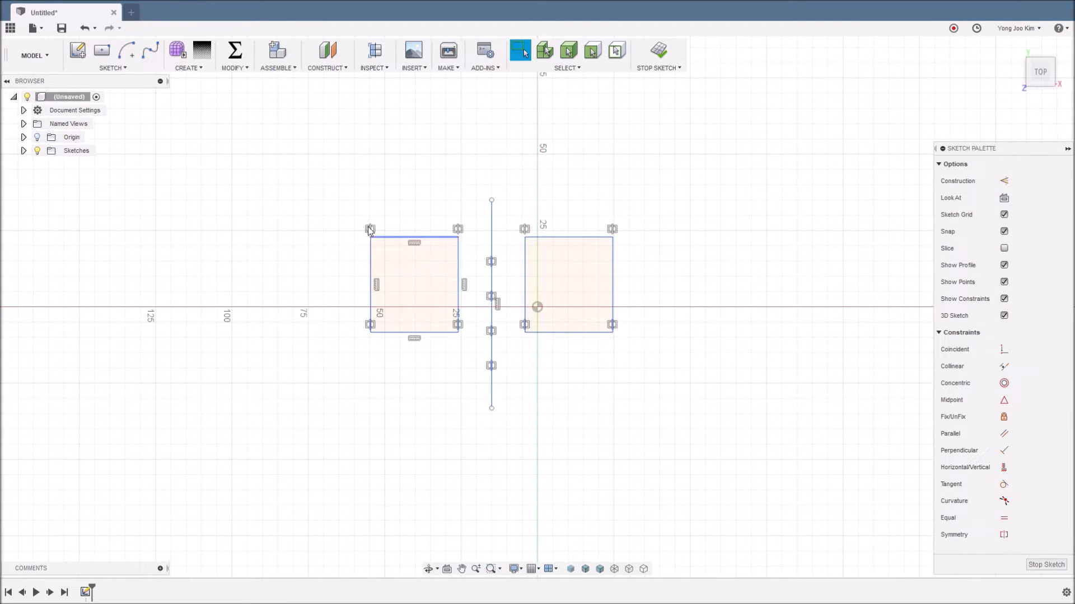
left_click(200, 68)
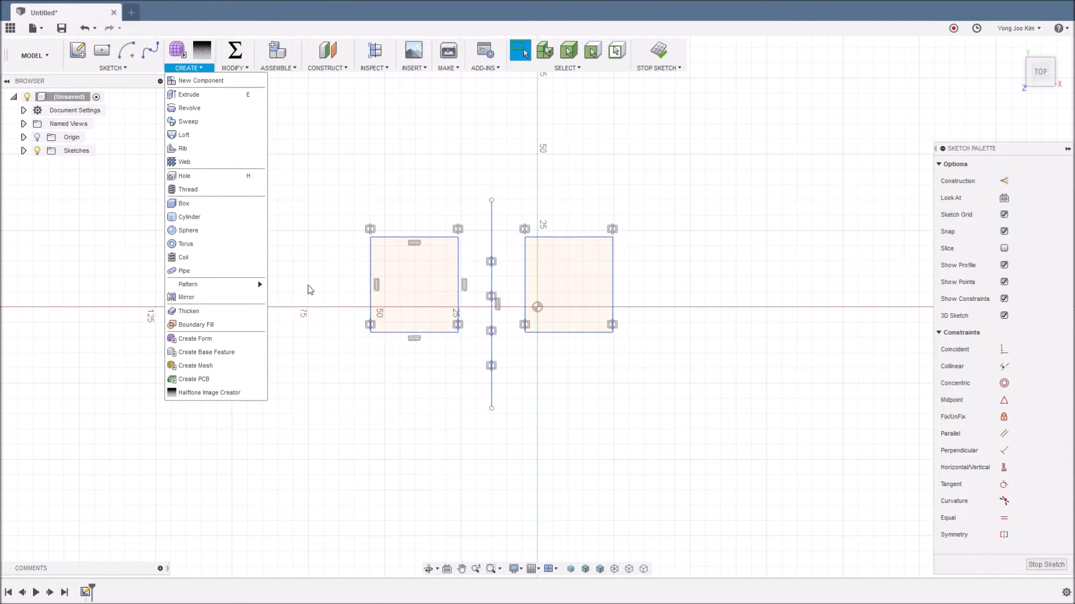
left_click(354, 274)
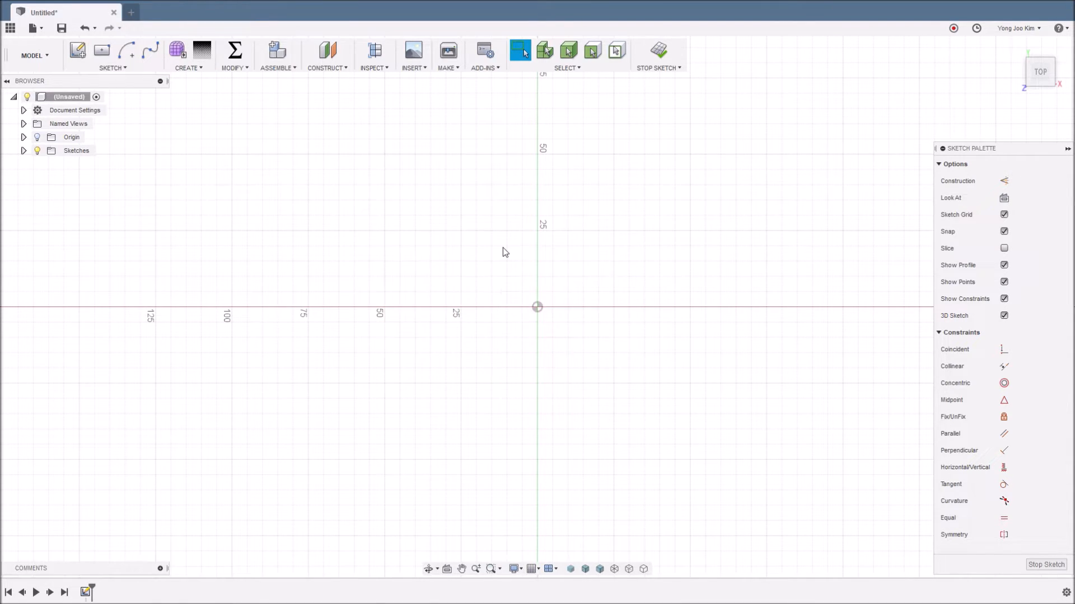
left_click(116, 68)
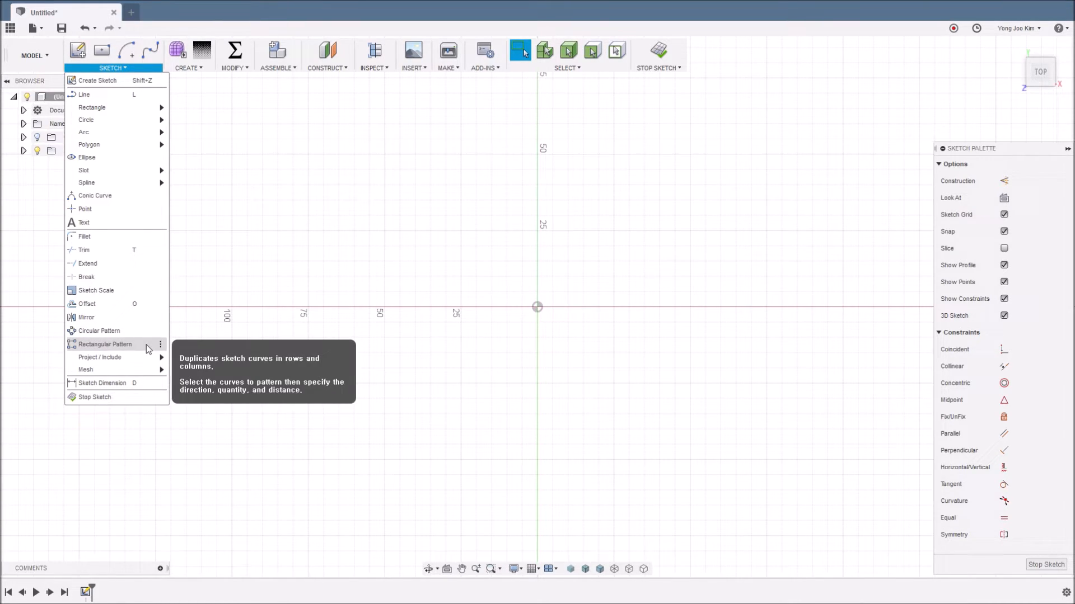
left_click(351, 270)
- Draw a center diameter circle centred on the origin with a radius just over 50 mm
left_click(124, 68)
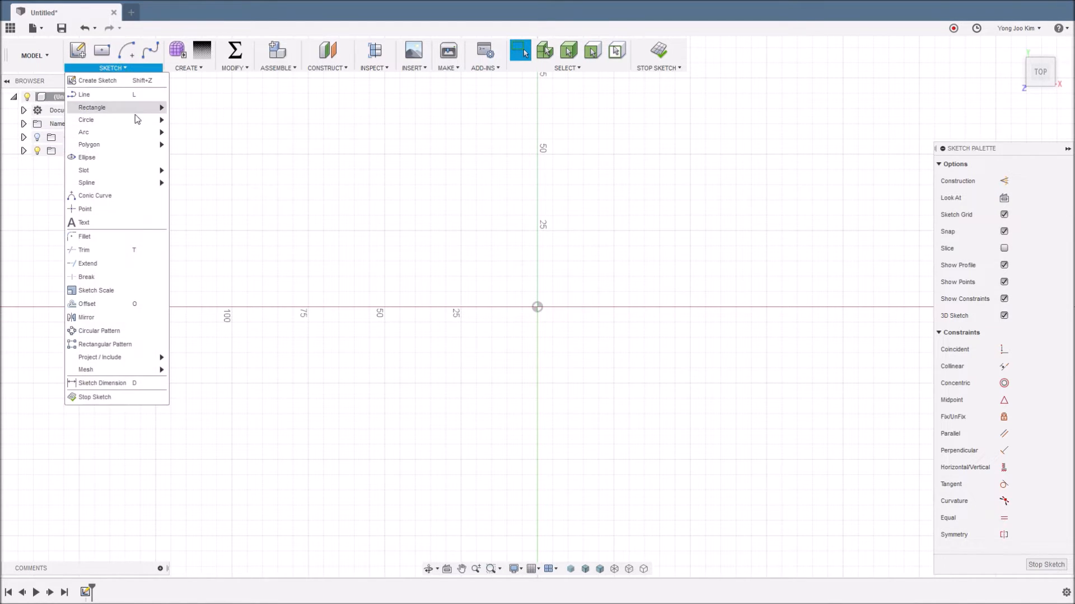
mouse_move(134, 120)
left_click(201, 122)
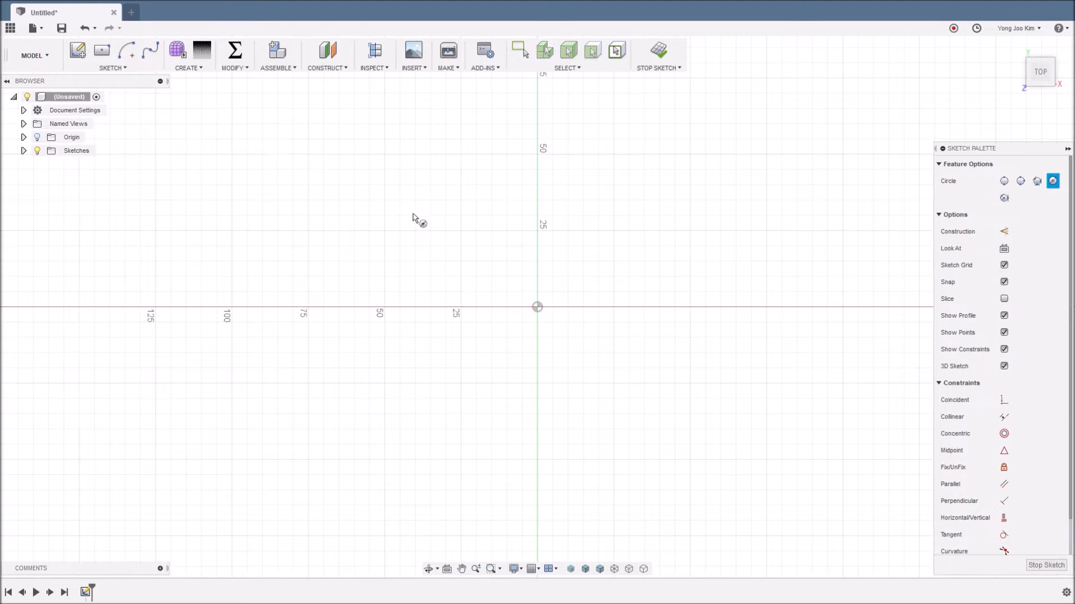
left_click(537, 307)
left_click(585, 468)
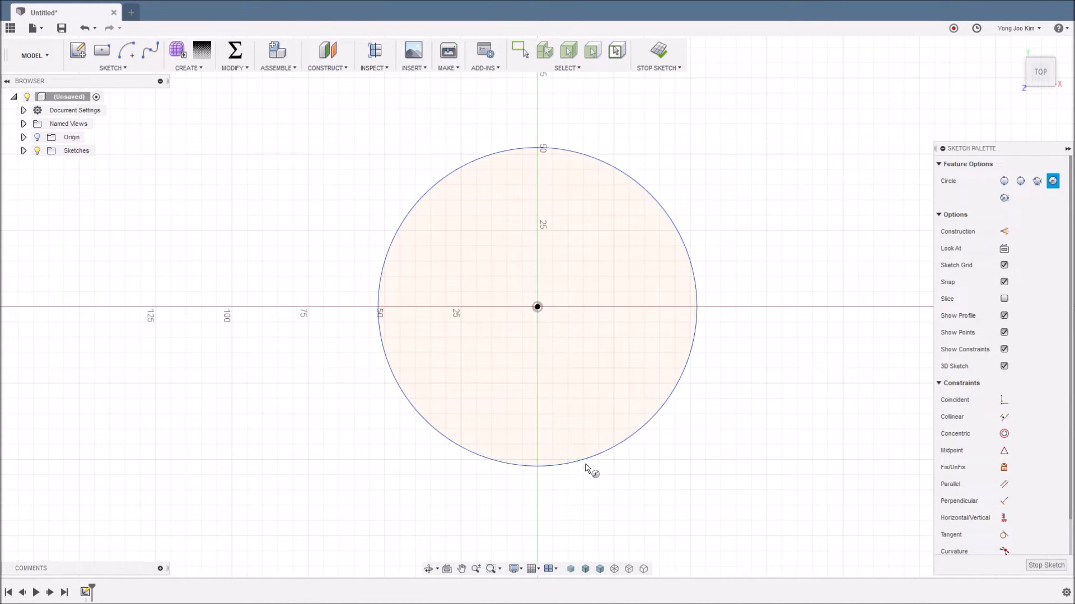
- Draw a narrow upright two-point rectangle just inside the circle's upper edge, straddling the vertical axis
left_click(122, 69)
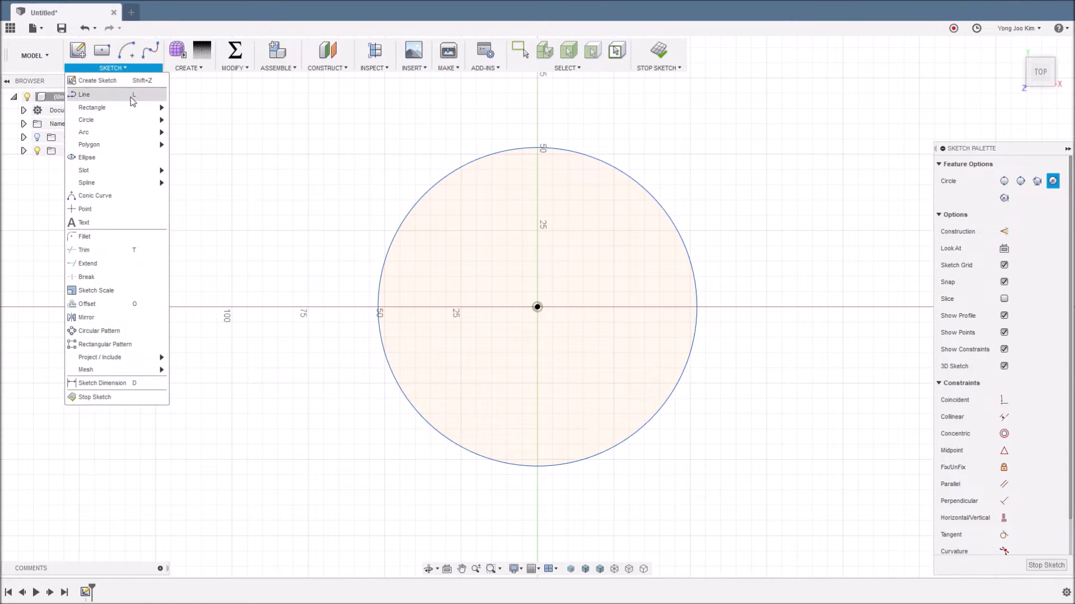
mouse_move(136, 107)
left_click(197, 111)
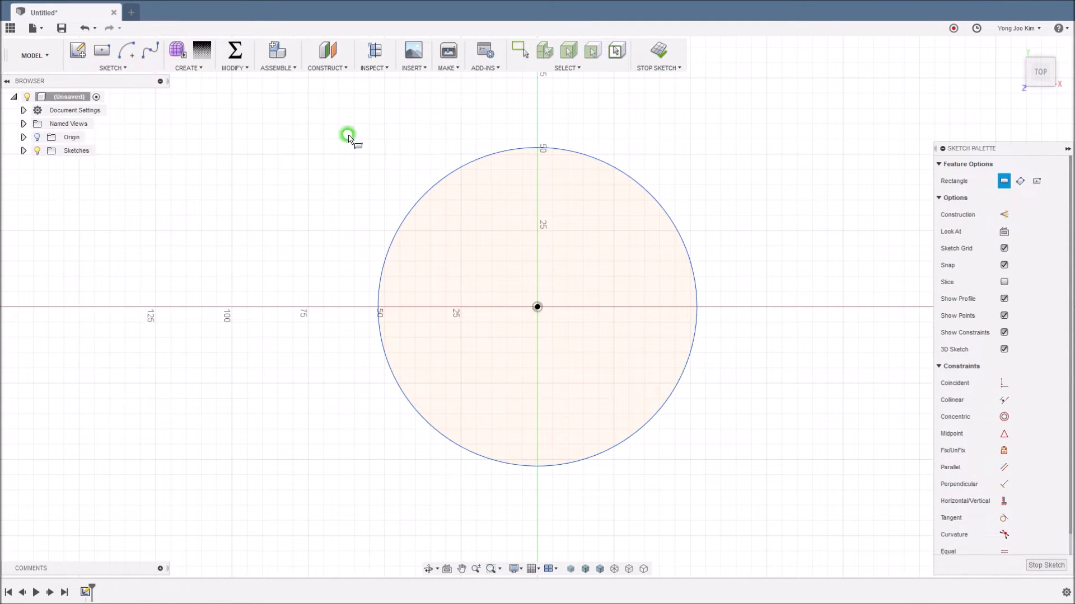
scroll(541, 168, "up", 3)
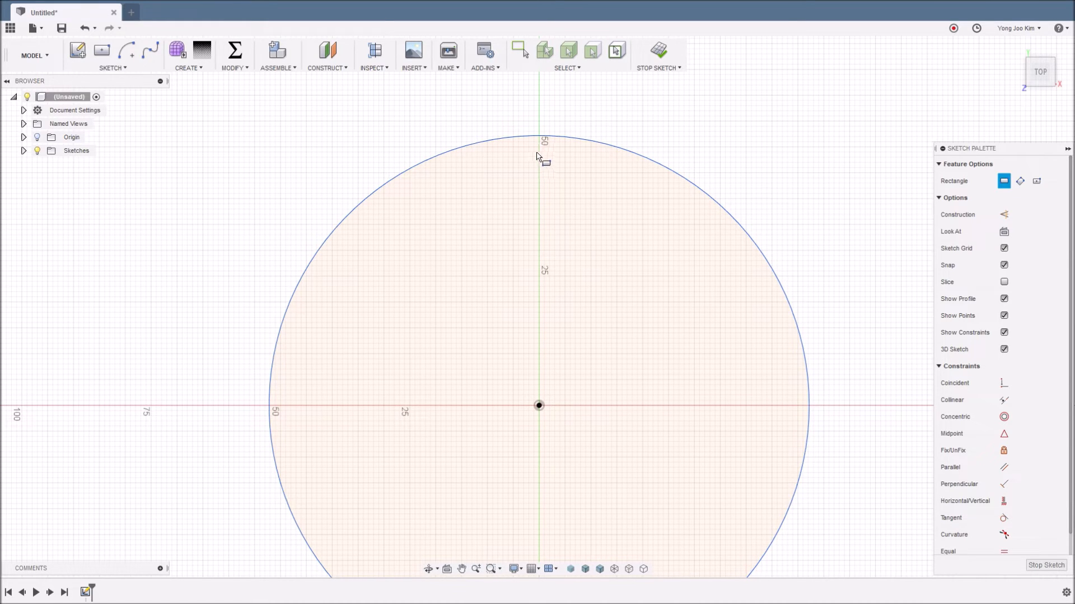
left_click(534, 147)
left_click(546, 200)
scroll(547, 202, "down", 3)
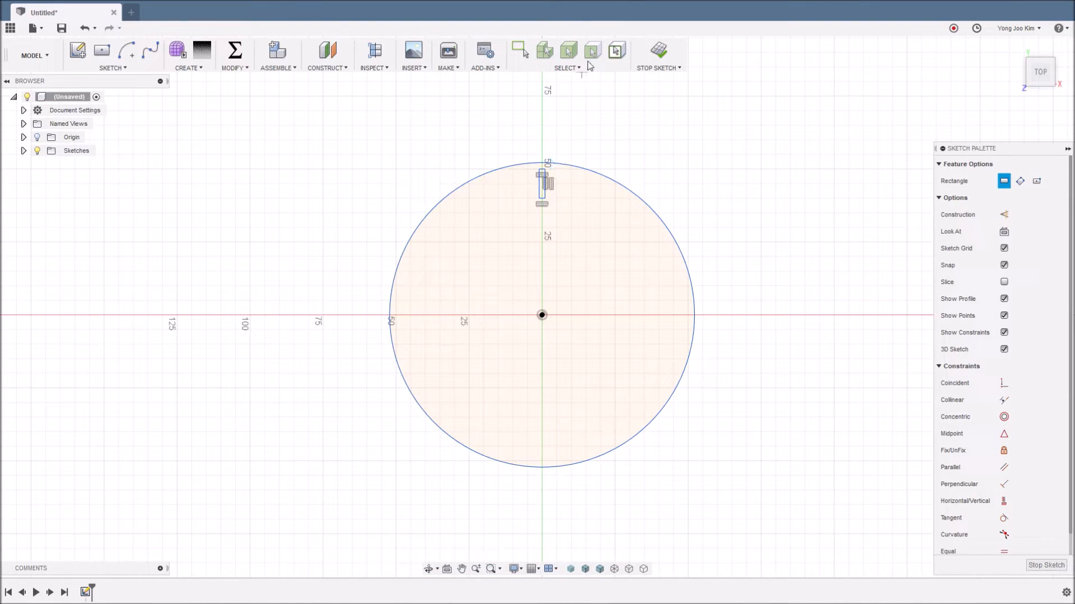
key("Escape")
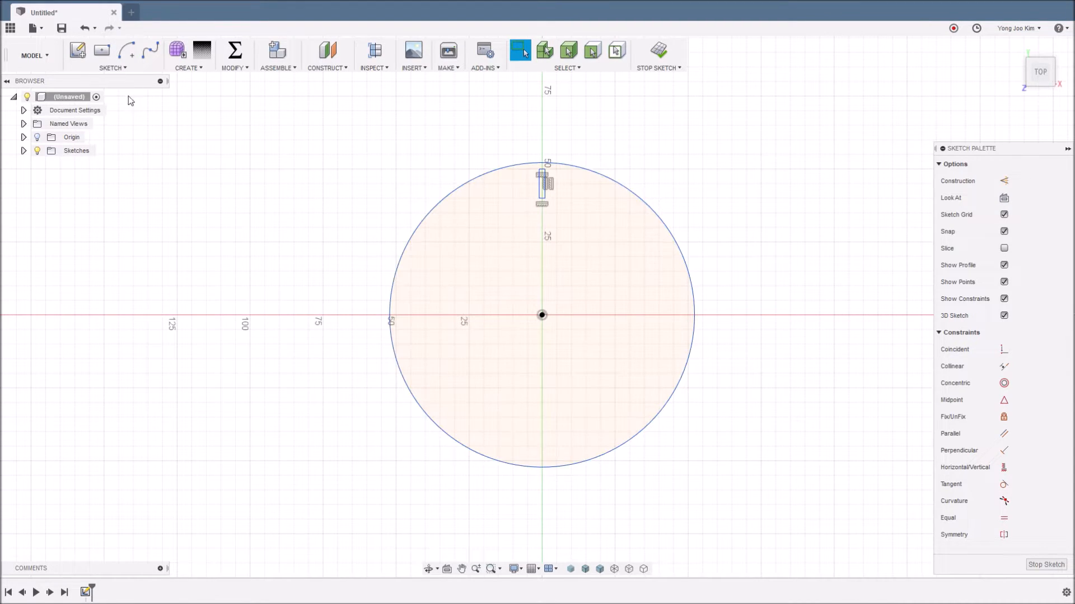
- Start a Circular Pattern of the narrow rectangle's four sides, using the origin as the center point
left_click(121, 68)
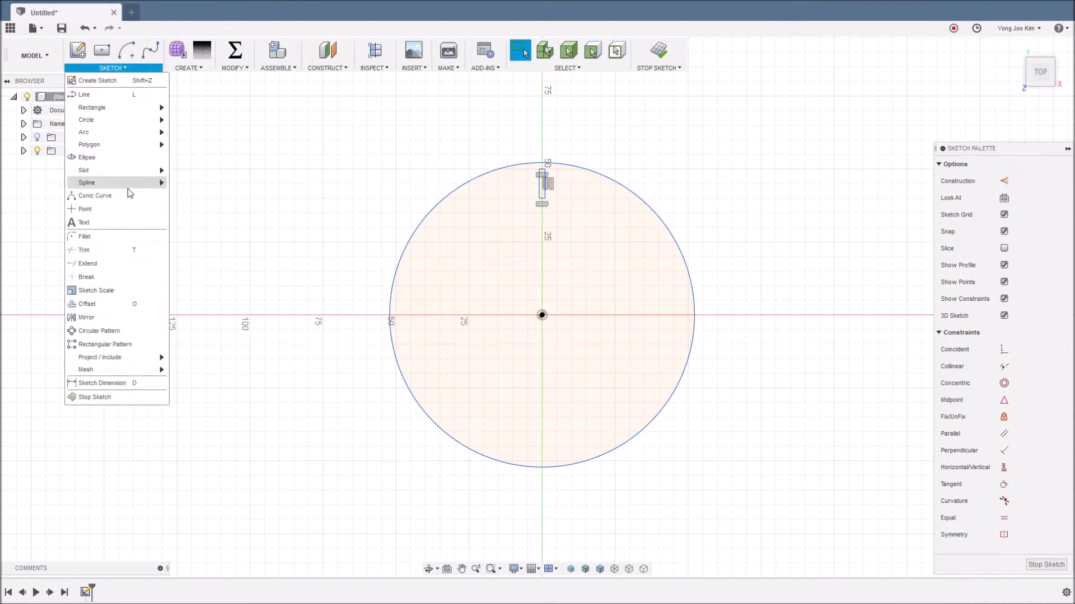
left_click(140, 331)
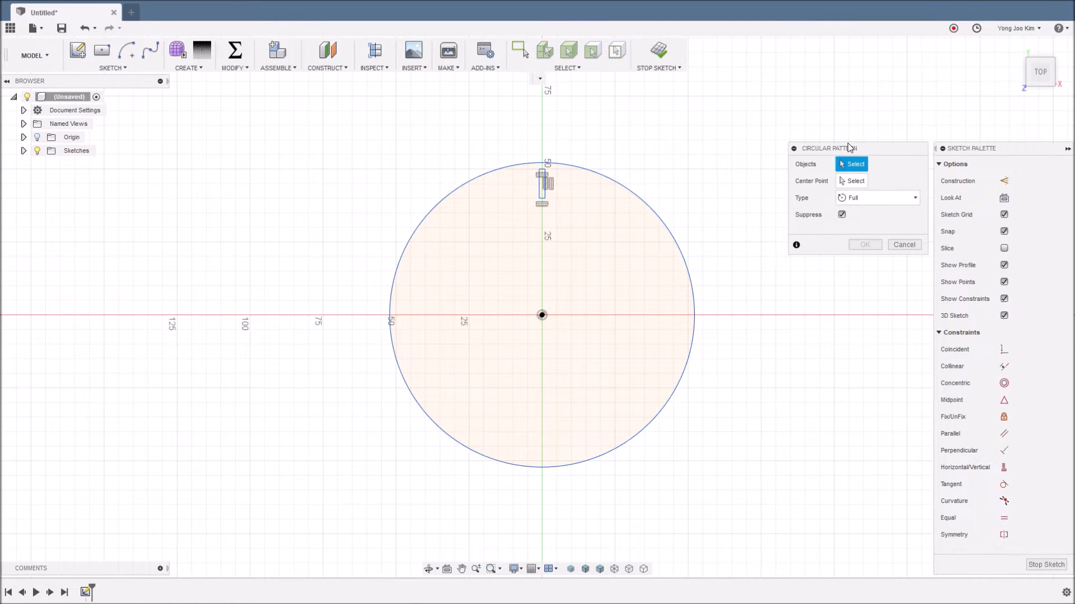
left_click(854, 164)
double_click(547, 183)
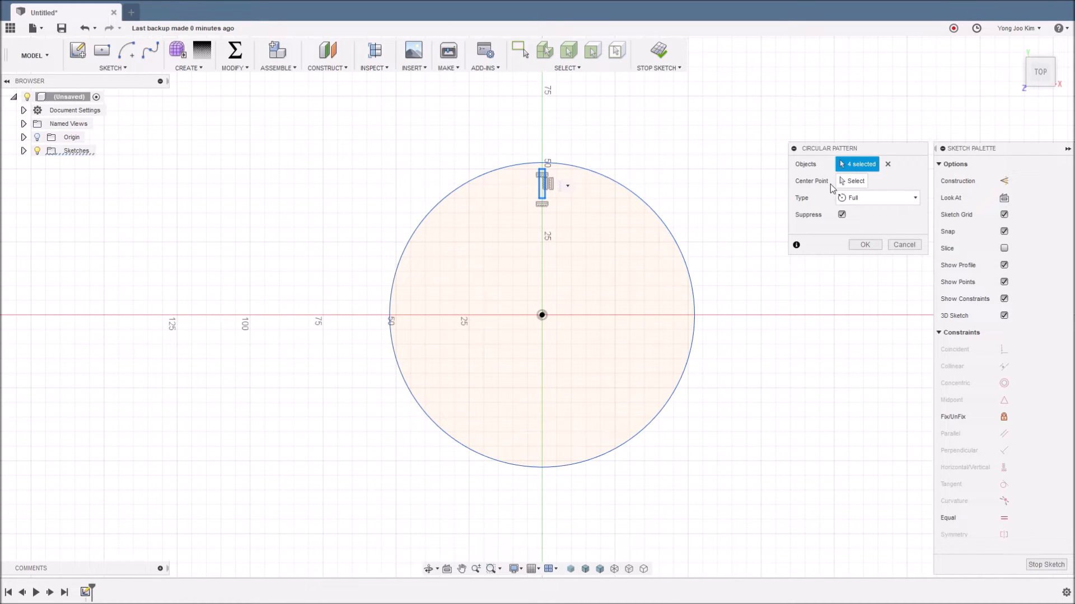
left_click(860, 181)
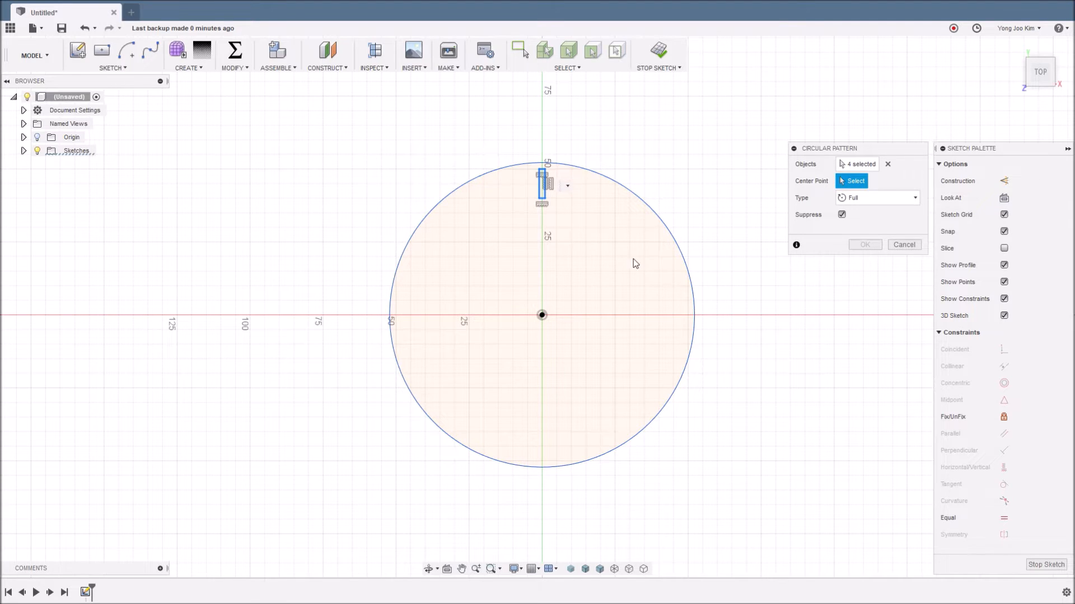
left_click(543, 315)
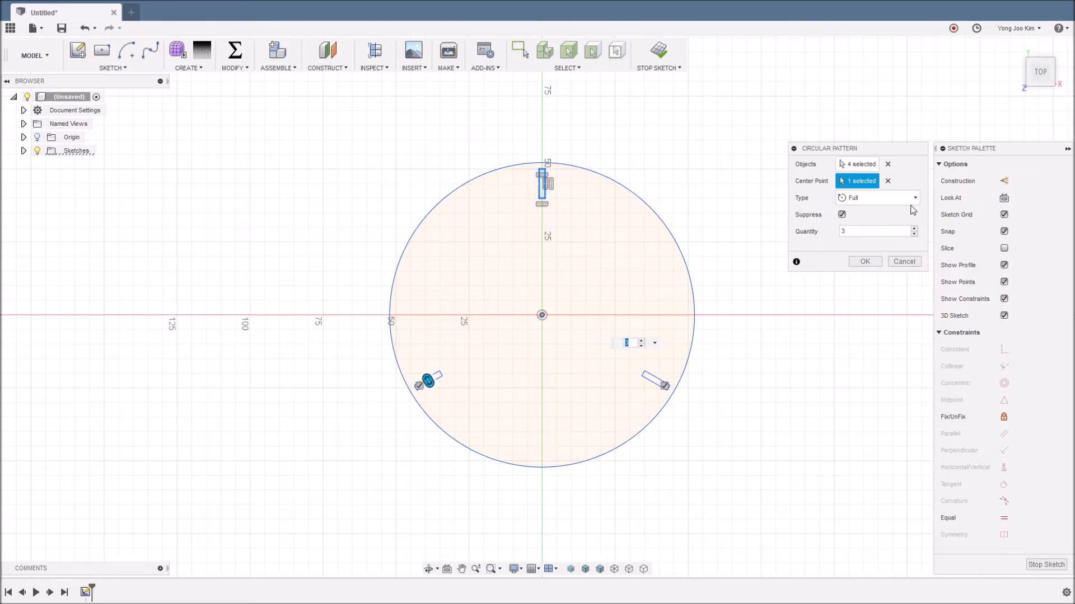
- Replace the pattern's center point with the large circle and set the quantity to 12
left_click(888, 182)
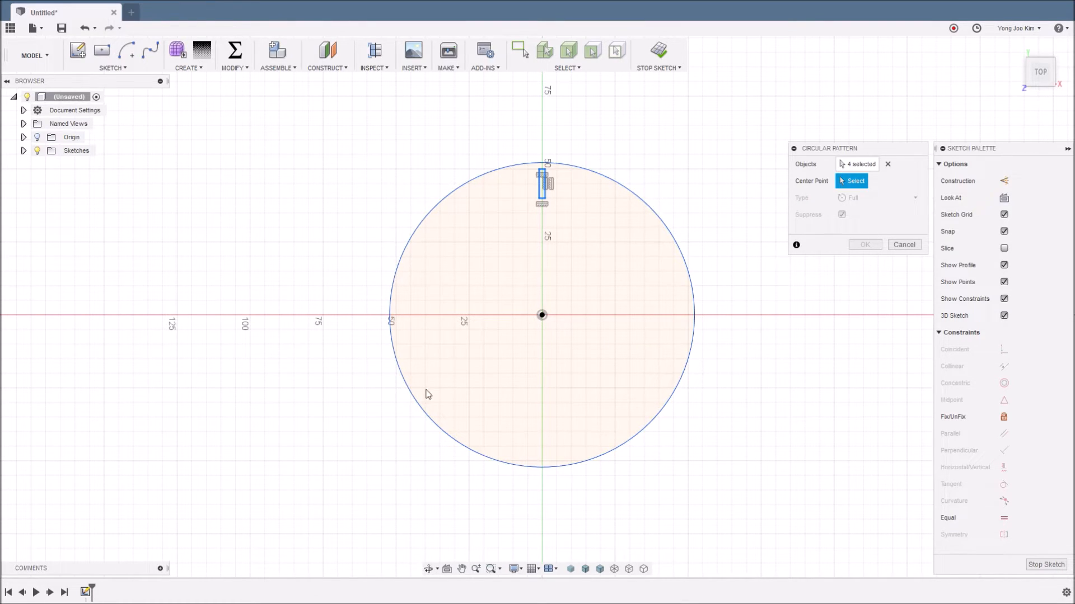
left_click(676, 234)
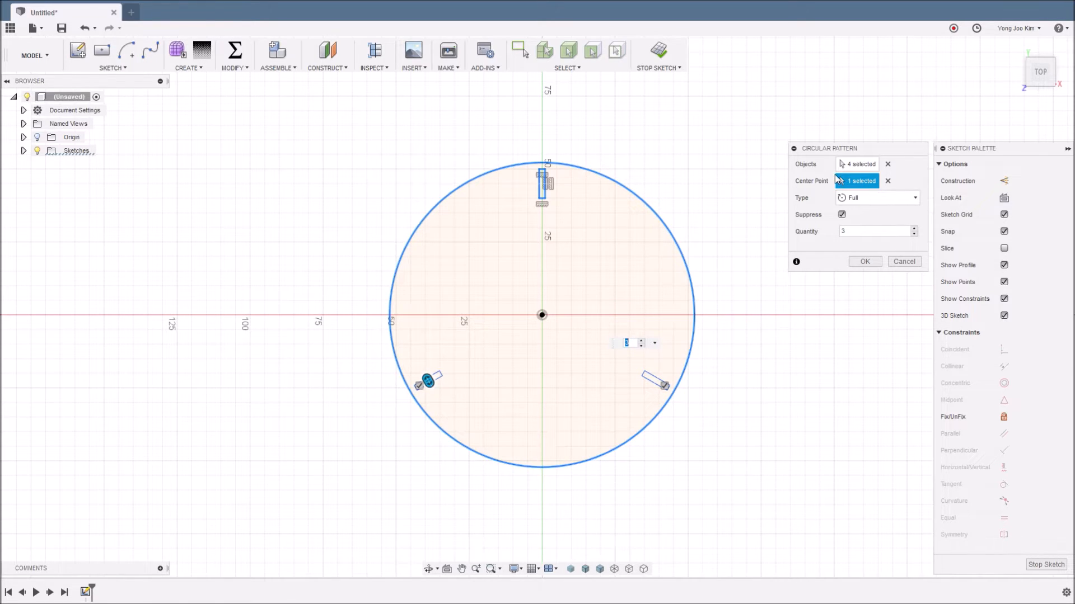
left_click(840, 233)
left_click(849, 230)
left_click_drag(851, 230, 830, 232)
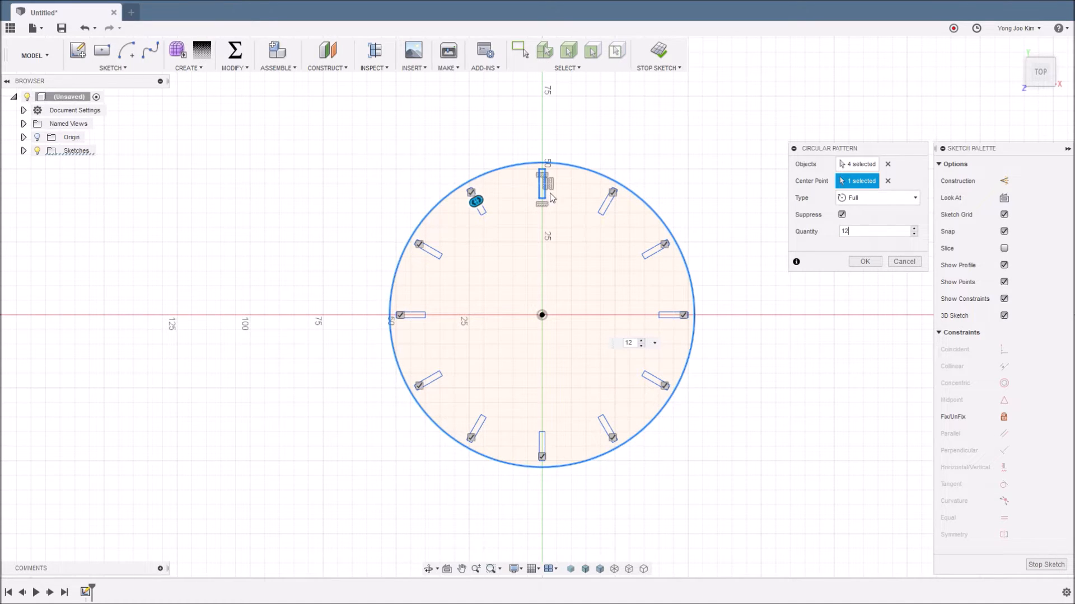
- Turn the pattern's Suppress option off and back on to compare the instance checkboxes
left_click(855, 236)
left_click(842, 215)
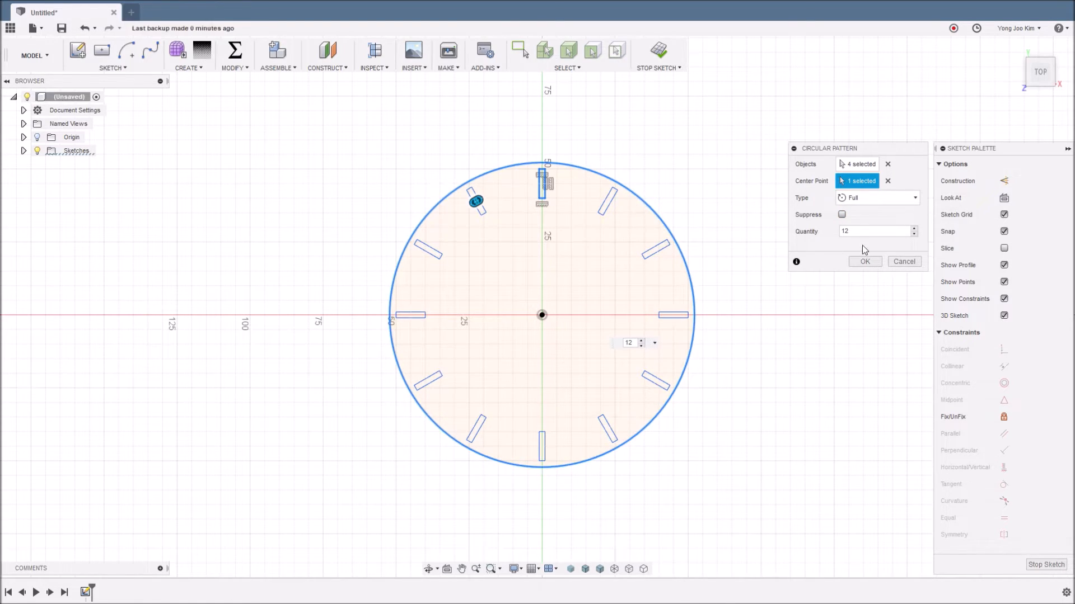
left_click(842, 215)
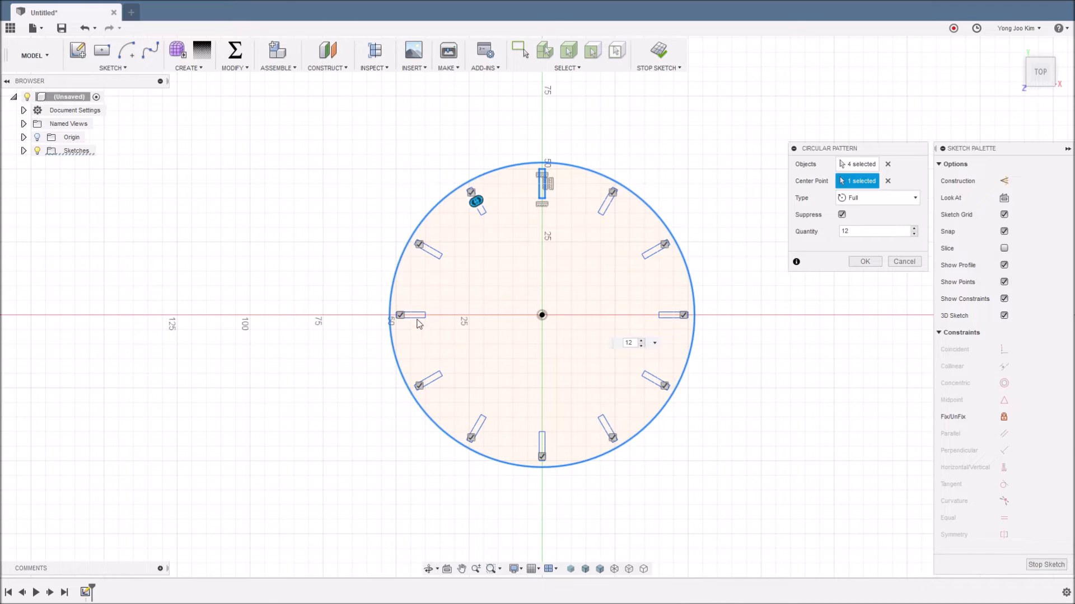
- Suppress the eight slanted rectangle copies, keeping only those on the horizontal and vertical axes
left_click(613, 192)
left_click(664, 244)
left_click(664, 385)
left_click(612, 437)
left_click(471, 437)
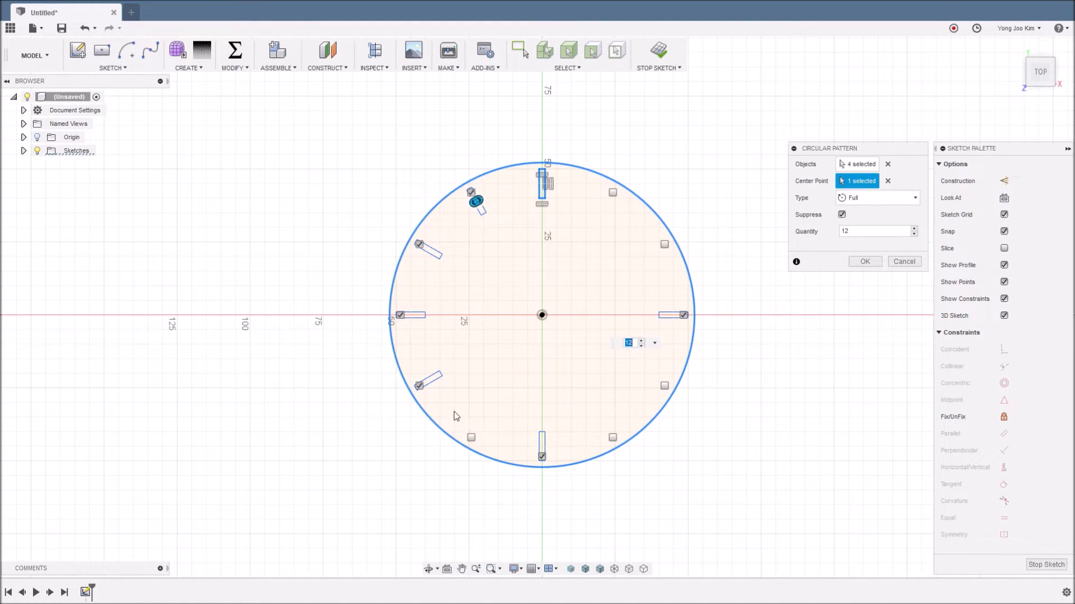
left_click(419, 386)
left_click(418, 244)
left_click(471, 192)
- Restore all eight suppressed rectangle copies around the circle
left_click(471, 192)
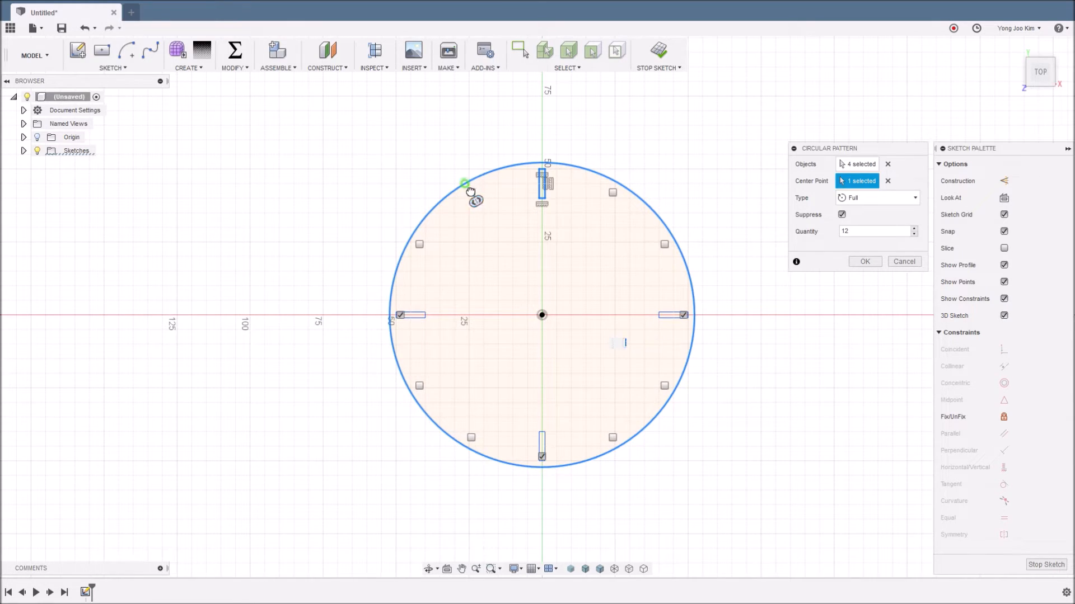
left_click(419, 244)
left_click(419, 385)
left_click(470, 437)
left_click(612, 437)
left_click(665, 385)
left_click(665, 245)
left_click(613, 192)
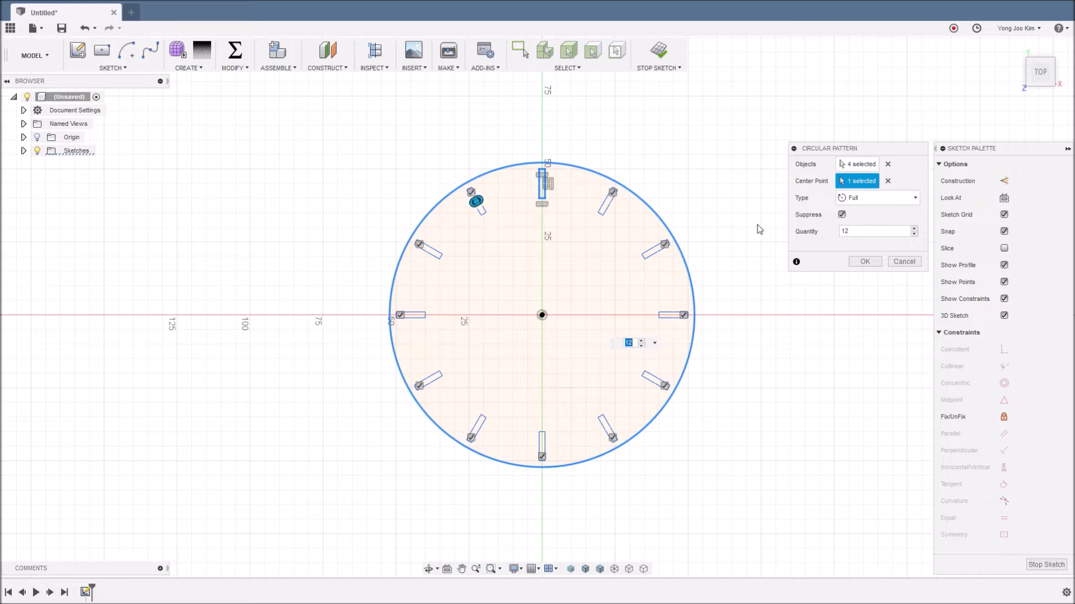
- Suppress the two copies on either side of the lowest rectangle and restore both
left_click(613, 437)
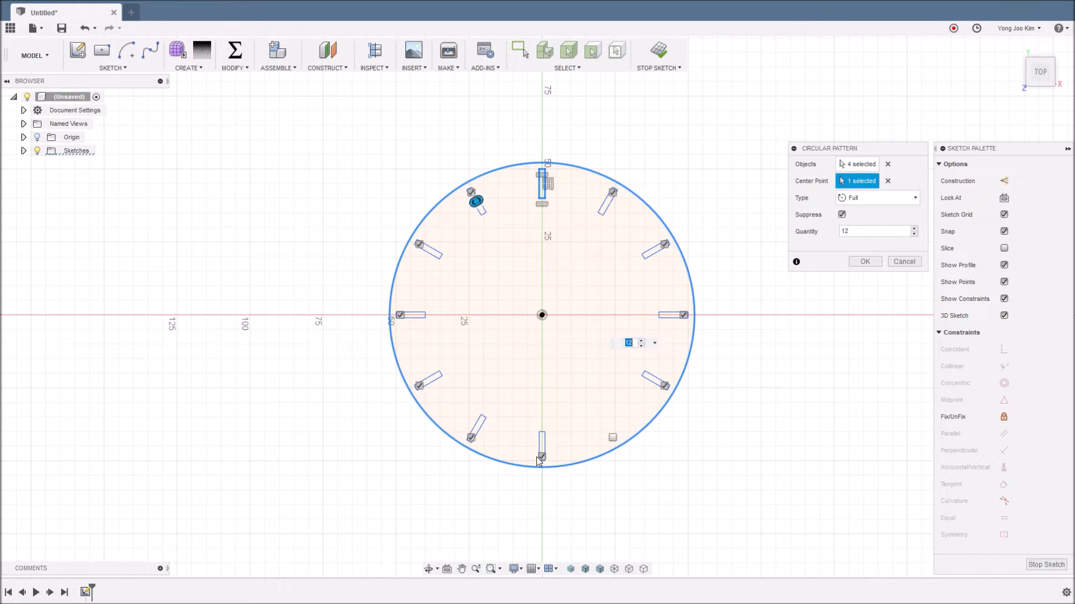
left_click(471, 437)
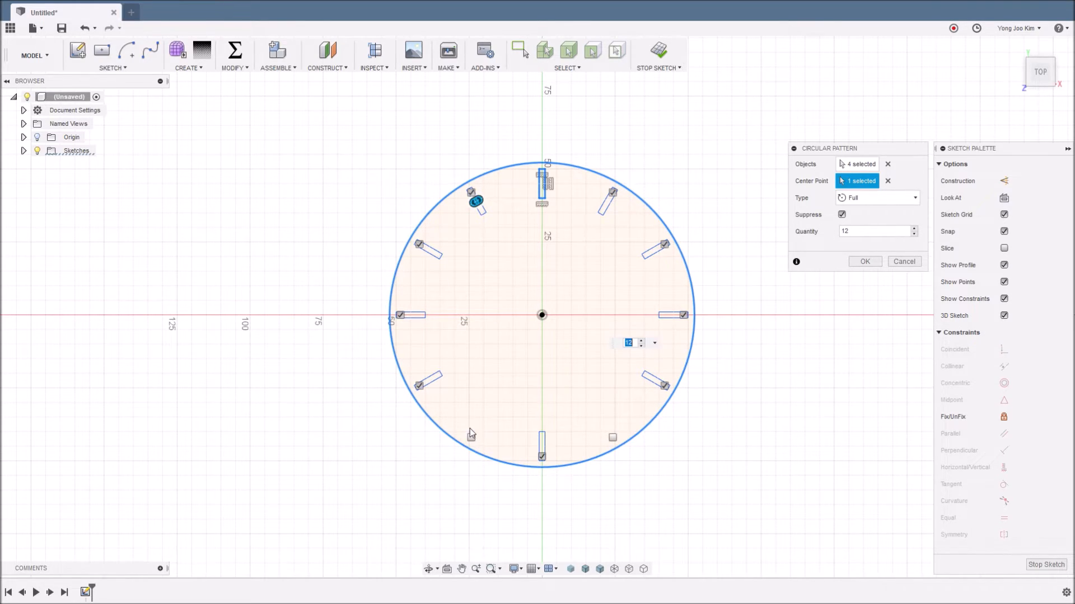
left_click(612, 436)
left_click(472, 437)
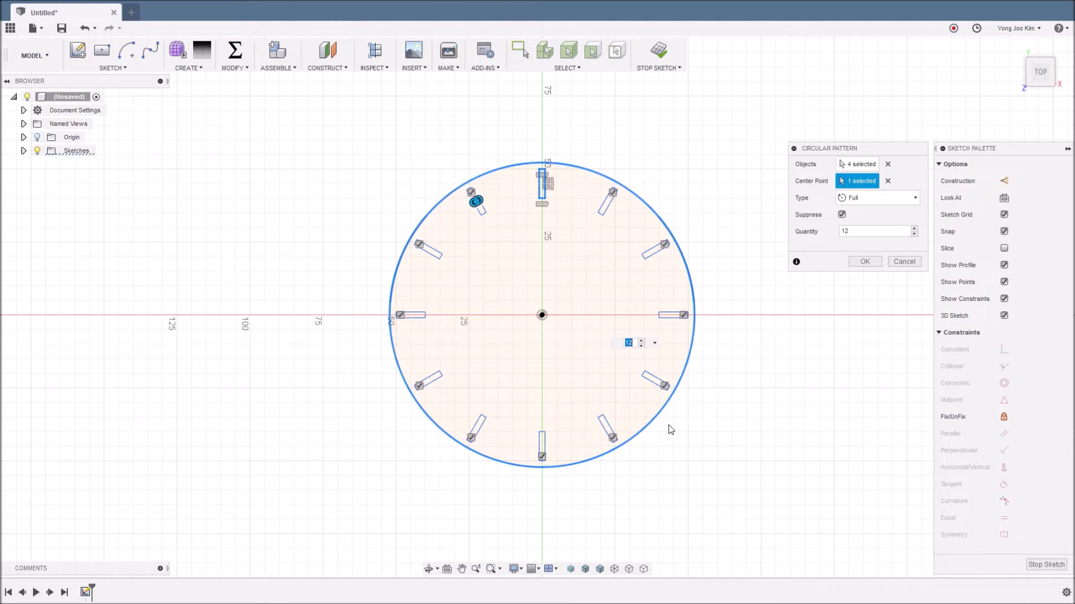
- Switch the circular pattern type to Angle and shrink its sweep with the angle handle to 130 deg
left_click(916, 199)
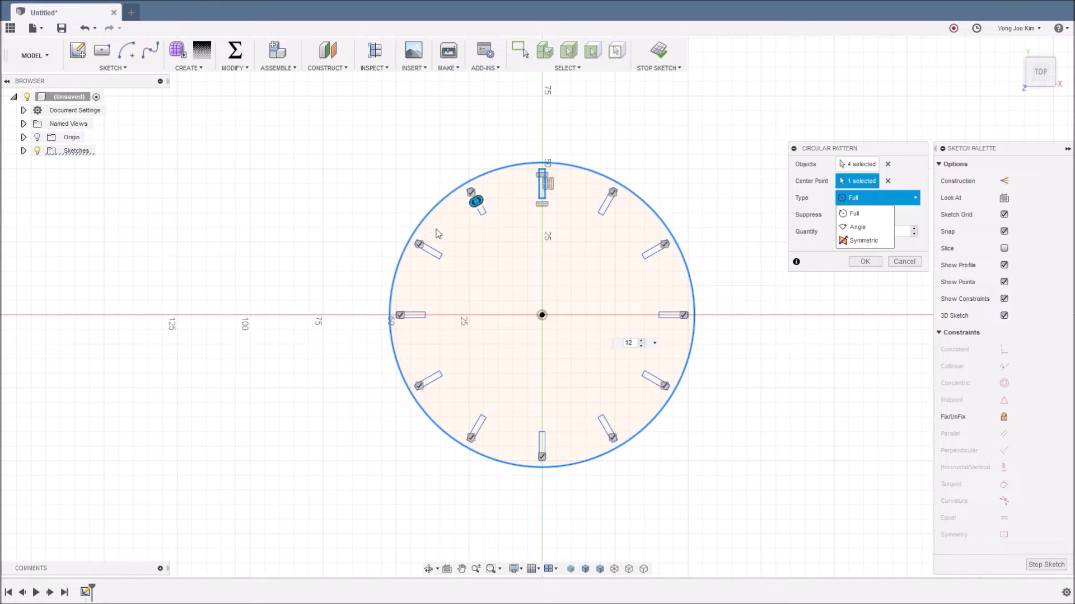
left_click(872, 230)
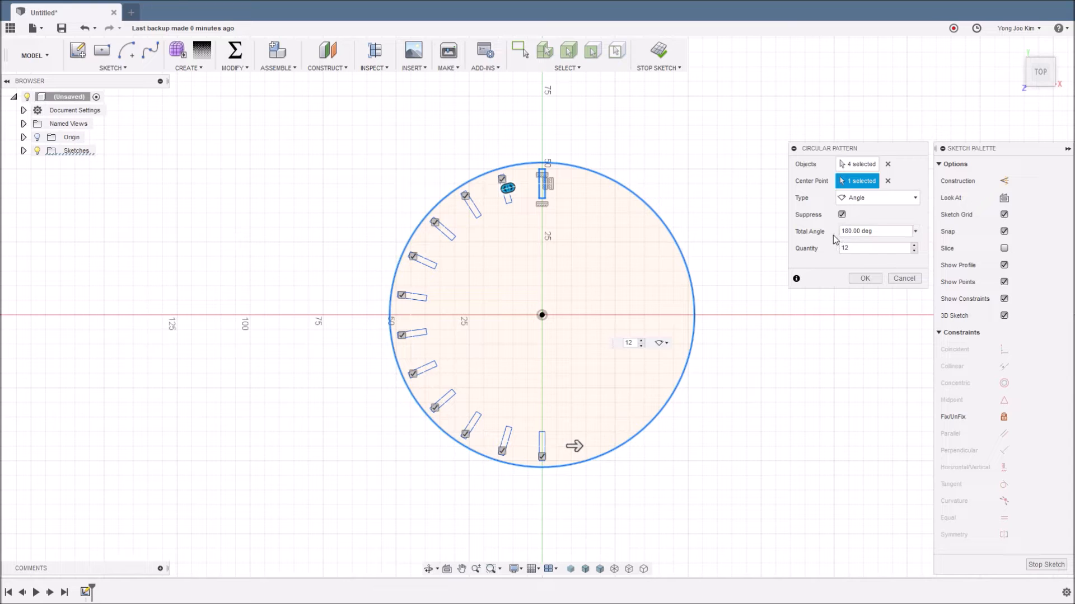
left_click(576, 446)
left_click_drag(576, 447, 484, 398)
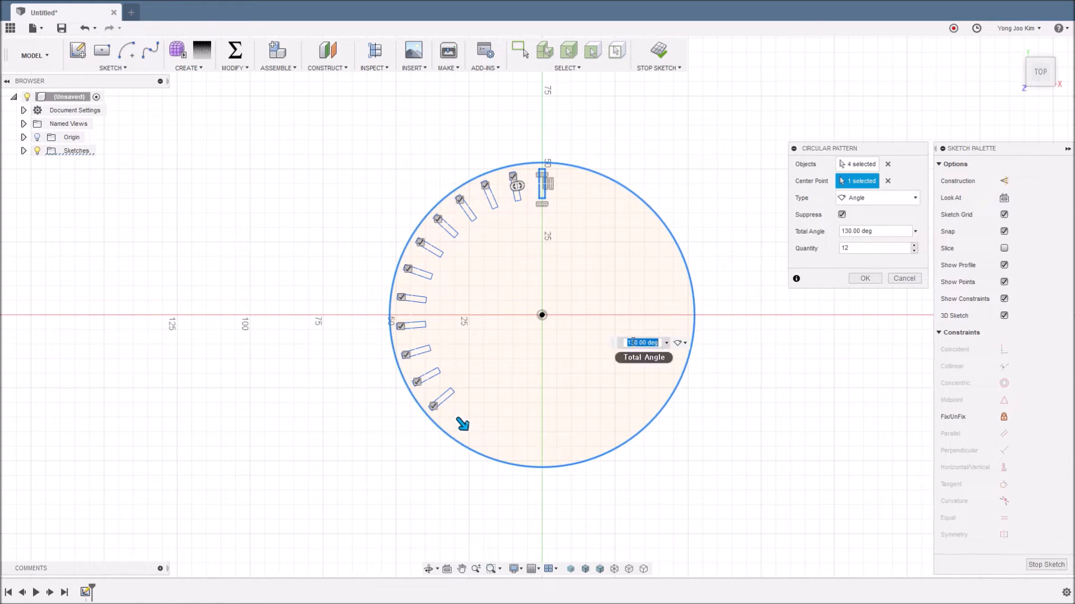
- Set the total angle to 90 deg and reverse the pattern's direction with -90 deg
left_click(865, 231)
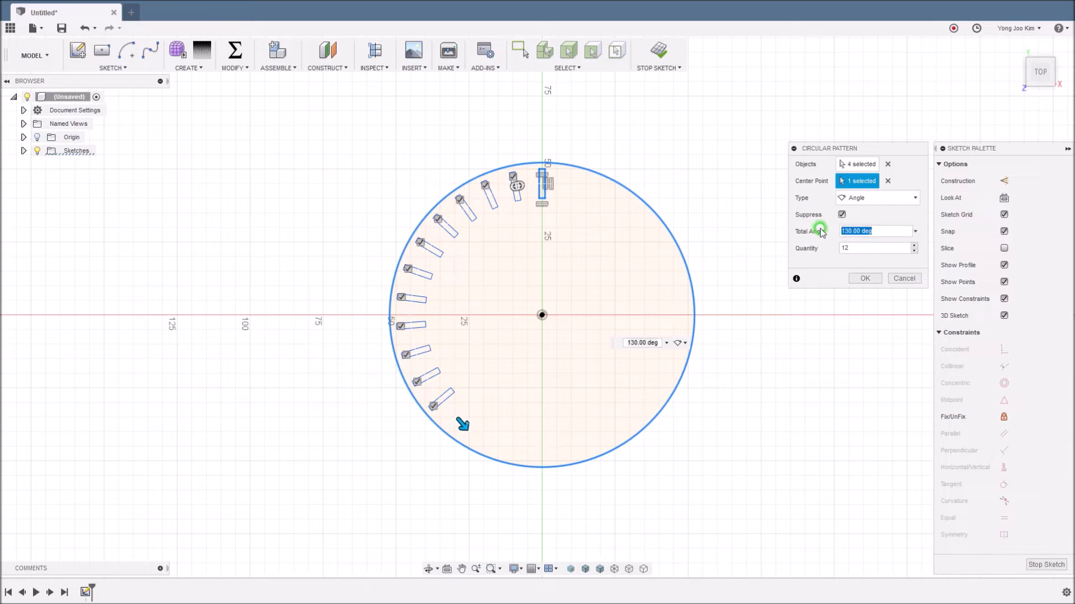
type("90")
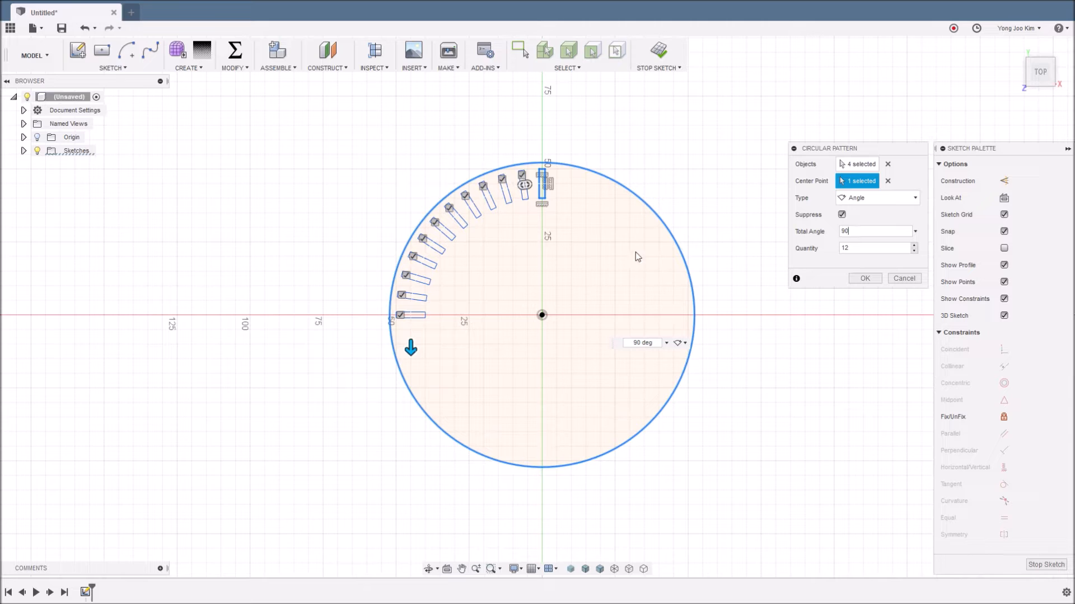
left_click(842, 231)
type("-")
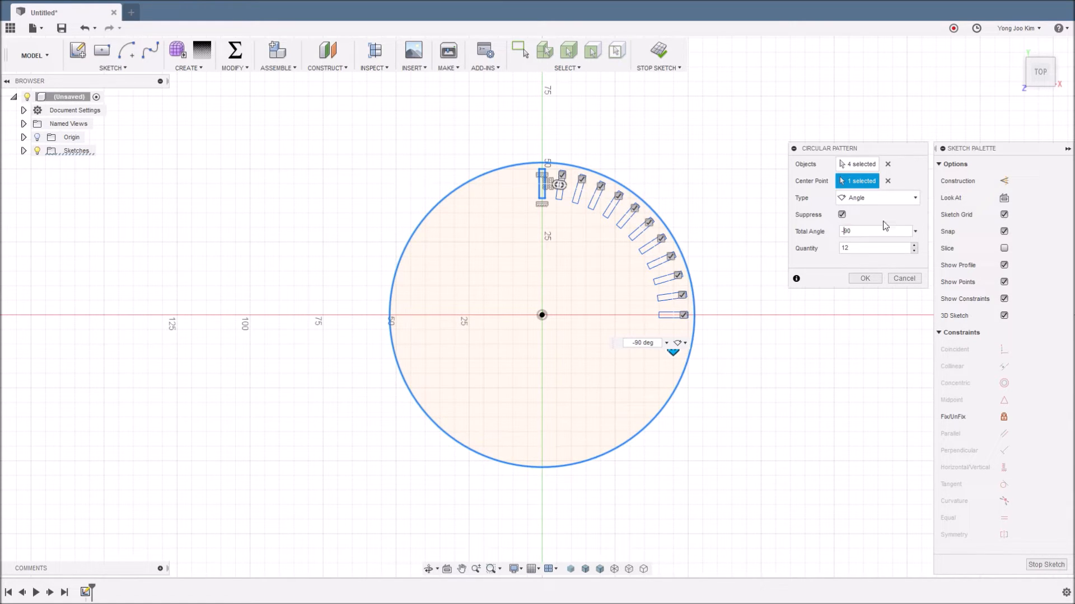
- Switch the circular pattern type to Symmetric and set the total angle to 90 deg
left_click(913, 199)
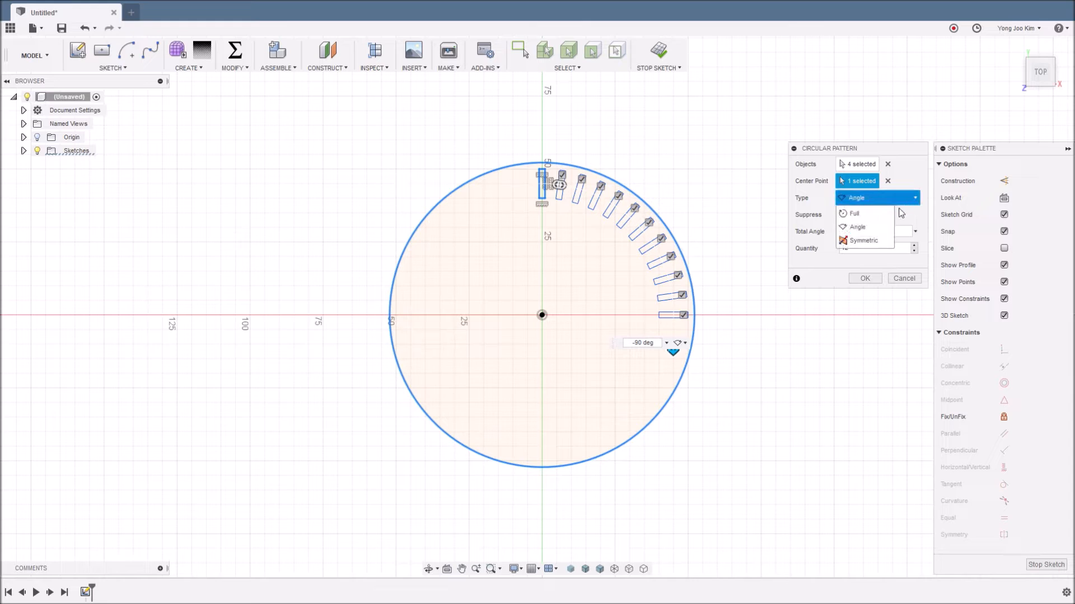
left_click(882, 241)
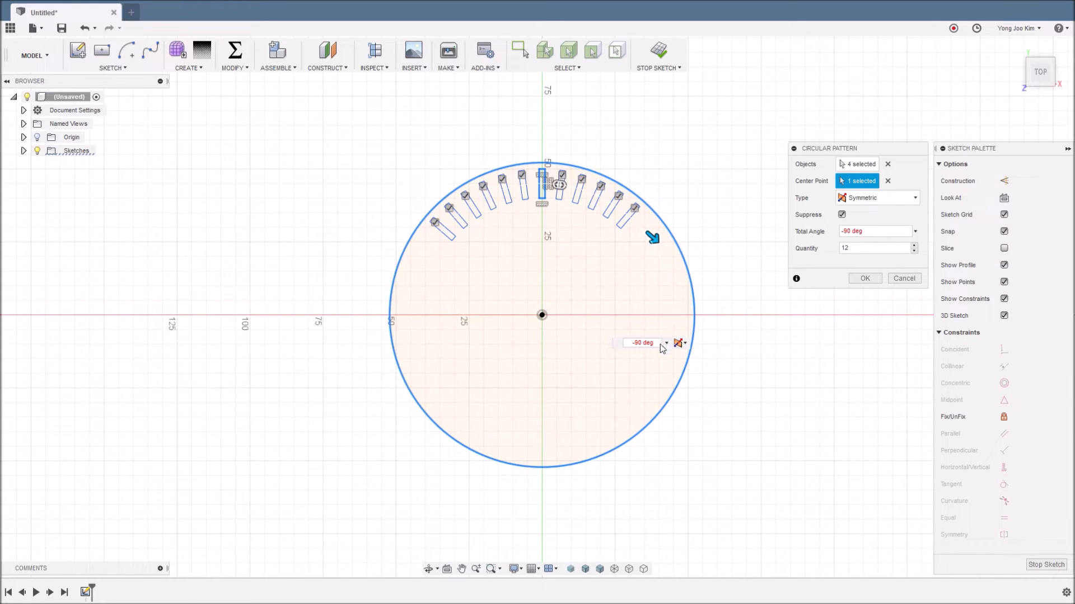
left_click(868, 233)
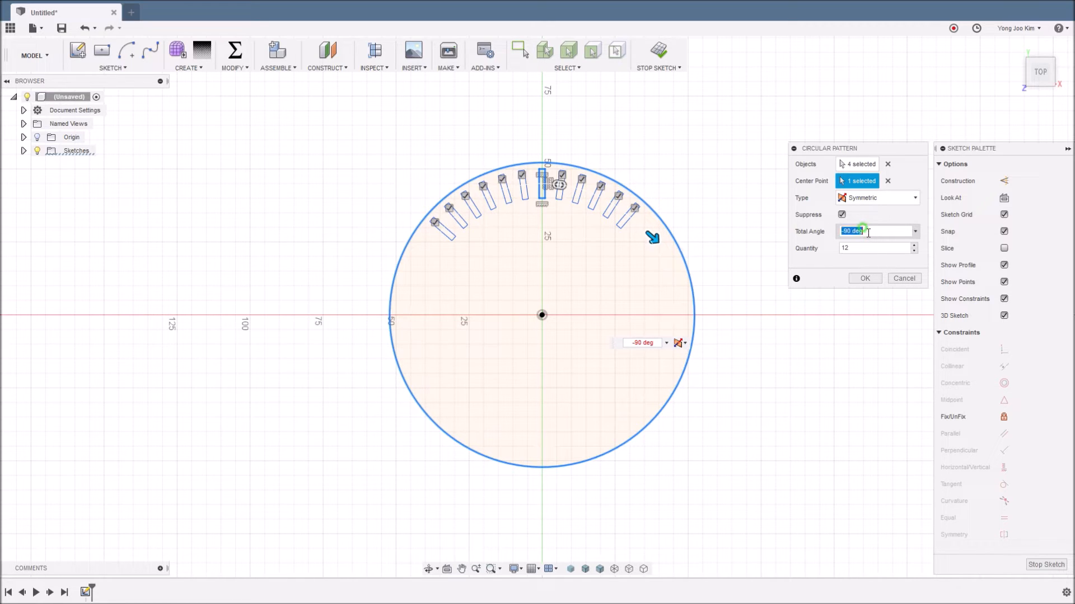
type("90")
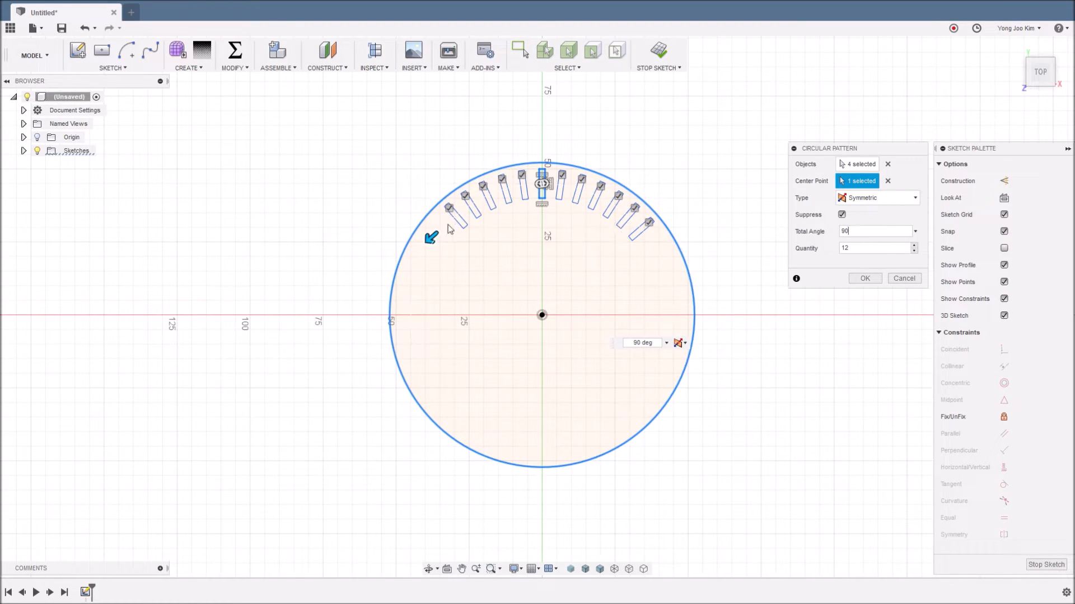
- Widen the symmetric pattern to a total angle of 180 deg and set the quantity to 13
left_click_drag(431, 237, 414, 393)
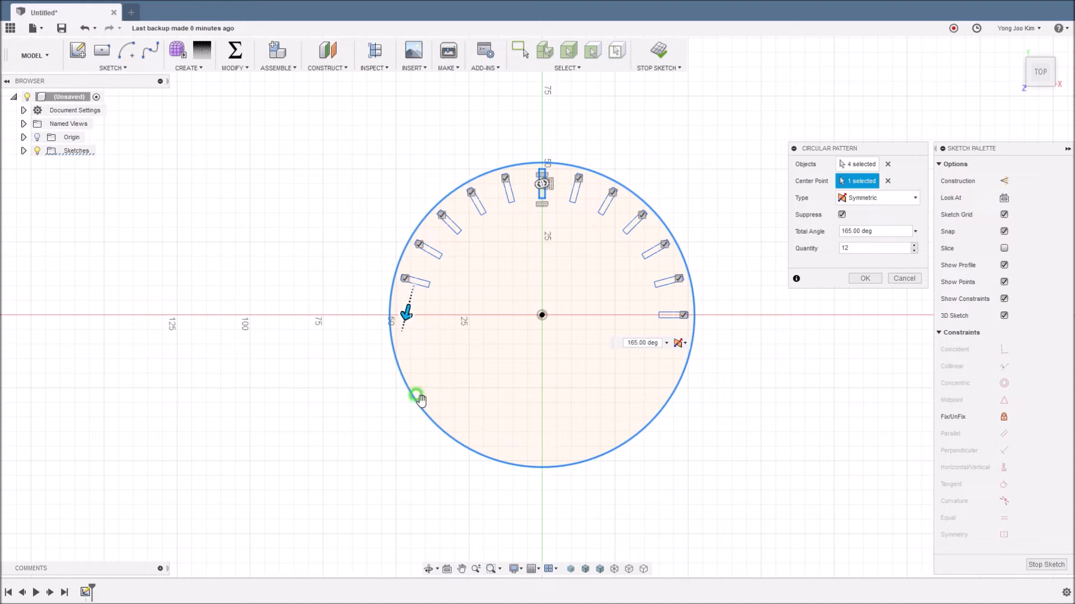
left_click_drag(881, 231, 815, 237)
type("180")
key("Return")
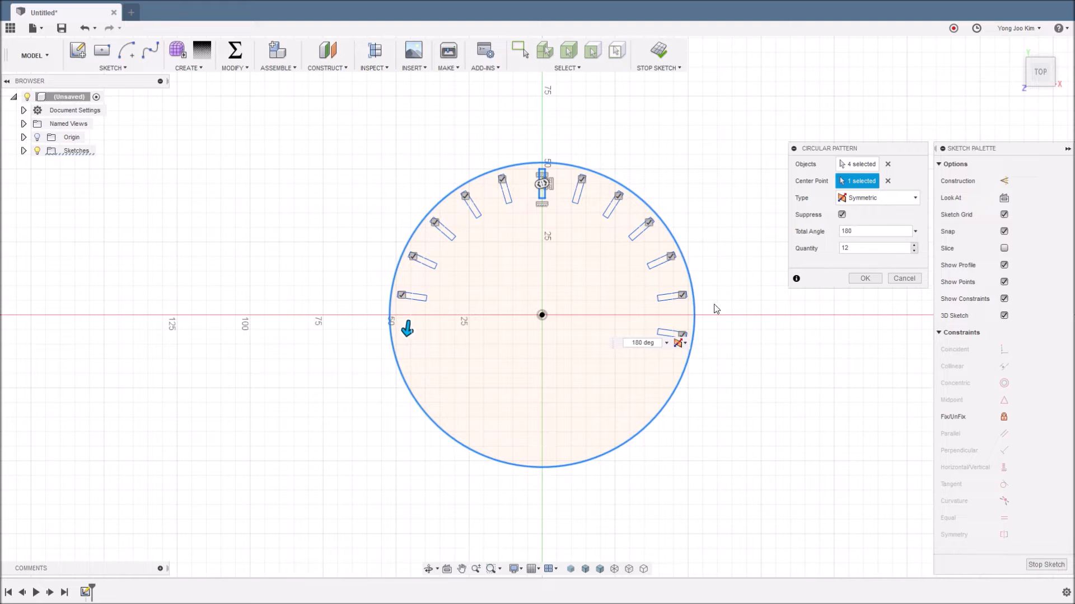
double_click(850, 247)
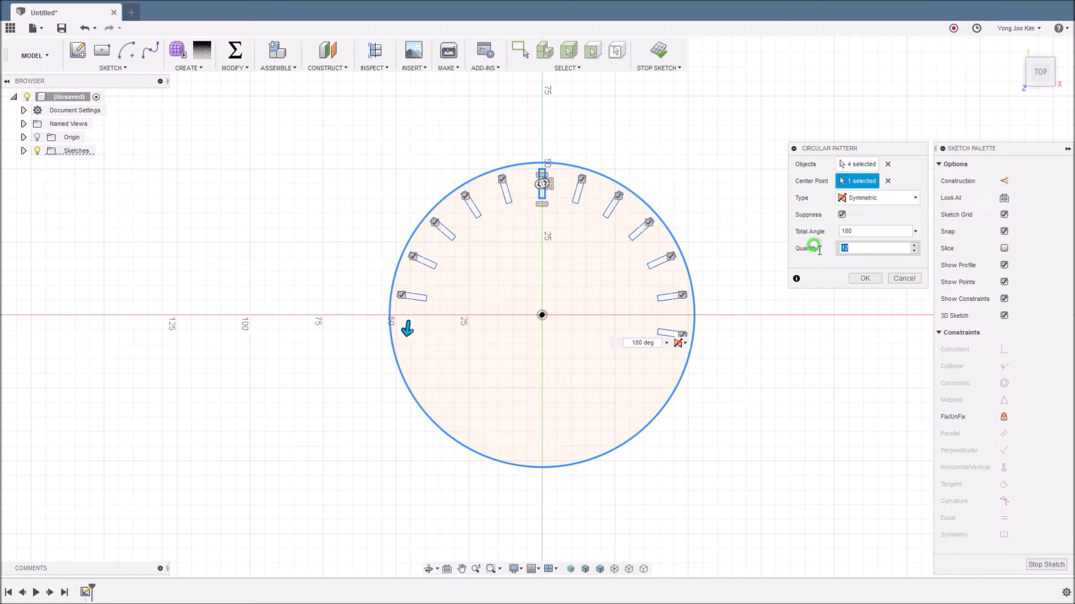
type("13")
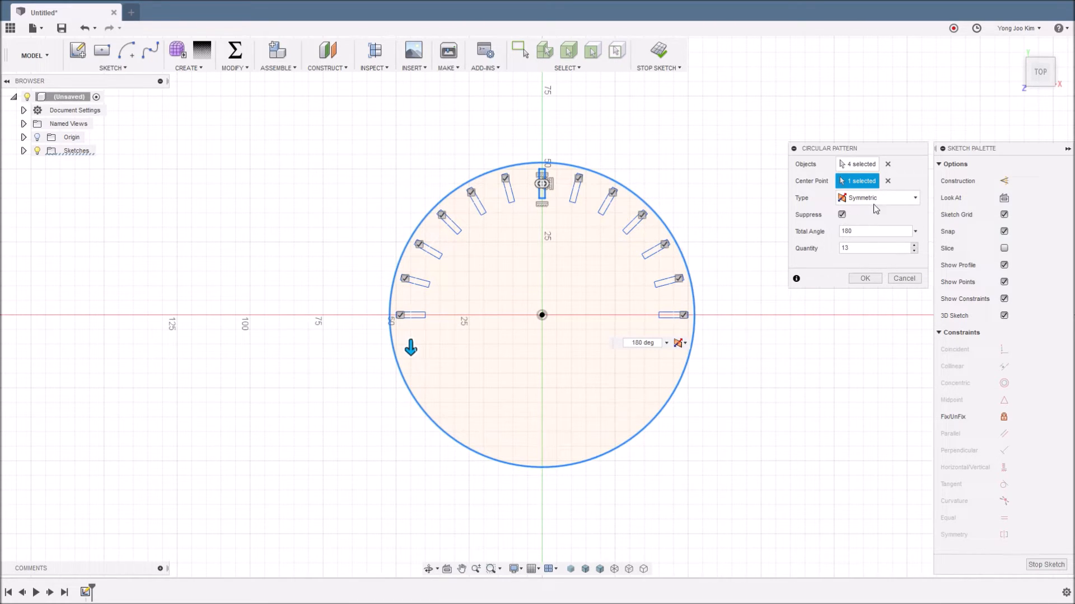
- Finish the circular pattern with type Full and quantity 12, and pick its pattern constraint symbol at the circle's centre
left_click(912, 198)
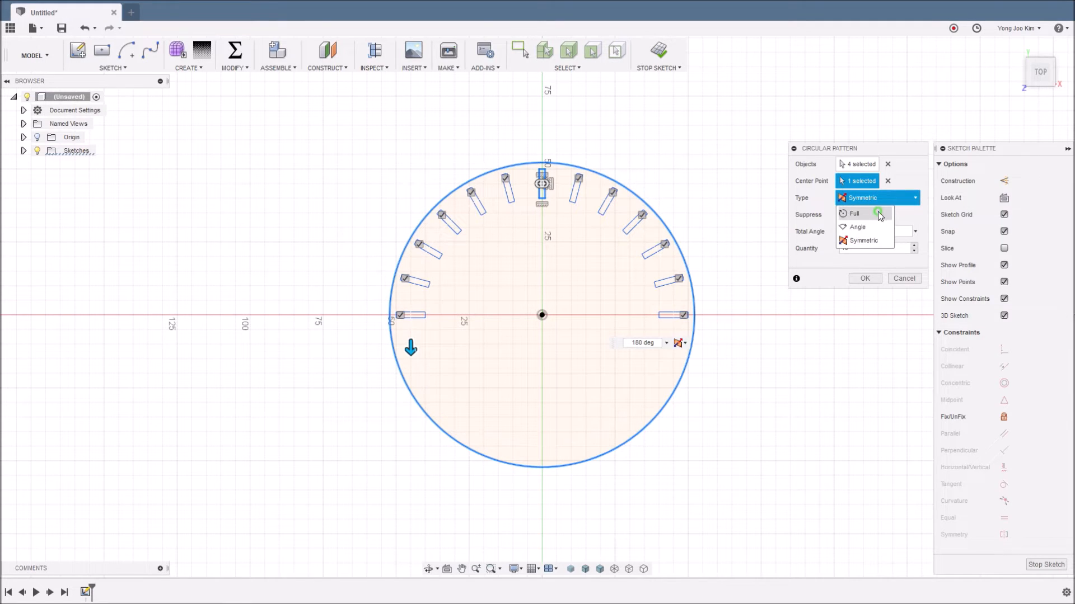
left_click(877, 211)
double_click(865, 232)
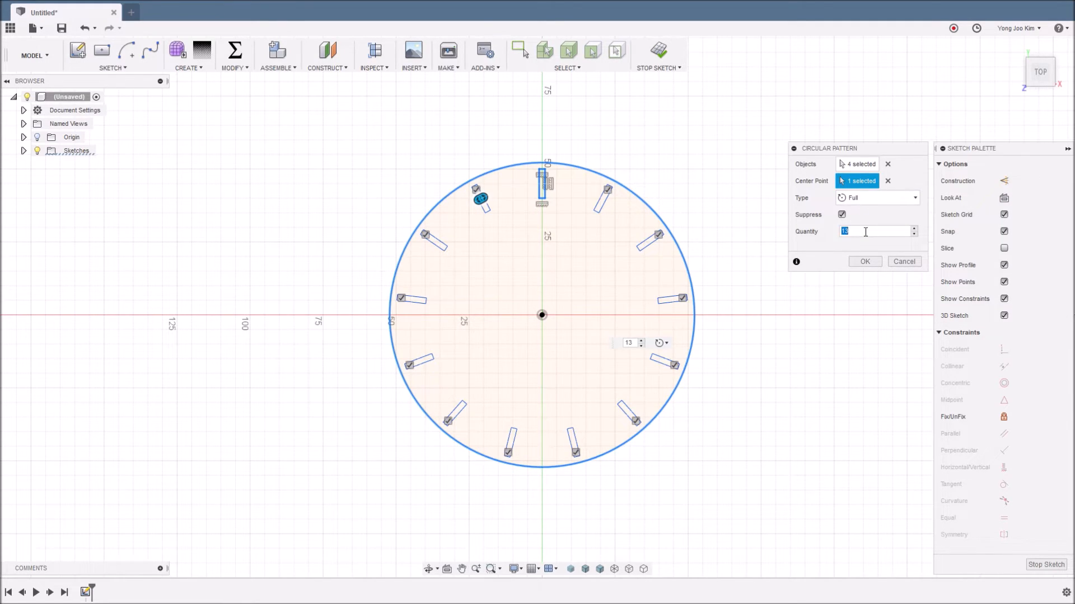
type("12")
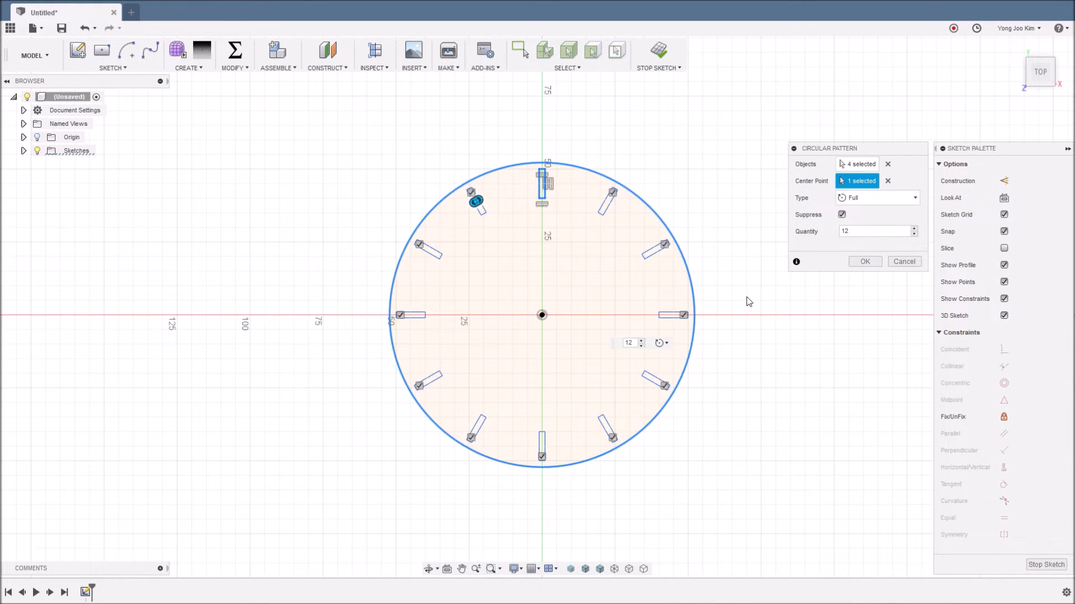
left_click(865, 262)
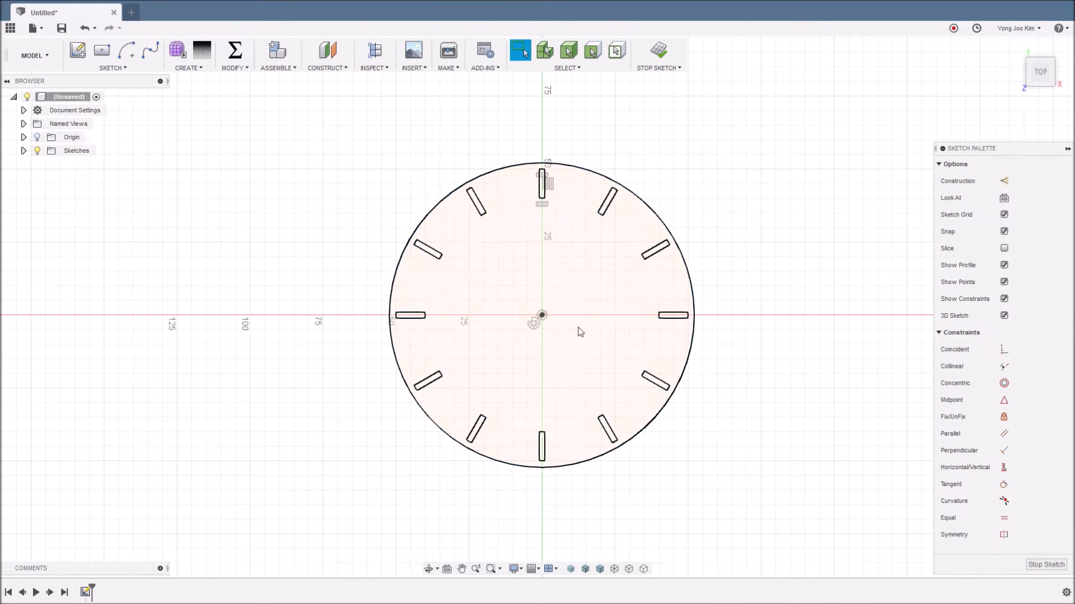
left_click(536, 326)
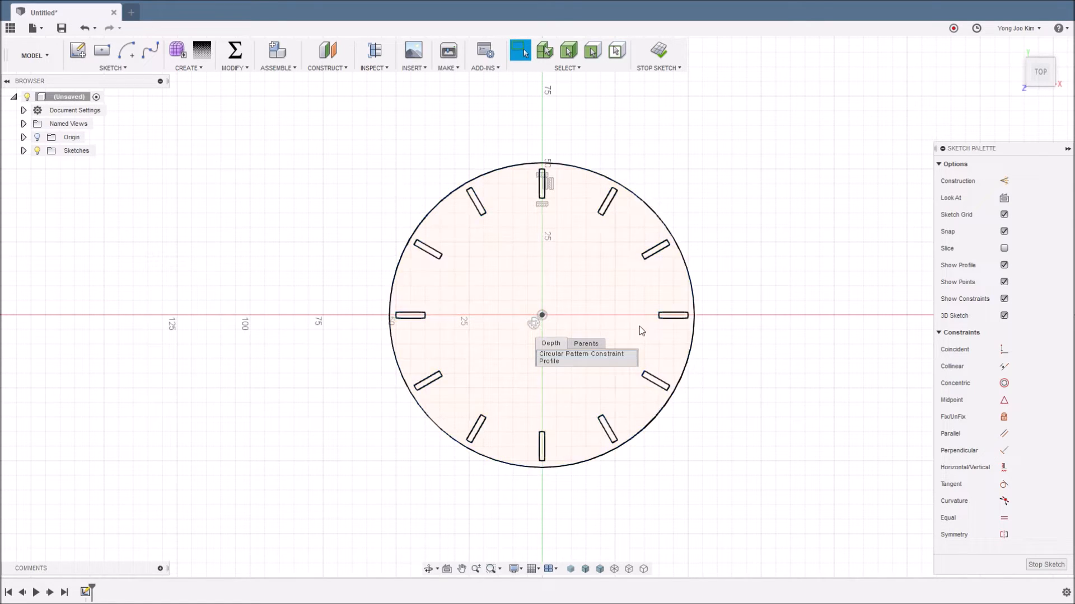
- Widen all rectangles of the circular pattern by moving the right side of the bottom instance outward
left_click(606, 355)
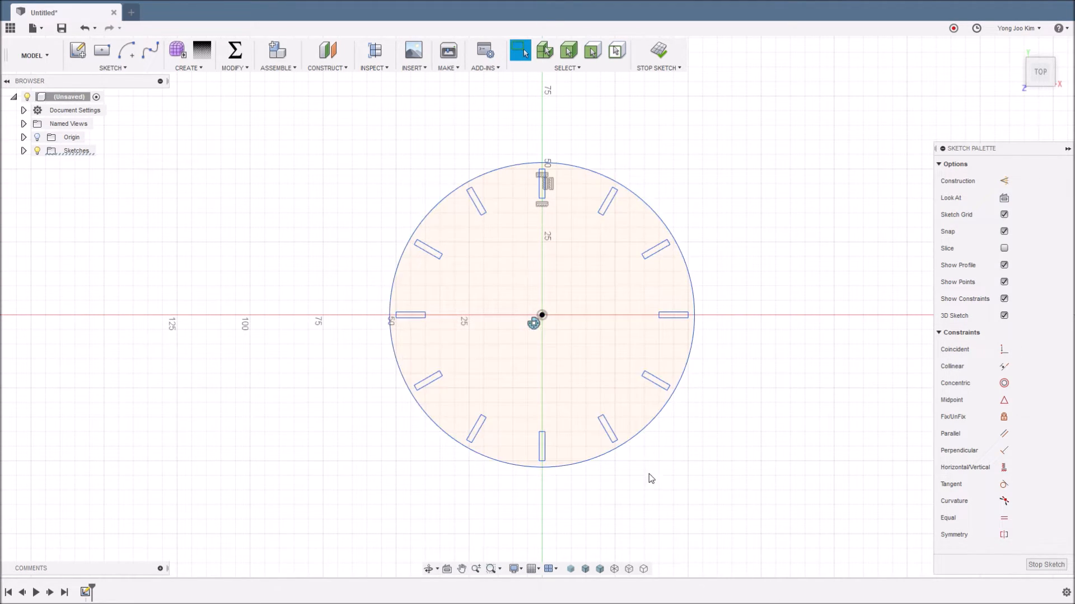
left_click_drag(547, 442, 580, 446)
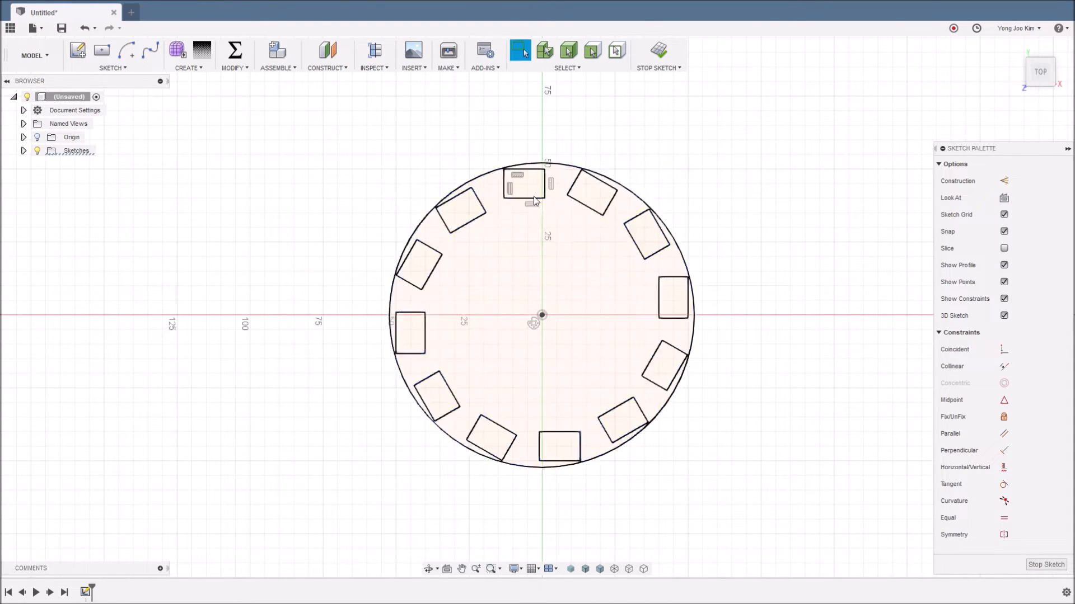
left_click(646, 457)
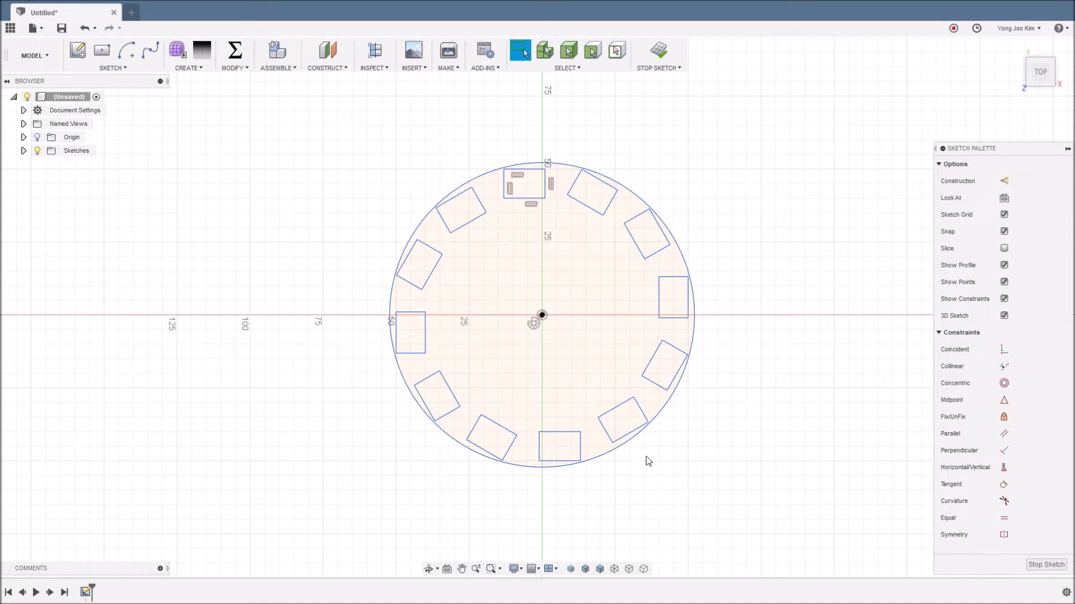
- Delete the right side of the bottom pattern instance and move its remaining lines up toward the circle's centre
left_click(580, 446)
key("Delete")
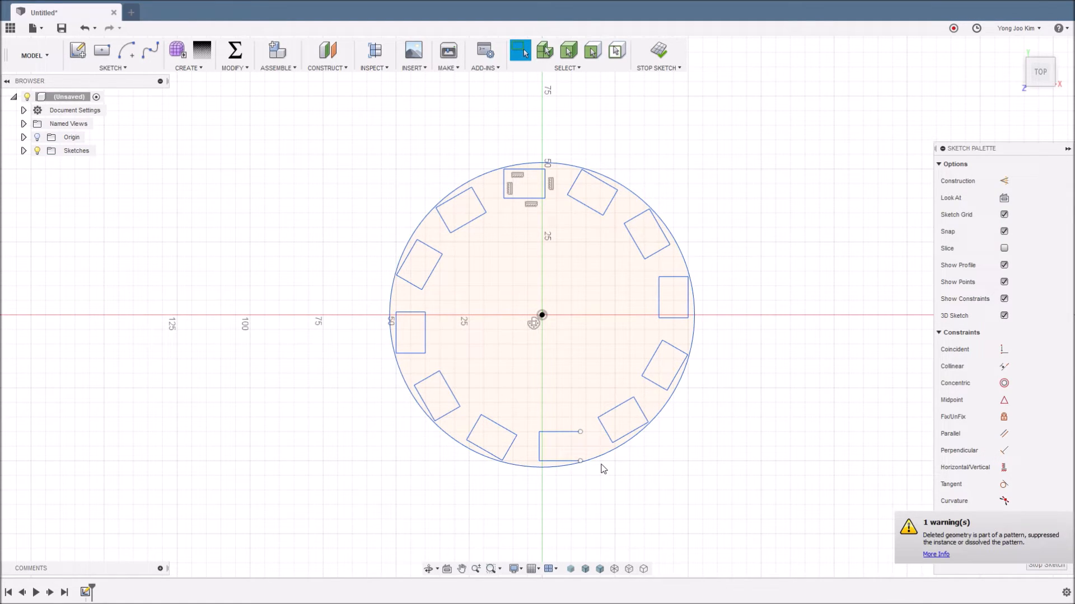
left_click(557, 432)
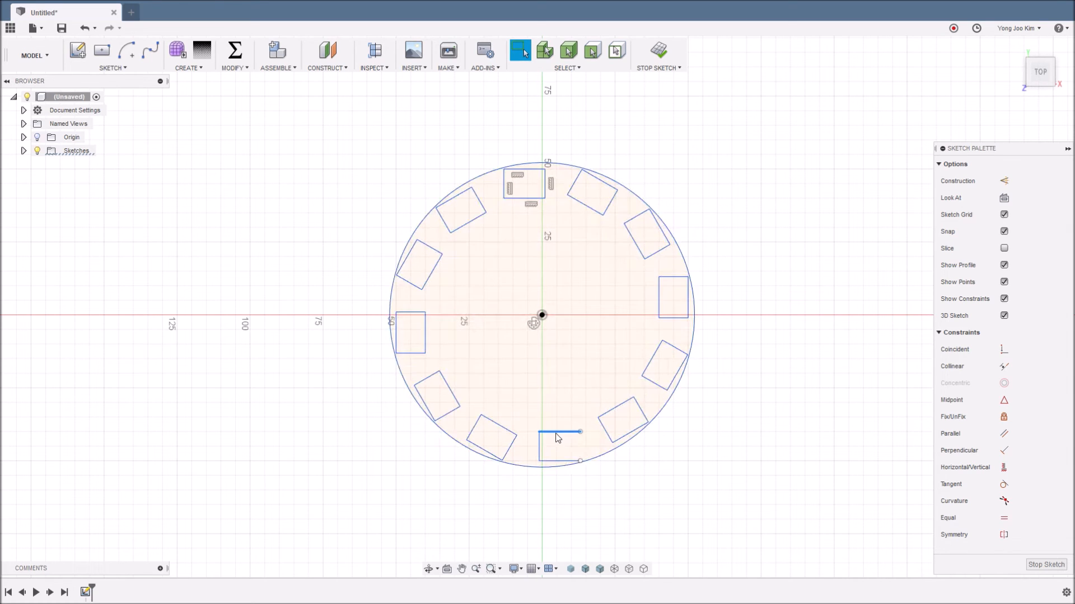
left_click_drag(554, 432, 531, 417)
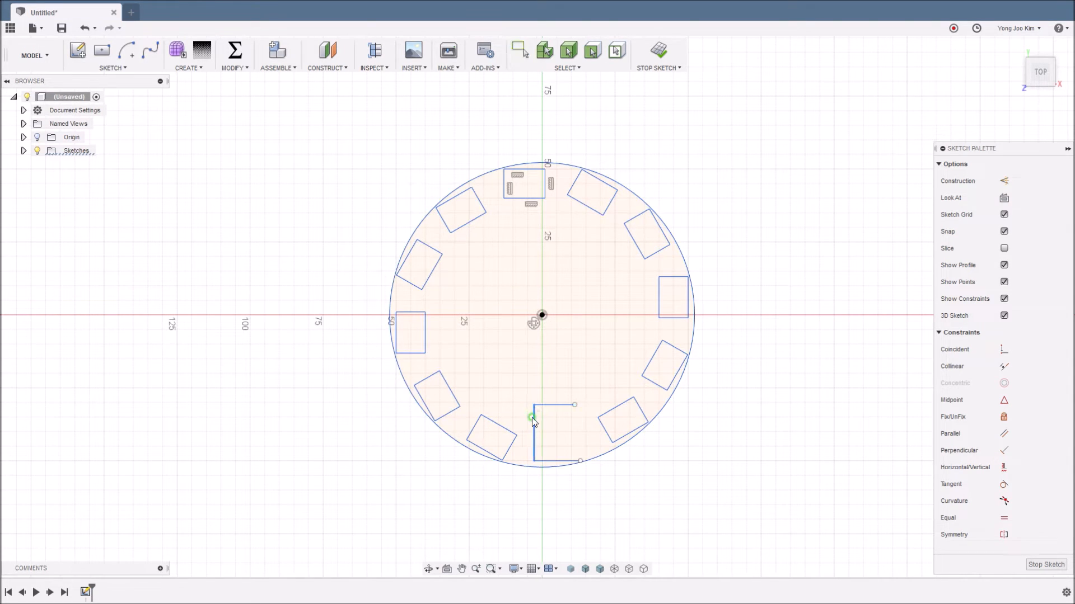
left_click(707, 409)
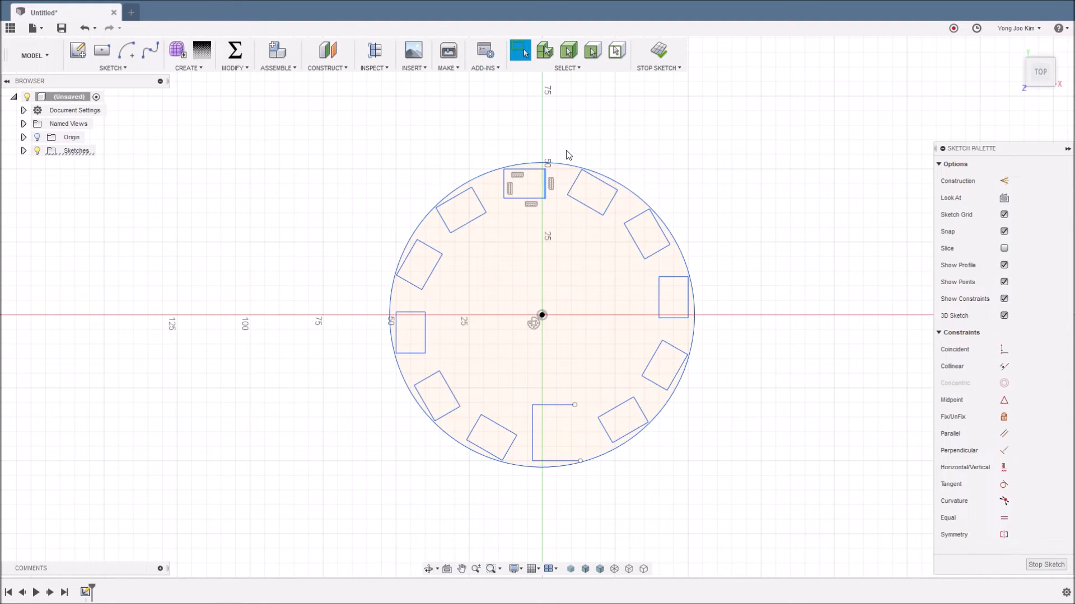
- Delete the right side of the original top rectangle and move the inner edges of four rectangles individually toward the centre
key("Delete")
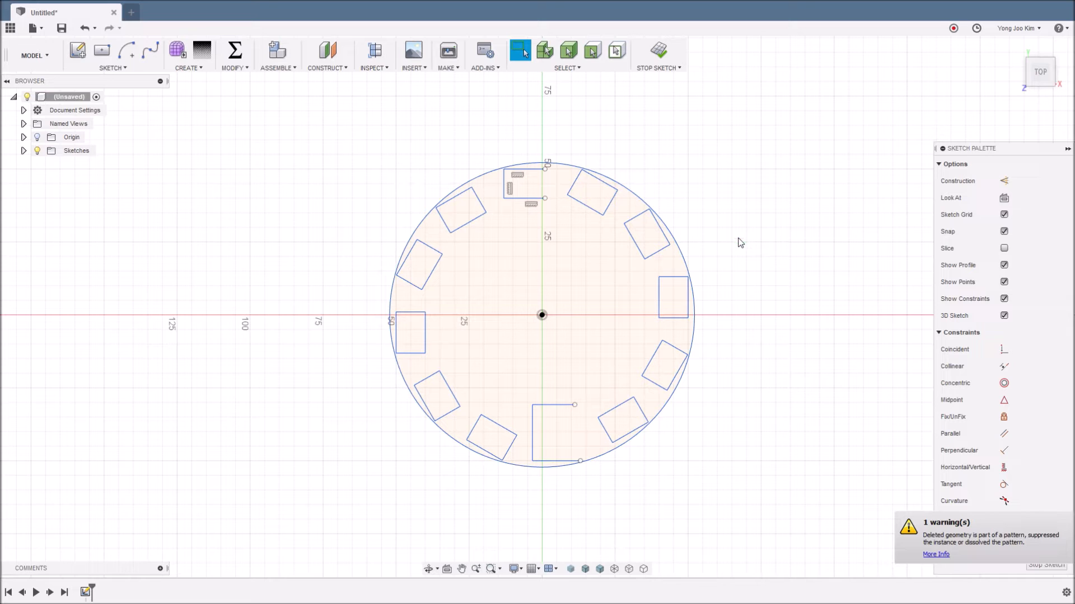
left_click_drag(529, 199, 529, 229)
left_click_drag(441, 261, 452, 280)
left_click_drag(451, 387, 462, 380)
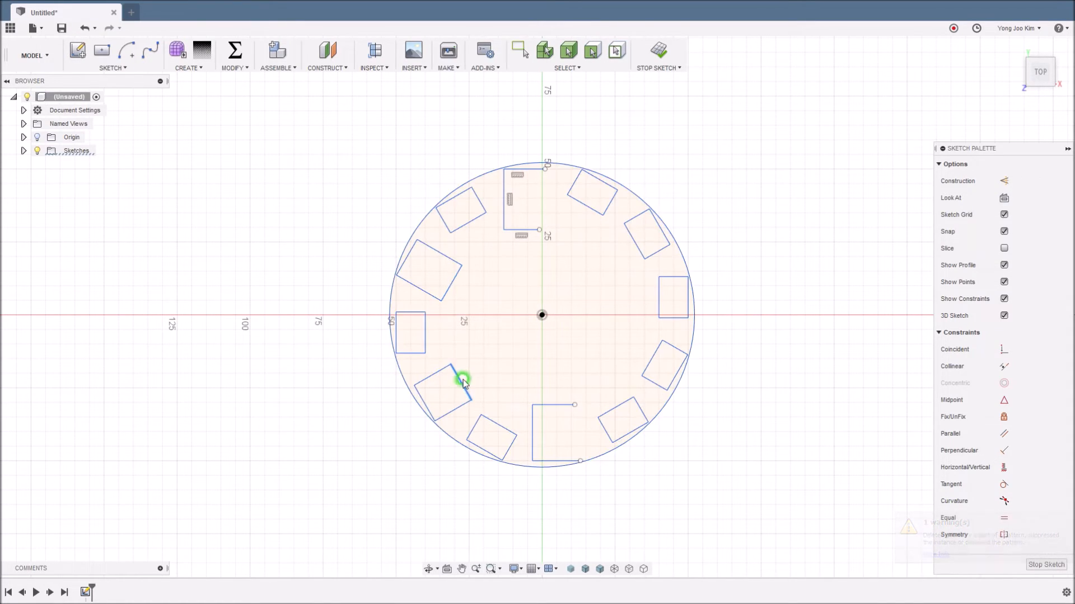
left_click_drag(650, 359, 634, 349)
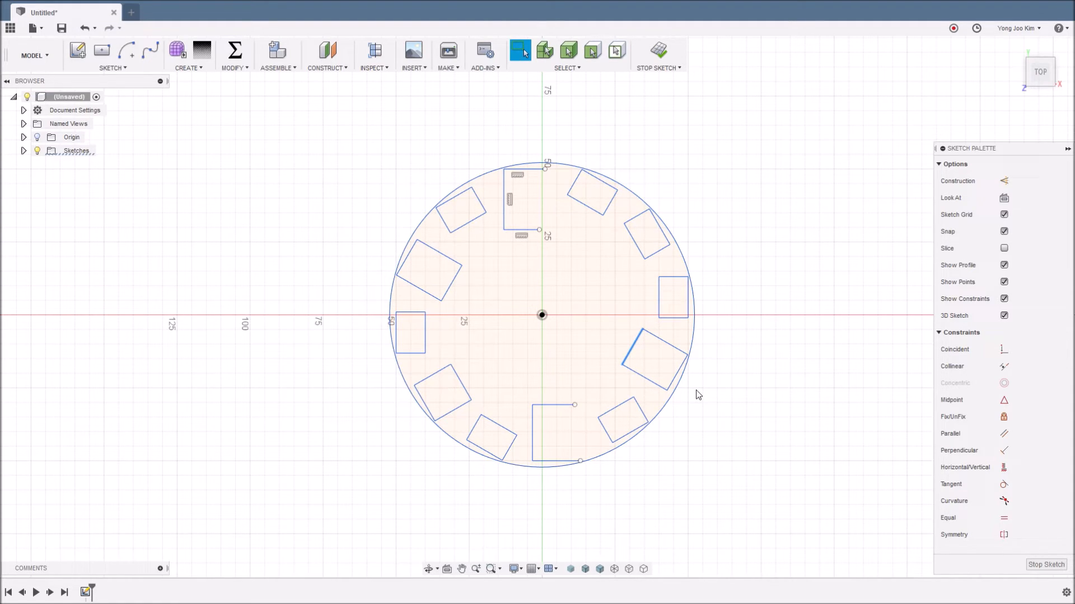
- Undo the edge moves and deletions, and open the restored circular pattern for editing from its constraint symbol
key("Escape")
key("ctrl+z")
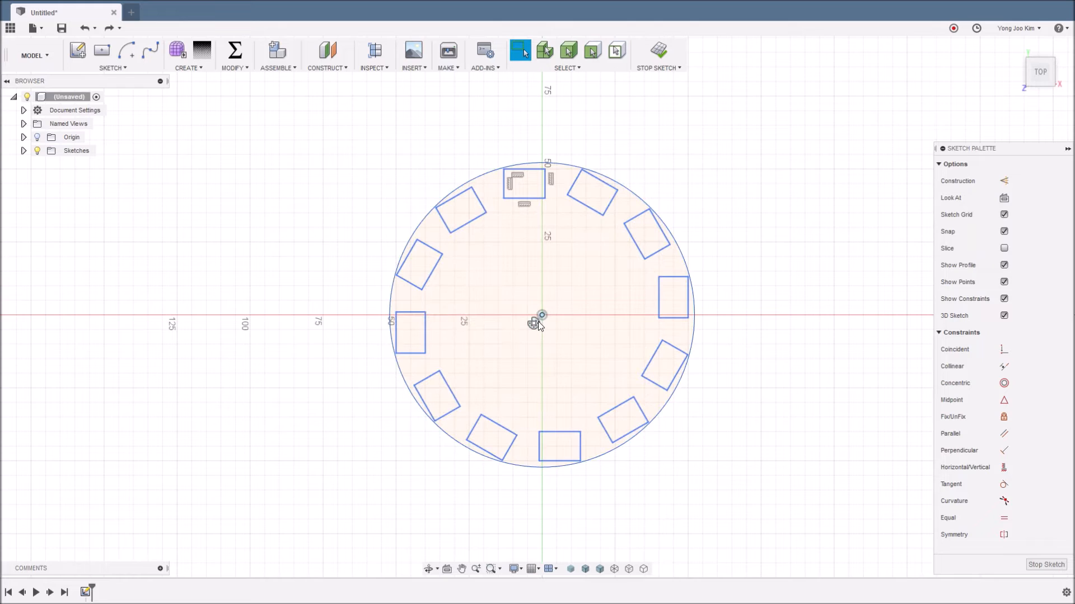
right_click(536, 322)
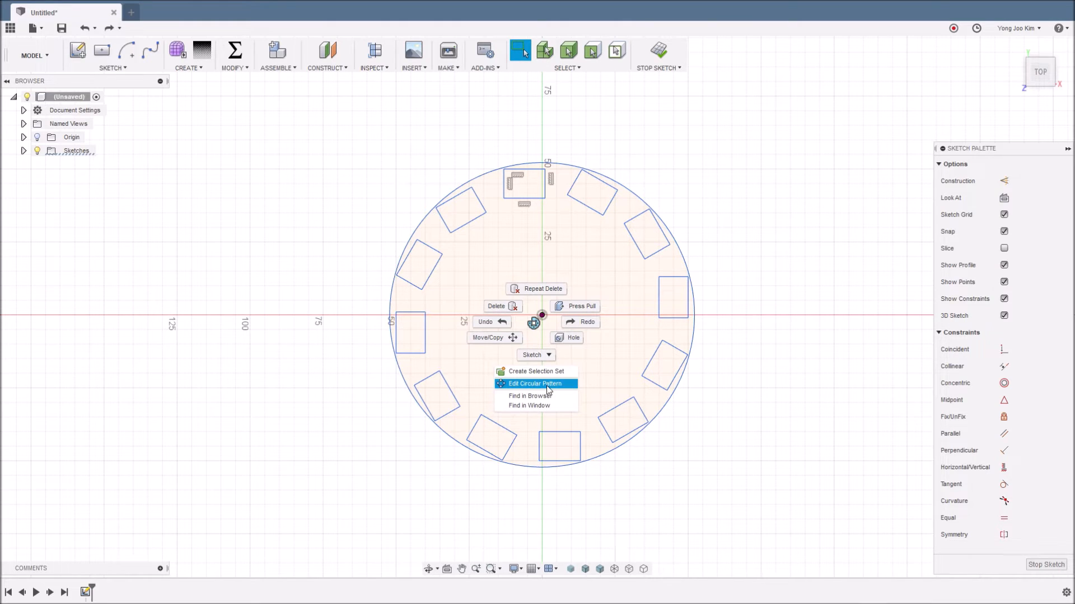
left_click(560, 386)
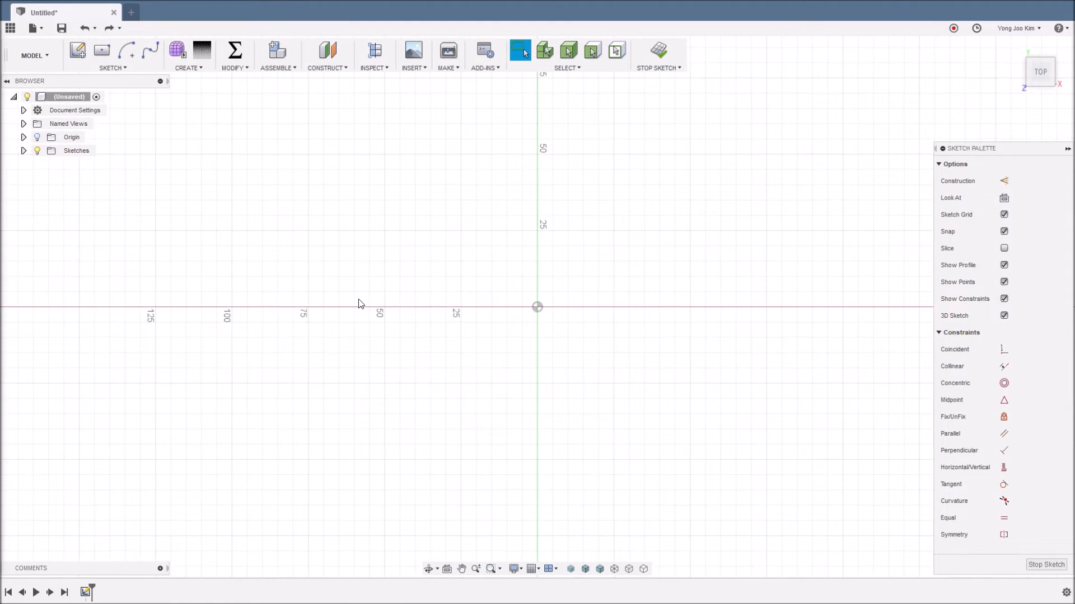
- Sketch a small two-point rectangle across the horizontal axis, to the left of the origin
left_click(110, 67)
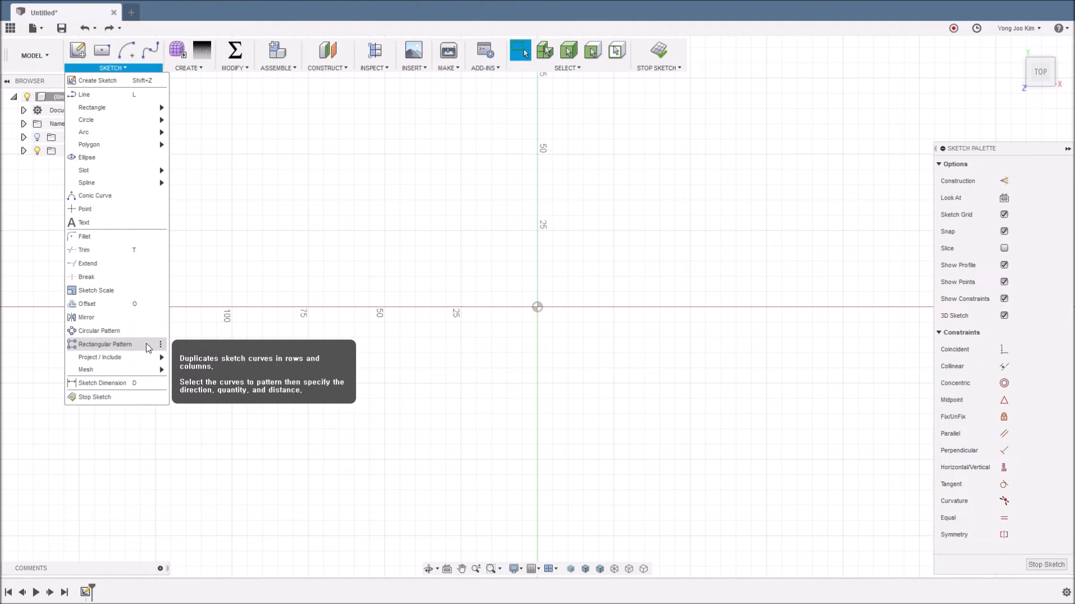
mouse_move(146, 110)
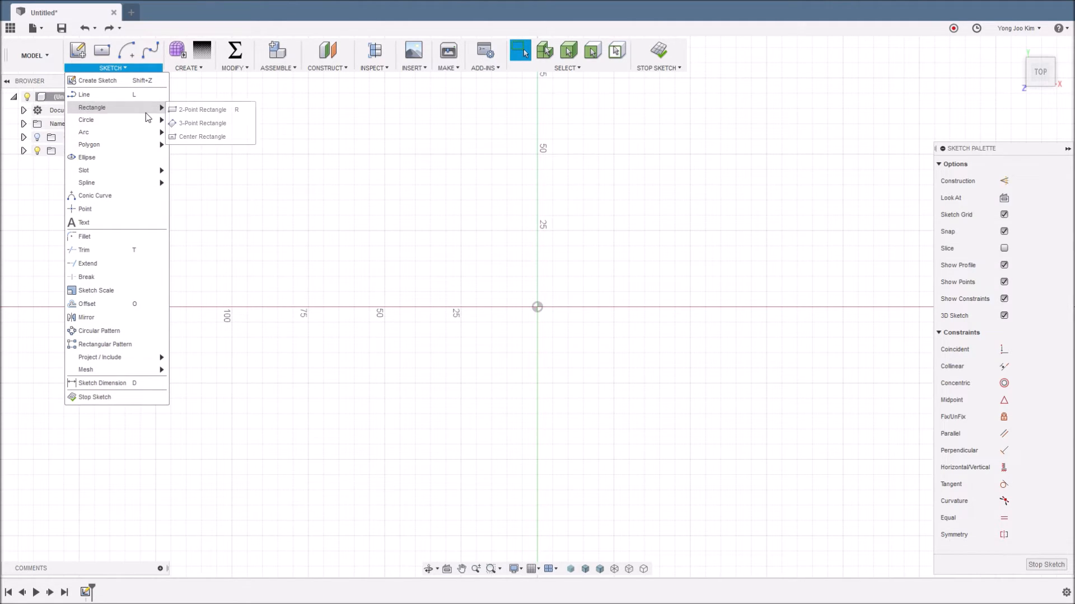
left_click(211, 110)
left_click(331, 290)
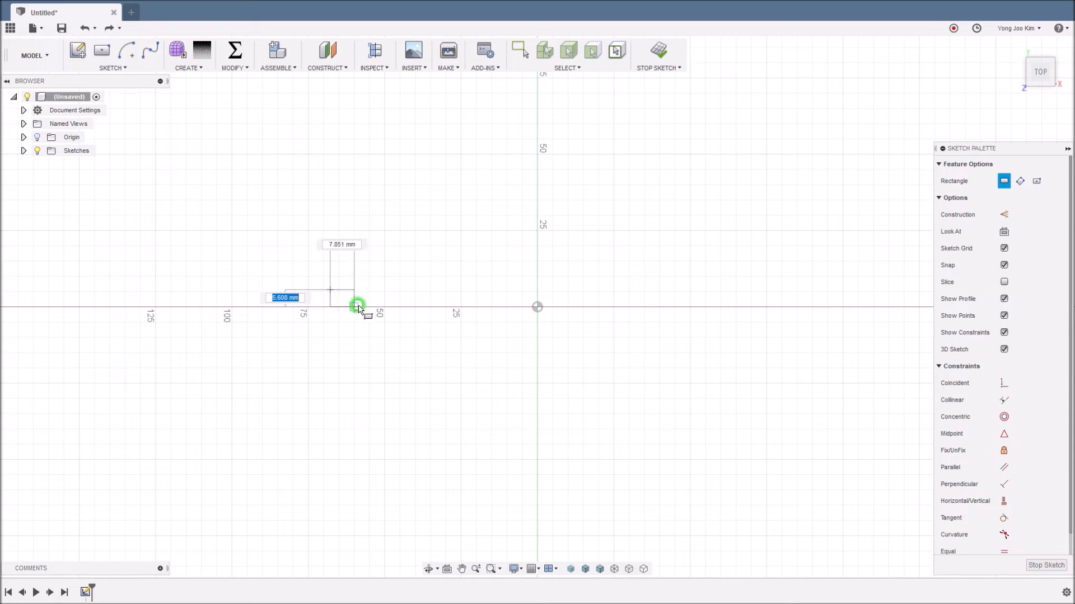
left_click(381, 317)
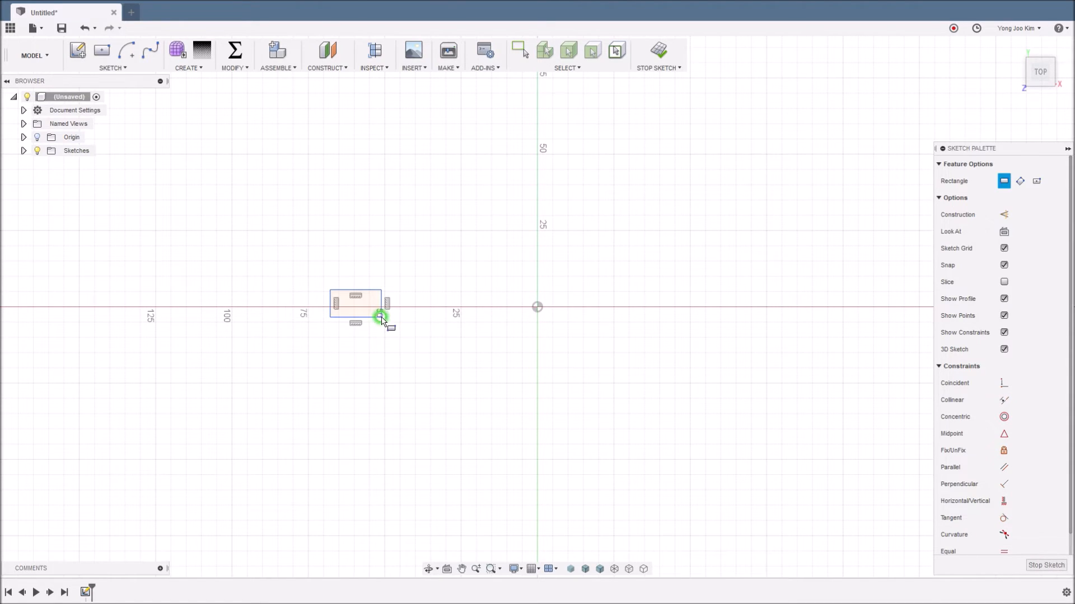
- Start a rectangular pattern of the rectangle's four lines with extents of 80 mm to the right and 45 mm upward
left_click(119, 69)
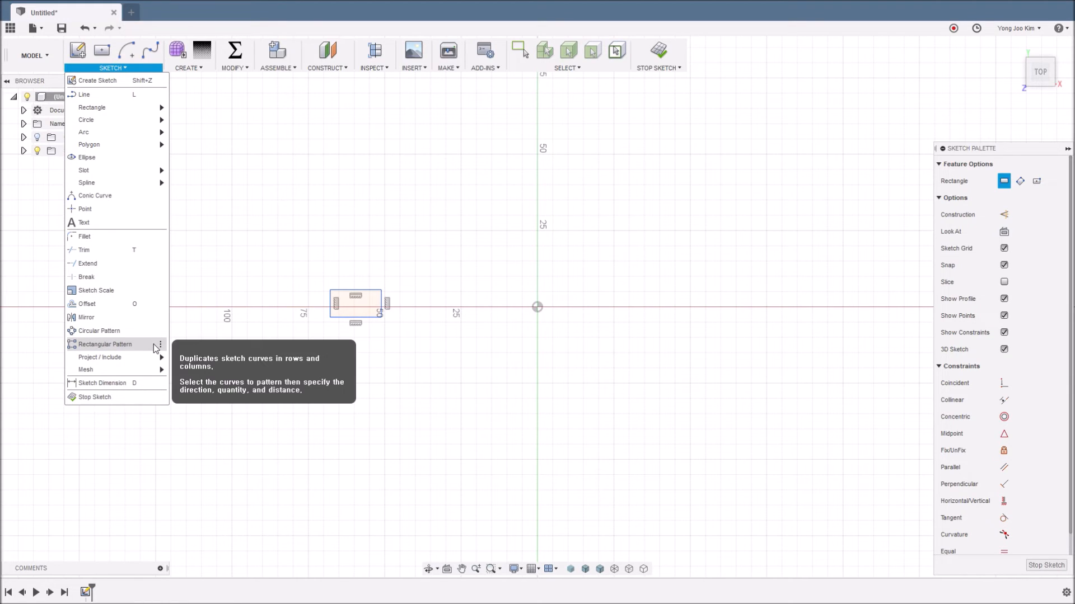
left_click(104, 344)
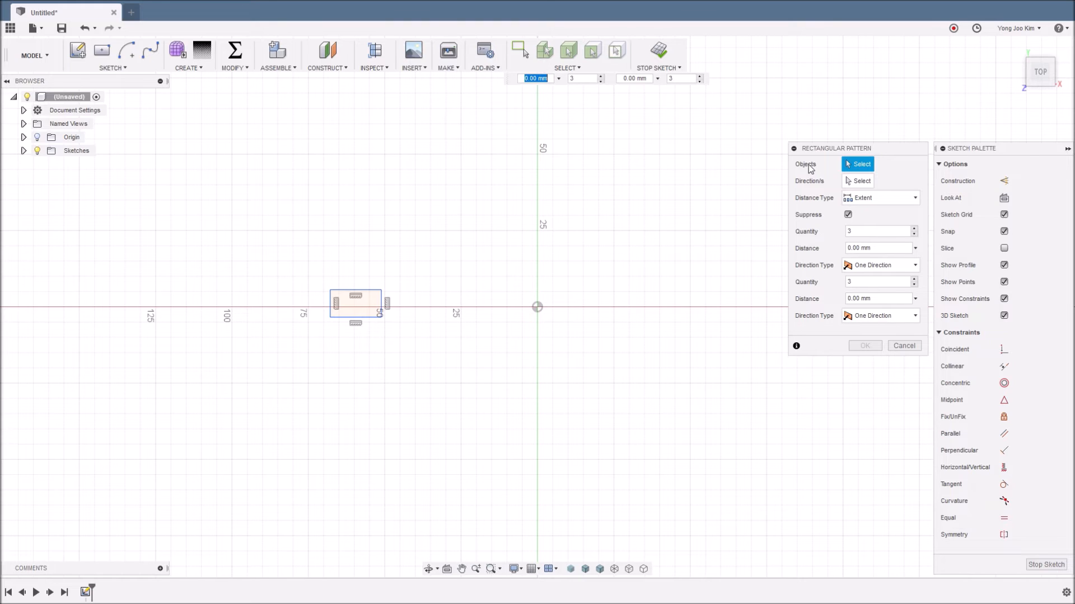
left_click(384, 304)
double_click(384, 301)
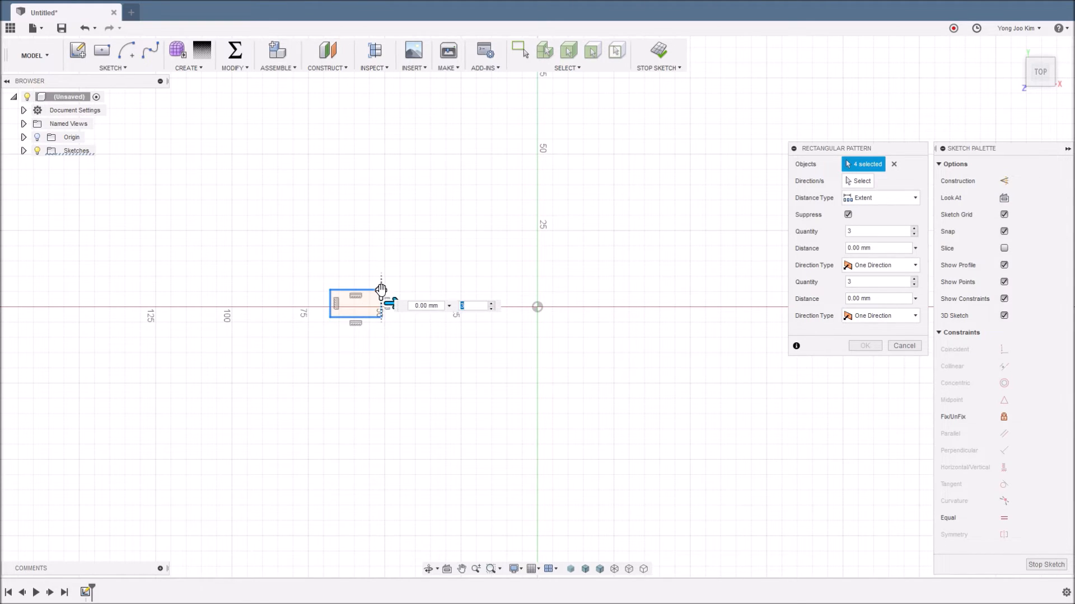
left_click_drag(390, 302, 590, 303)
left_click_drag(380, 289, 374, 150)
left_click_drag(593, 305, 638, 307)
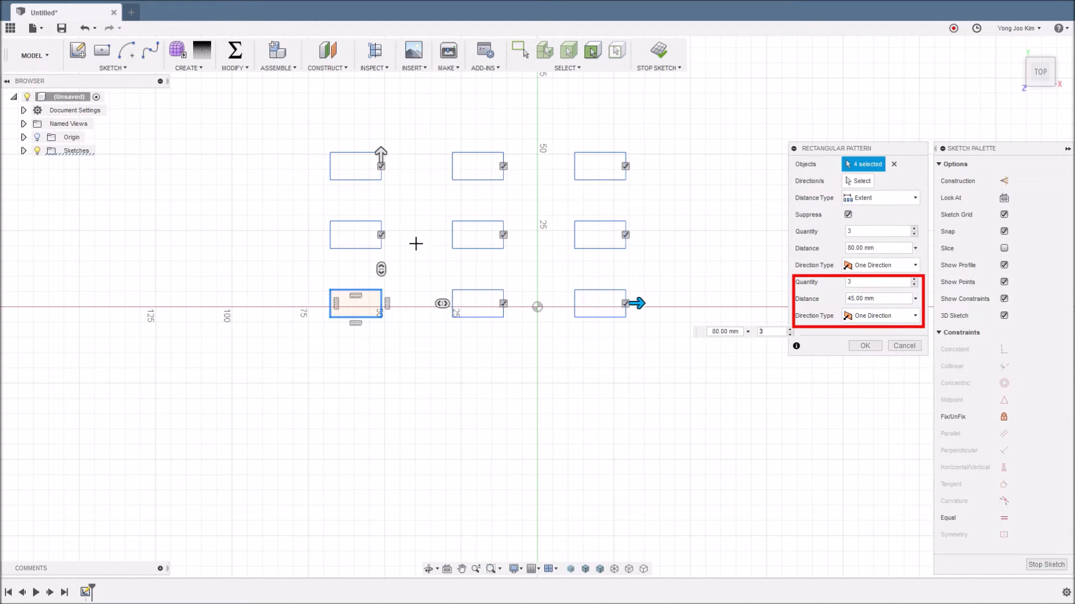
mouse_move(790, 223)
left_mouse_down()
mouse_move(820, 263)
mouse_move(927, 276)
left_mouse_up()
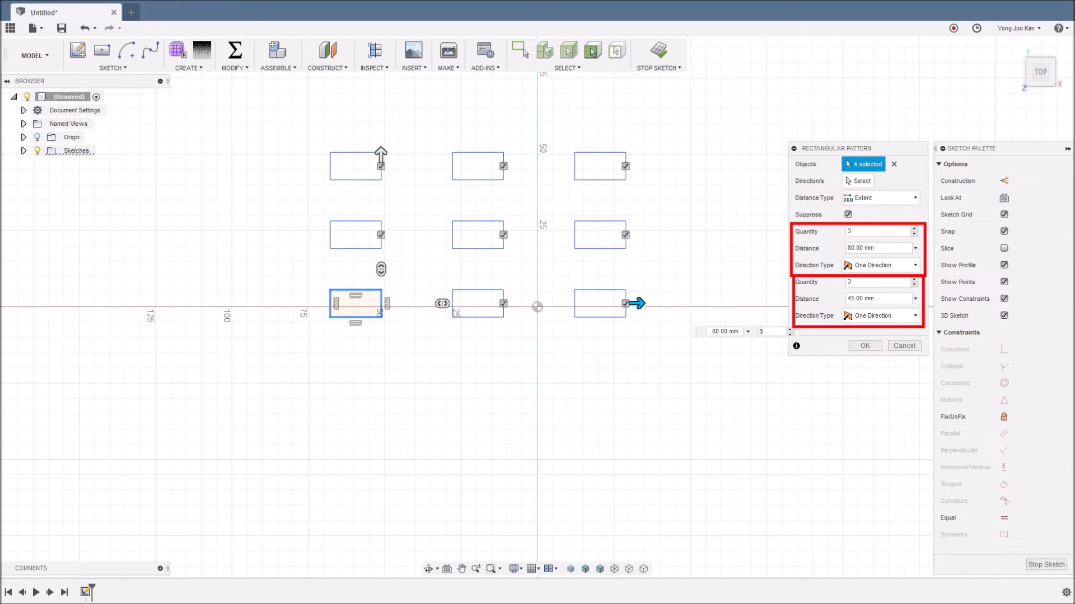
key("Escape")
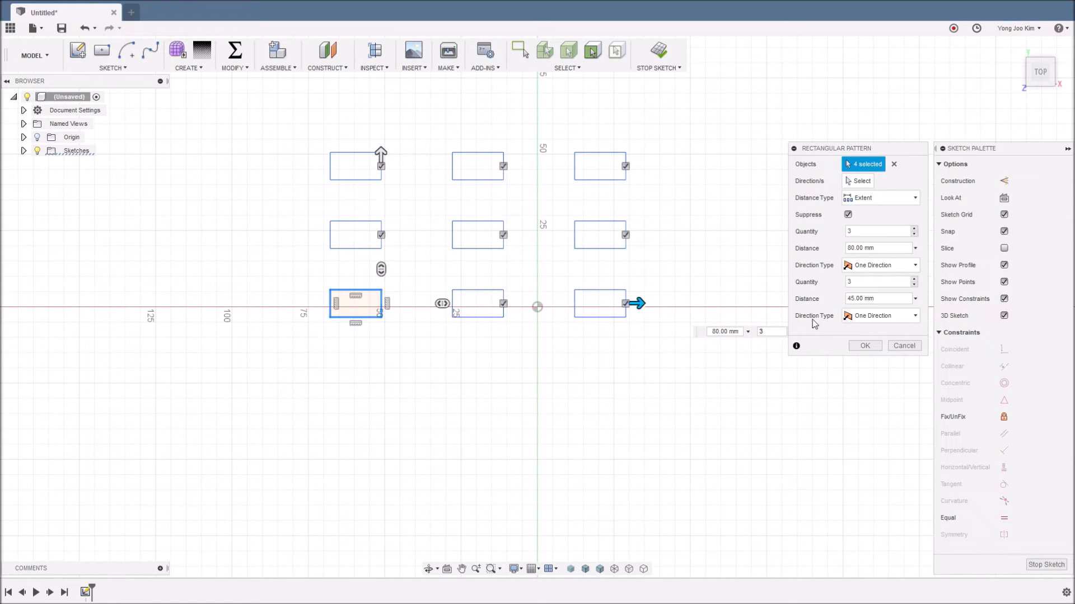
- Make the pattern's vertical direction Symmetric with a distance of 30 mm and a quantity of 5
left_click(914, 316)
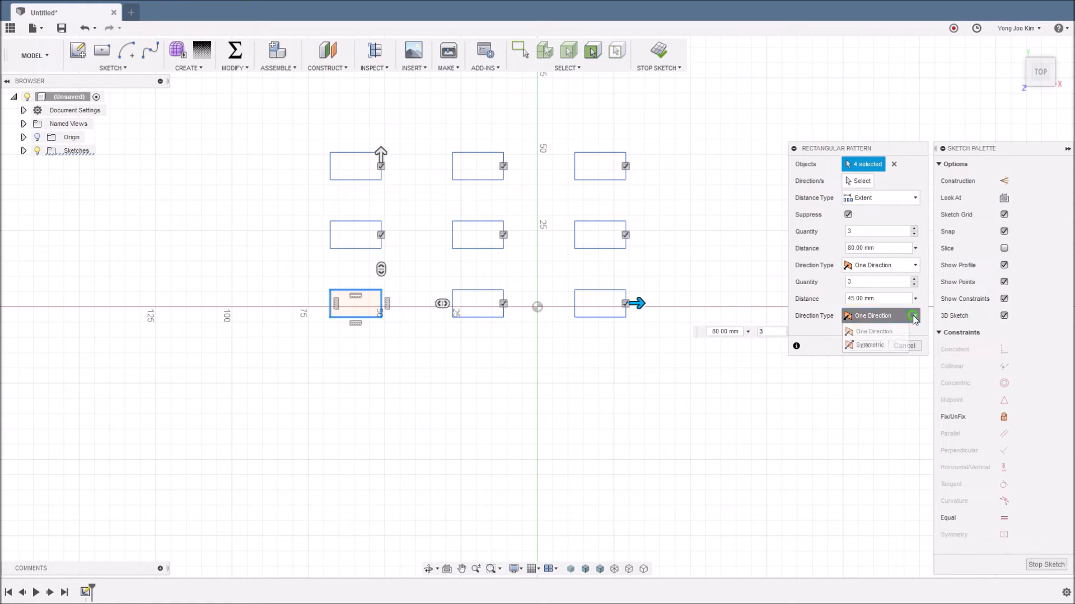
left_click(892, 345)
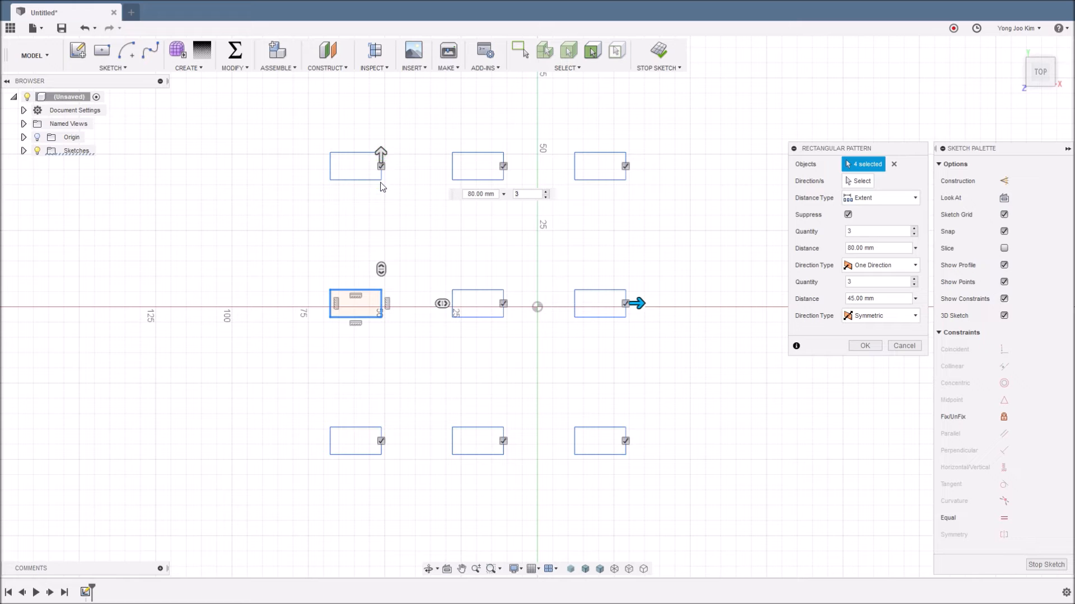
left_click_drag(378, 144, 380, 226)
double_click(848, 298)
type("30")
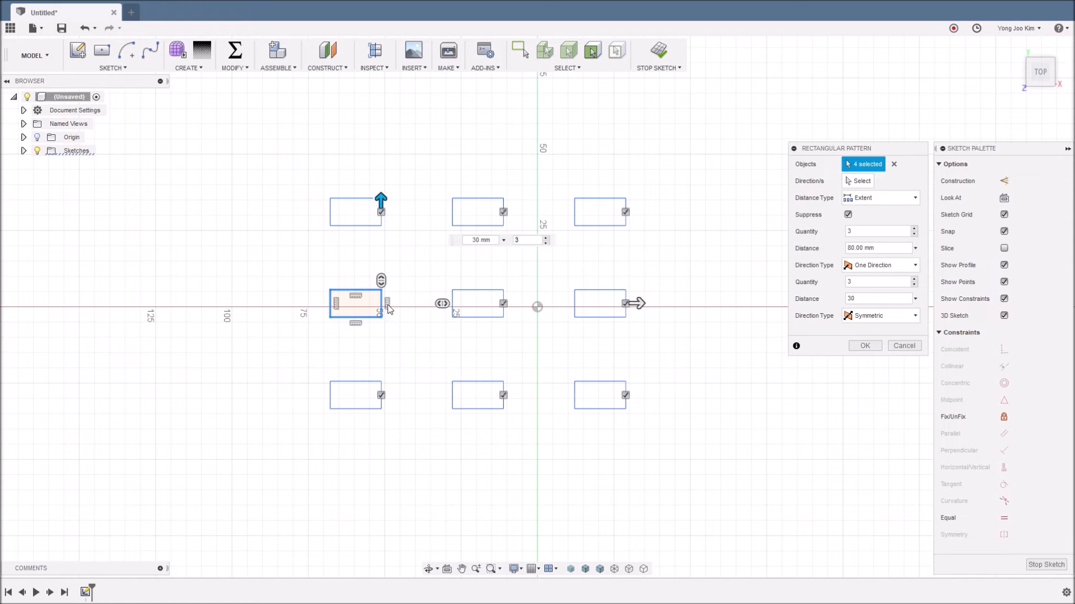
left_click(855, 282)
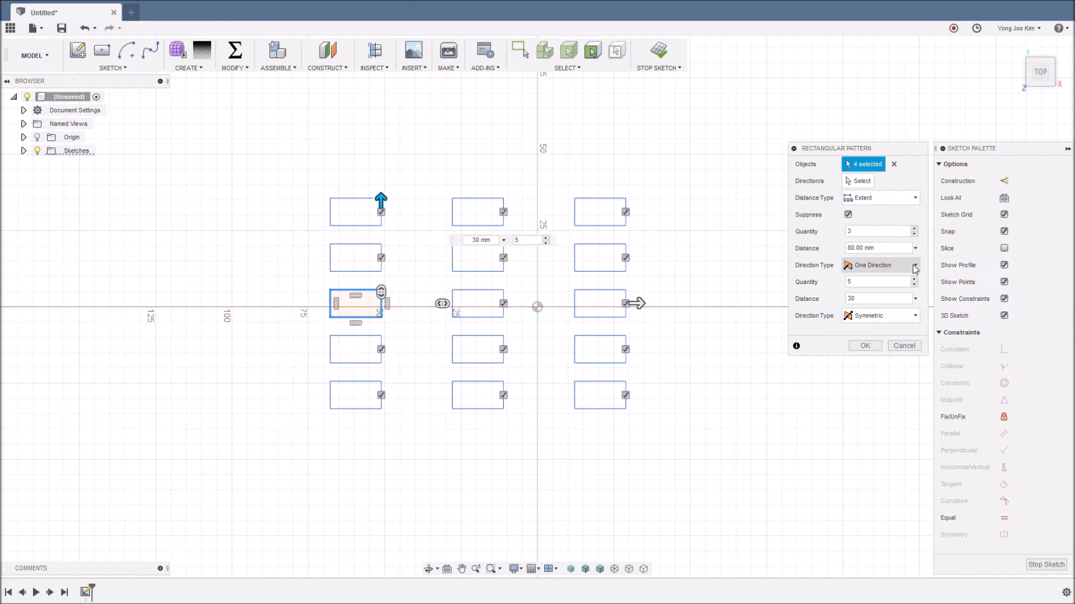
- Try Symmetric as the pattern's horizontal direction type and return it to One Direction
left_click(915, 265)
left_click(884, 290)
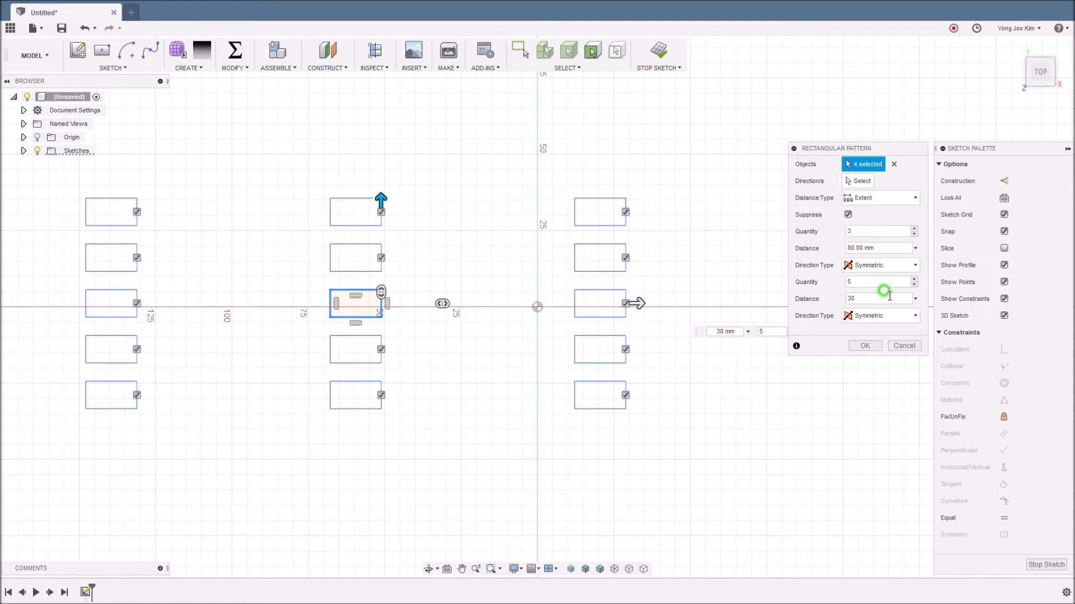
left_click(907, 267)
left_click(902, 280)
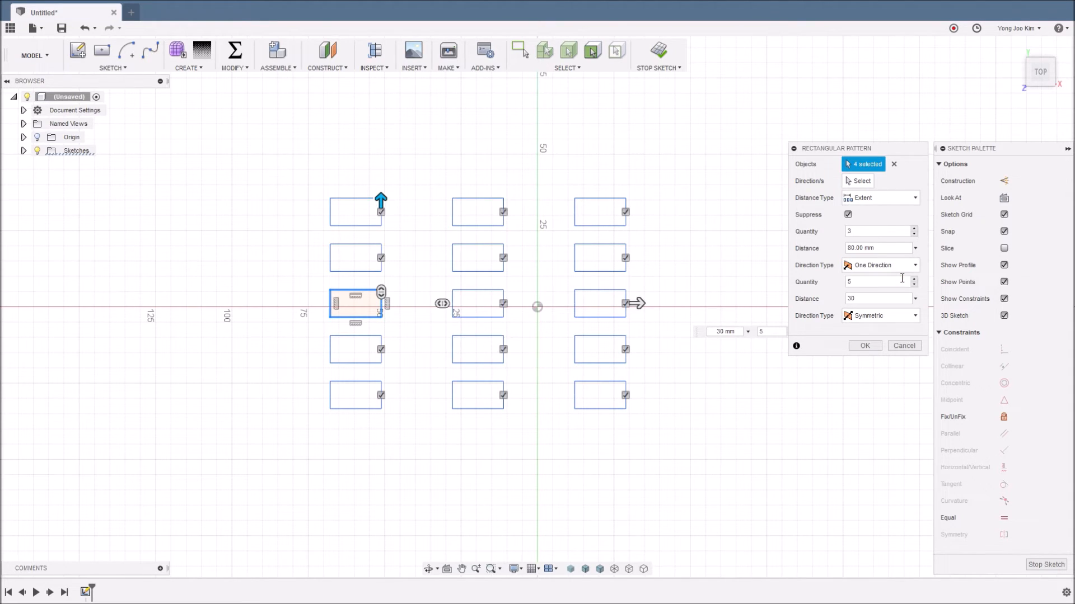
- Set the pattern's horizontal distance to 100 mm and its horizontal quantity to 5
left_click(836, 246)
type("60")
left_click(840, 247)
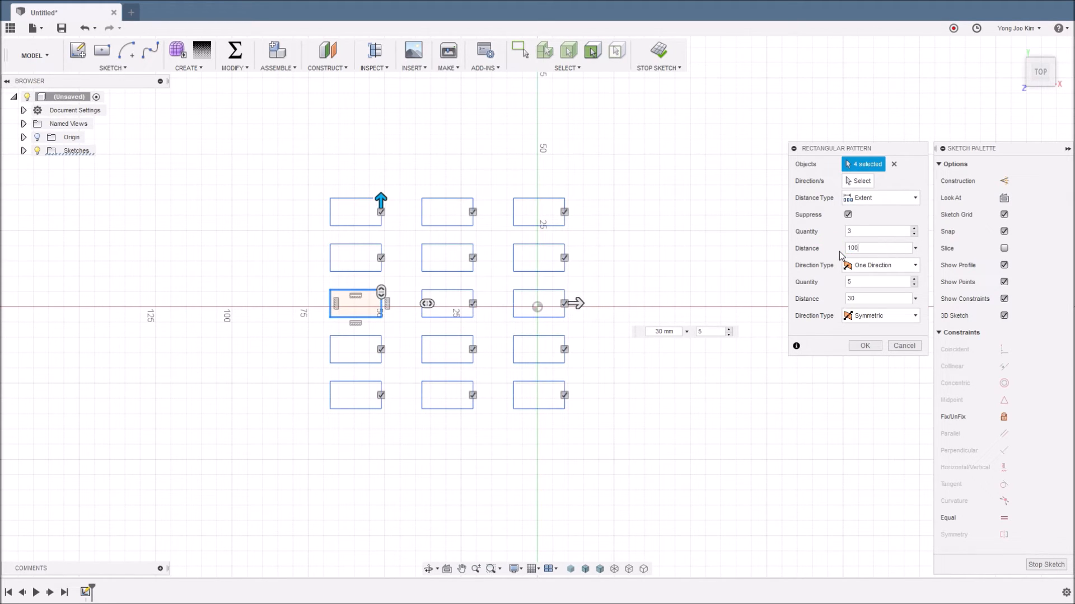
type("100")
left_click(832, 233)
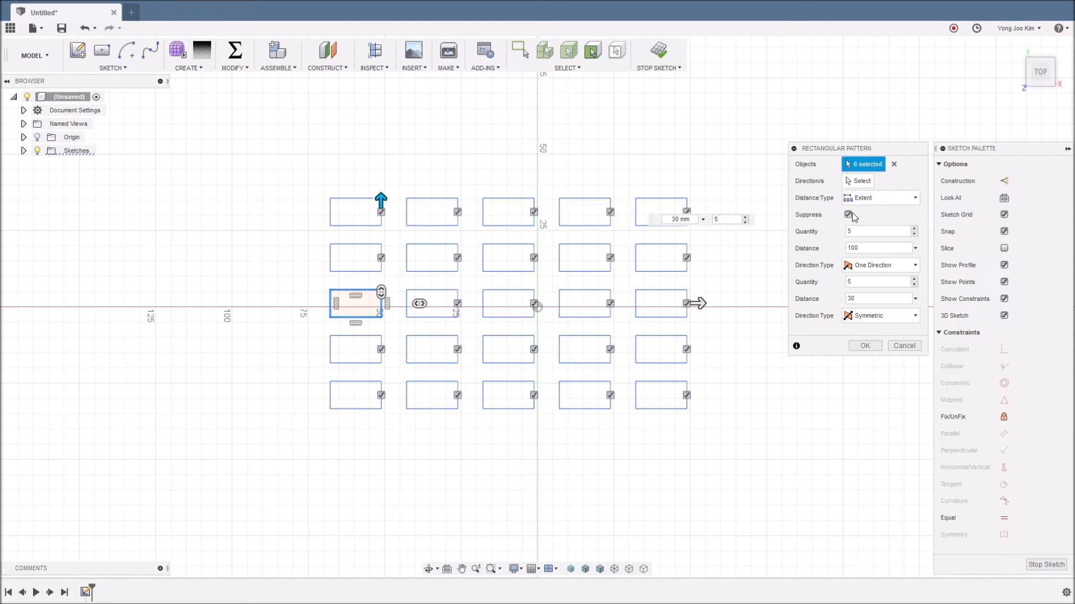
- Suppress the eight instances that surround the central rectangle of the rectangular pattern
left_click(457, 258)
left_click(533, 258)
left_click(610, 258)
left_click(610, 304)
left_click(608, 347)
left_click(533, 349)
left_click(457, 349)
left_click(457, 304)
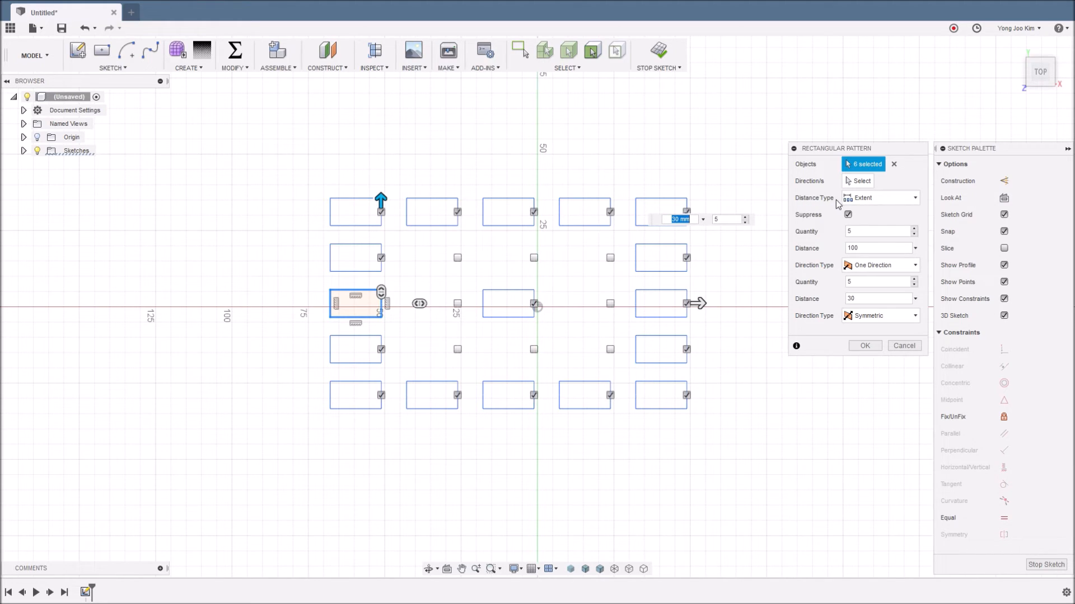
left_click(912, 199)
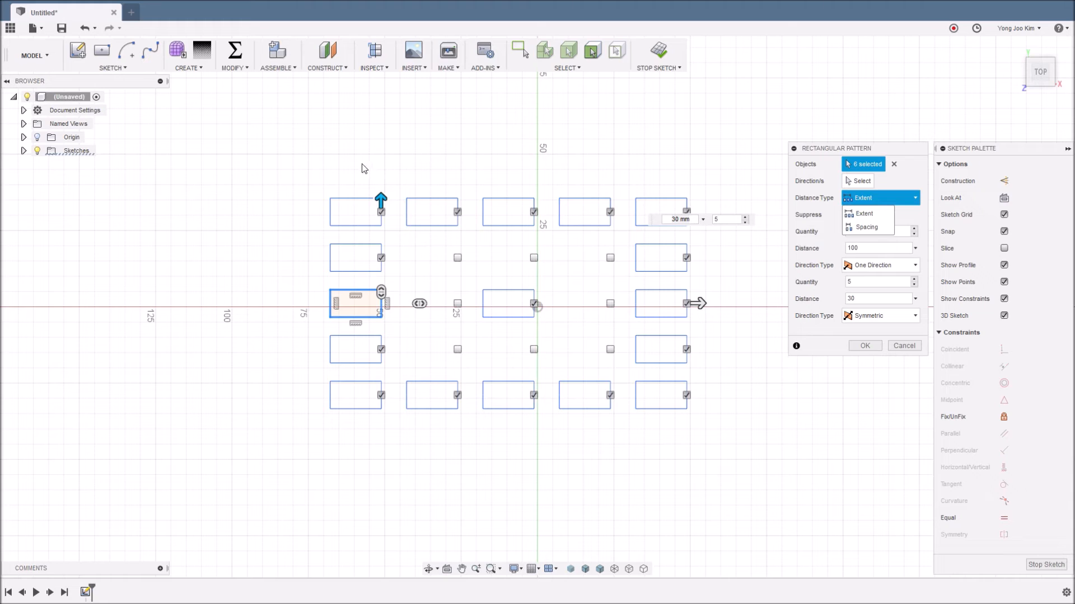
left_click(637, 145)
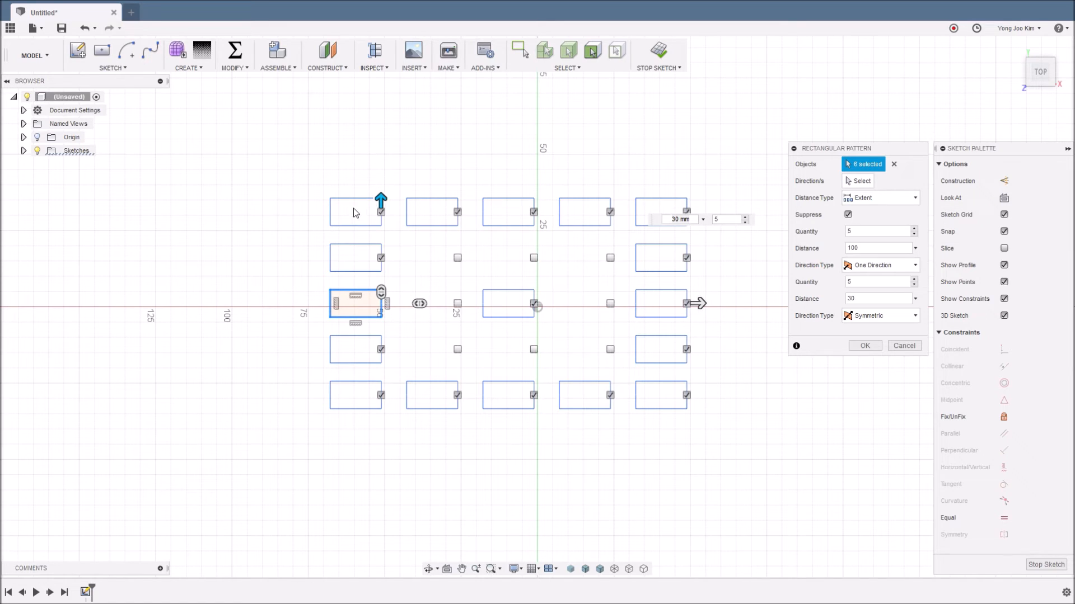
left_click(906, 201)
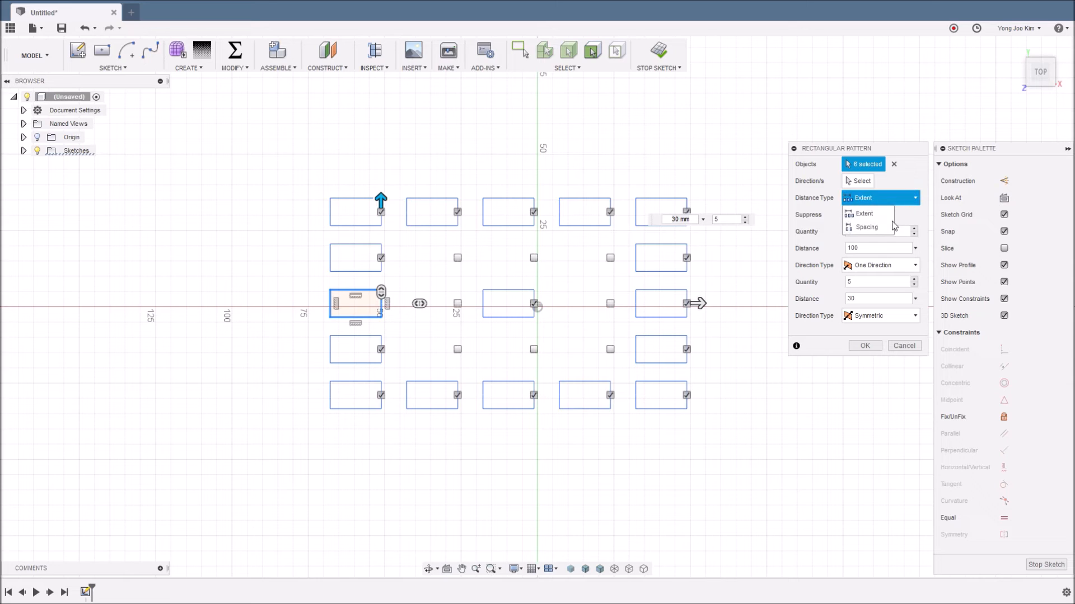
left_click(873, 199)
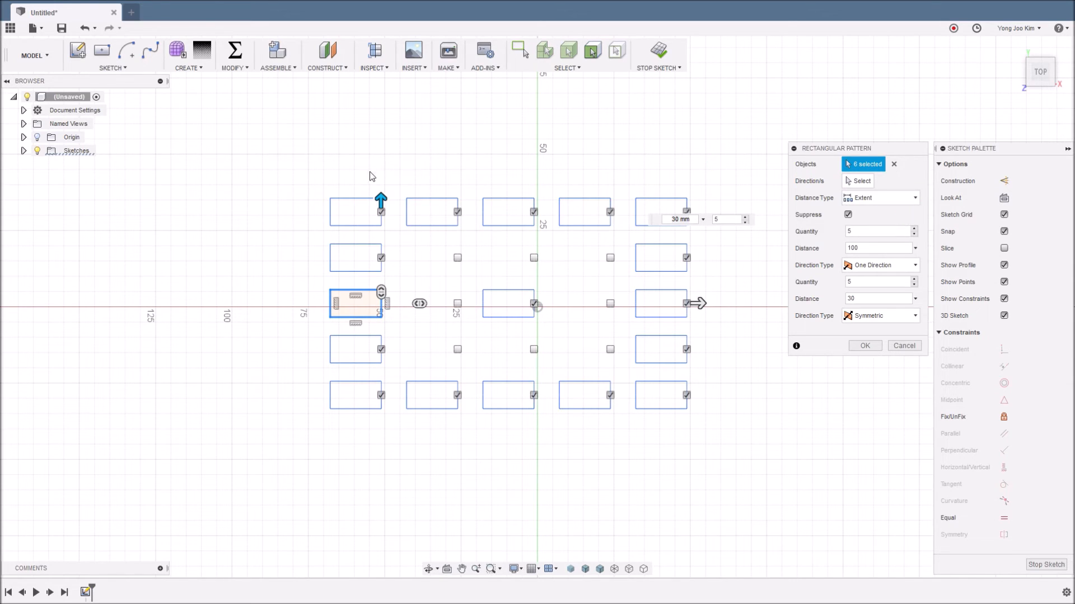
key("Tab")
left_click(871, 246)
left_click_drag(875, 249, 829, 245)
left_click(332, 215)
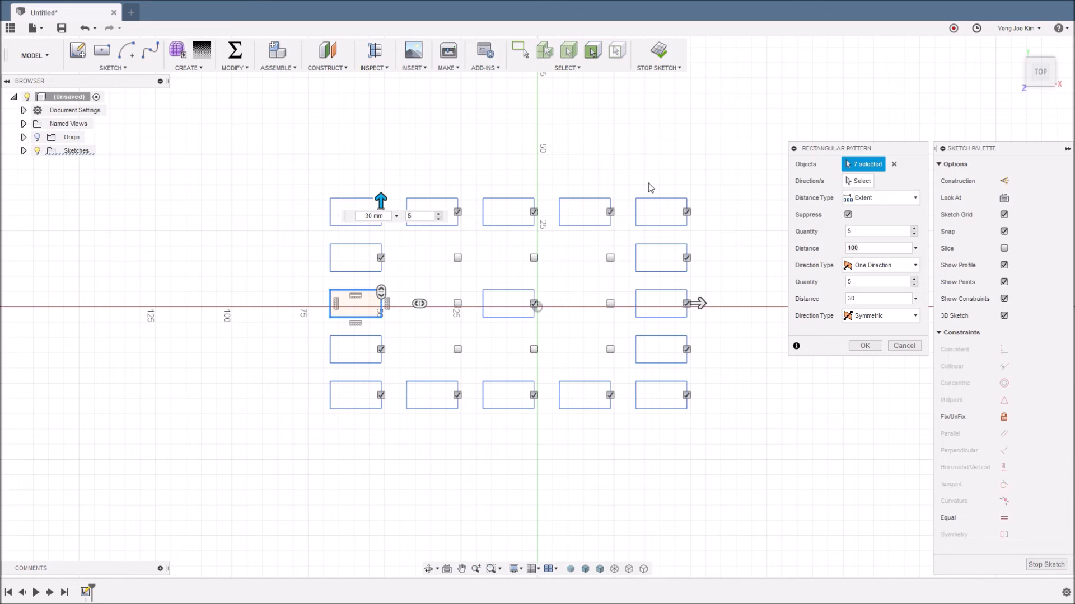
left_click(636, 213)
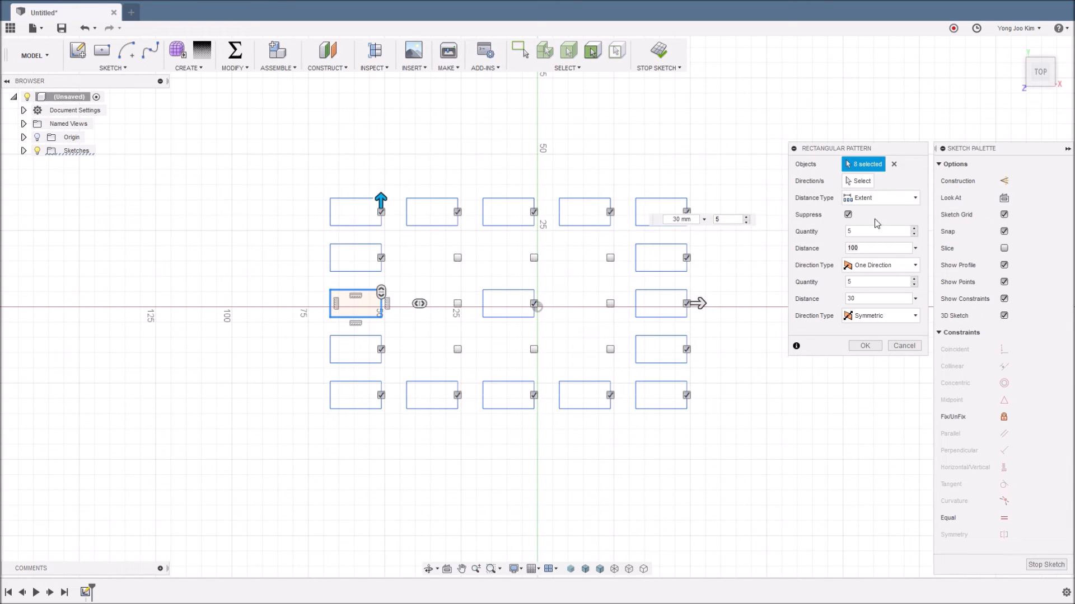
- Switch the rectangular pattern's distance type to Spacing and set the horizontal distance between instances to 30 mm
left_click(874, 199)
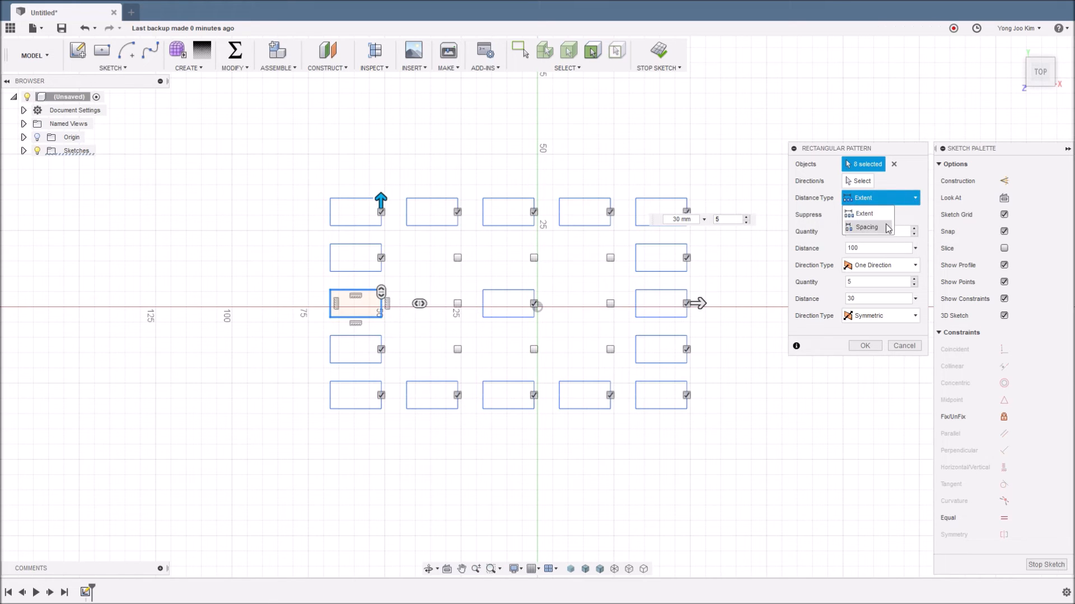
left_click(869, 227)
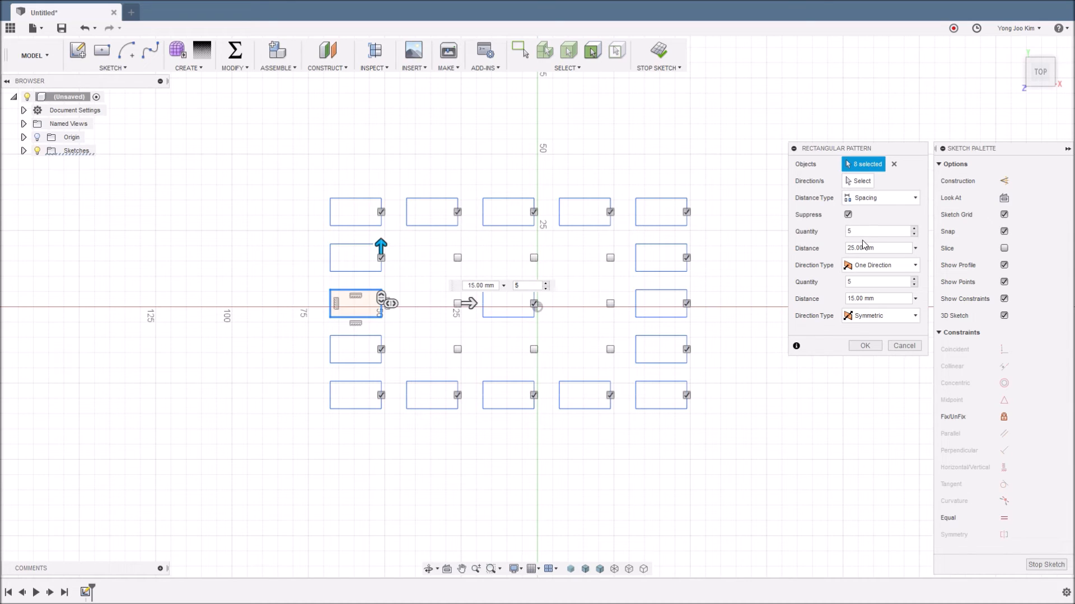
left_click(881, 248)
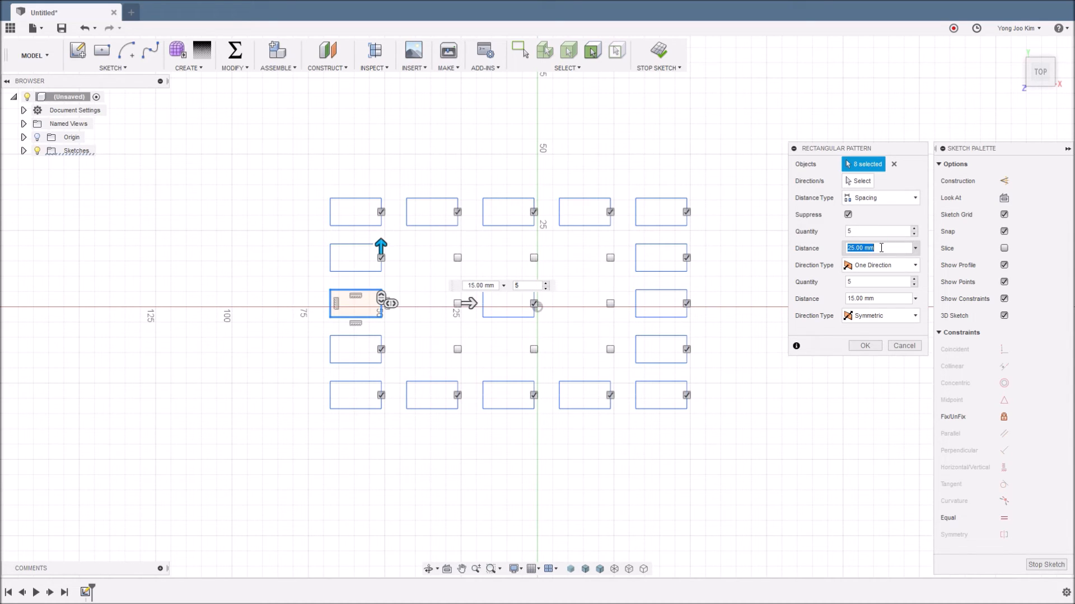
type("30")
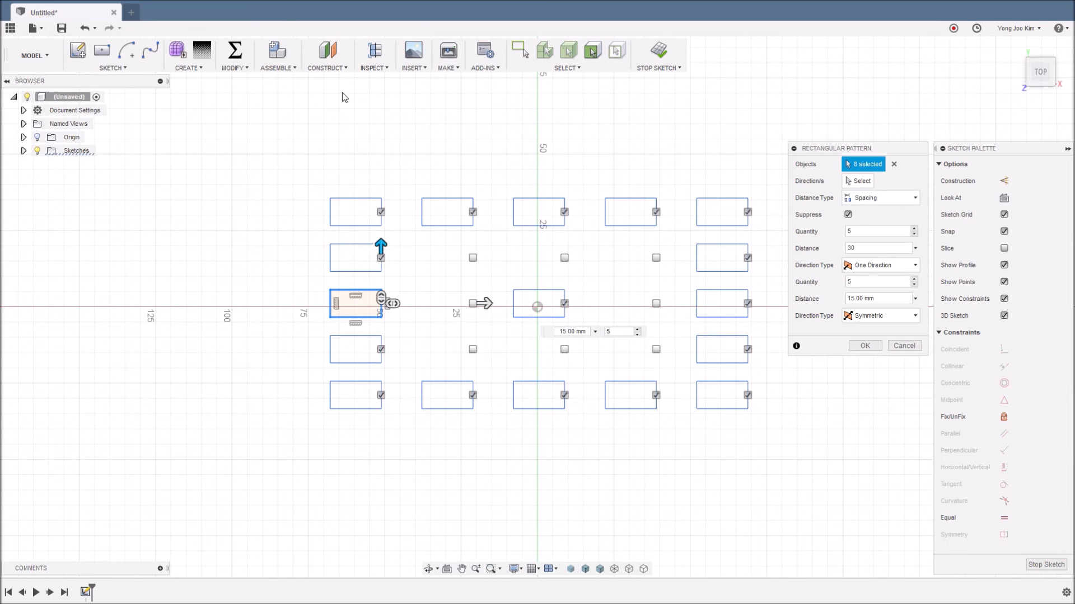
- Return the pattern's distance type to Extent and finish the rectangular pattern
left_click(914, 199)
left_click(891, 214)
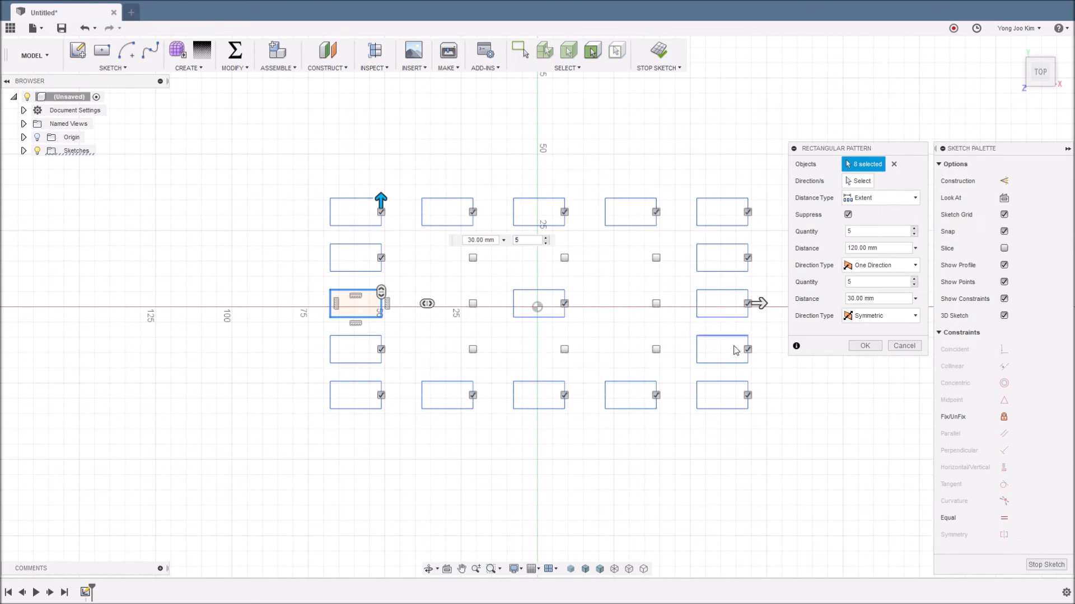
left_click(865, 345)
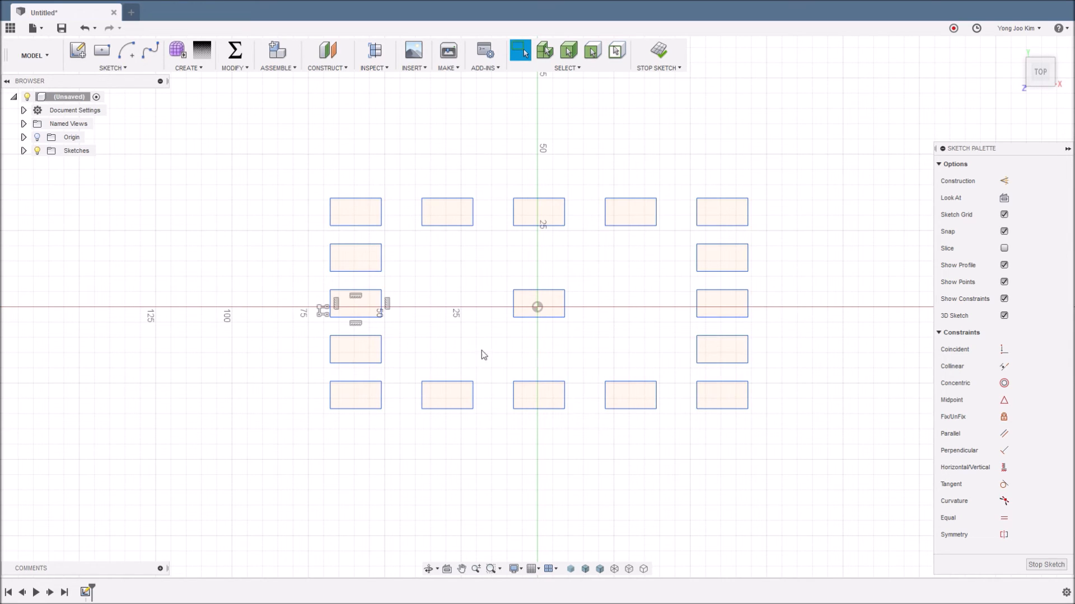
- Inspect the rectangular pattern constraint beside the original rectangle, open the pattern for editing and leave it without changes
left_click(321, 311)
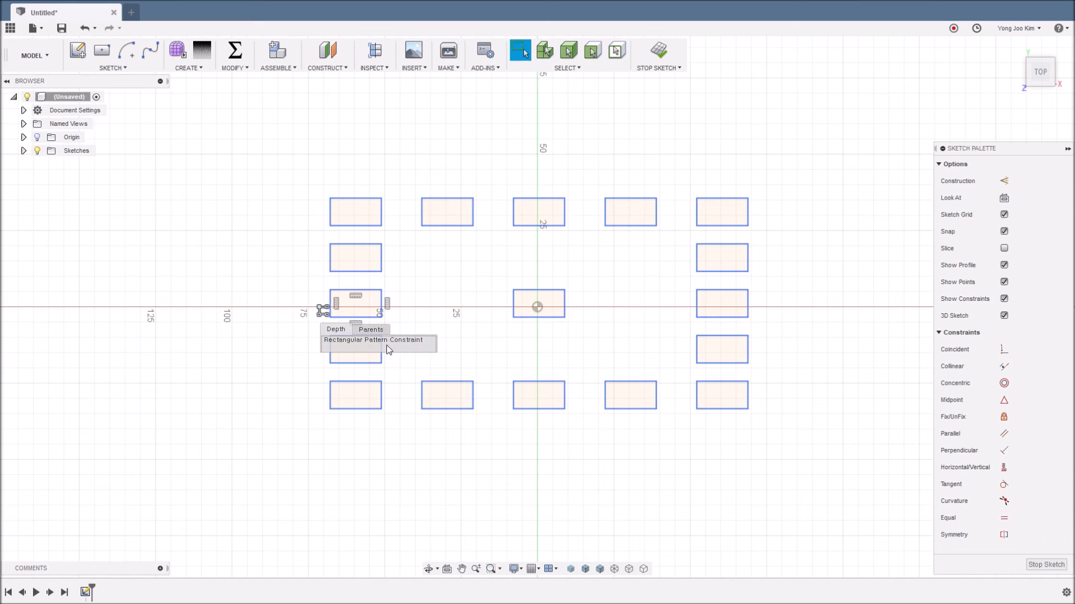
left_click(299, 364)
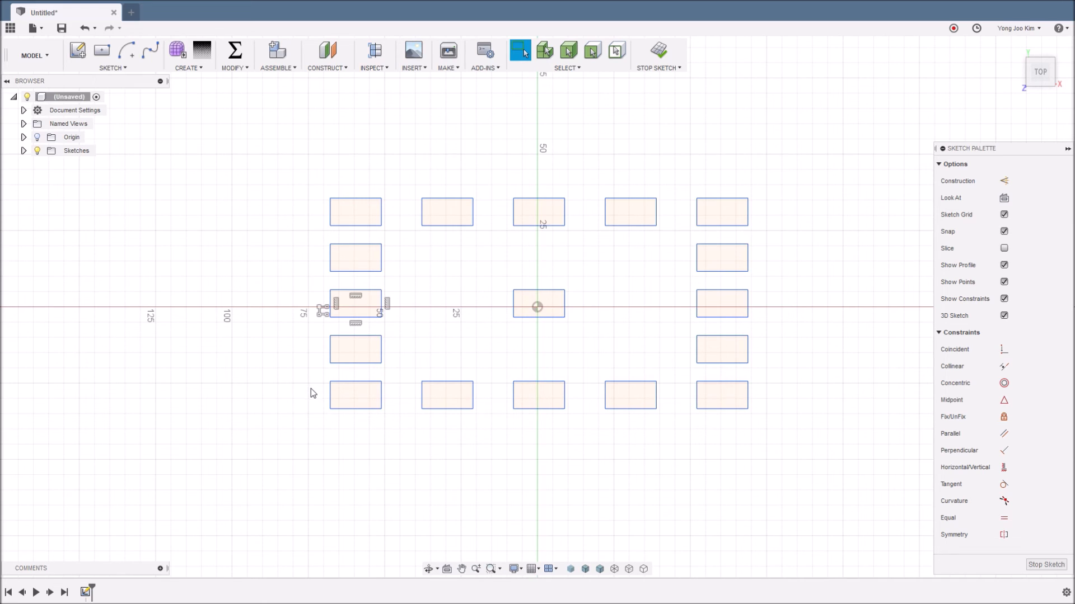
right_click(323, 314)
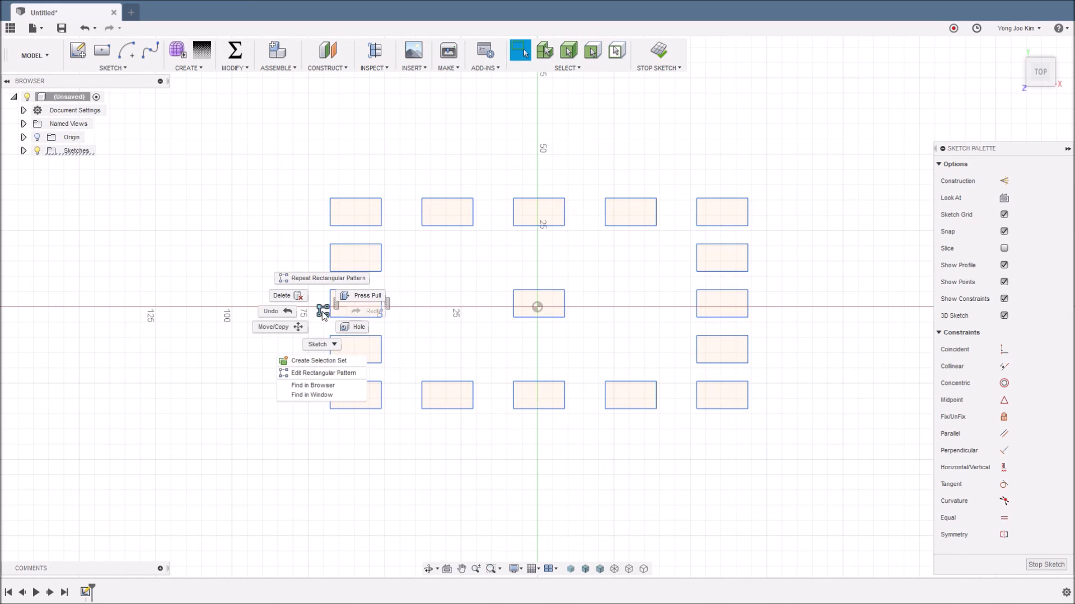
left_click(330, 374)
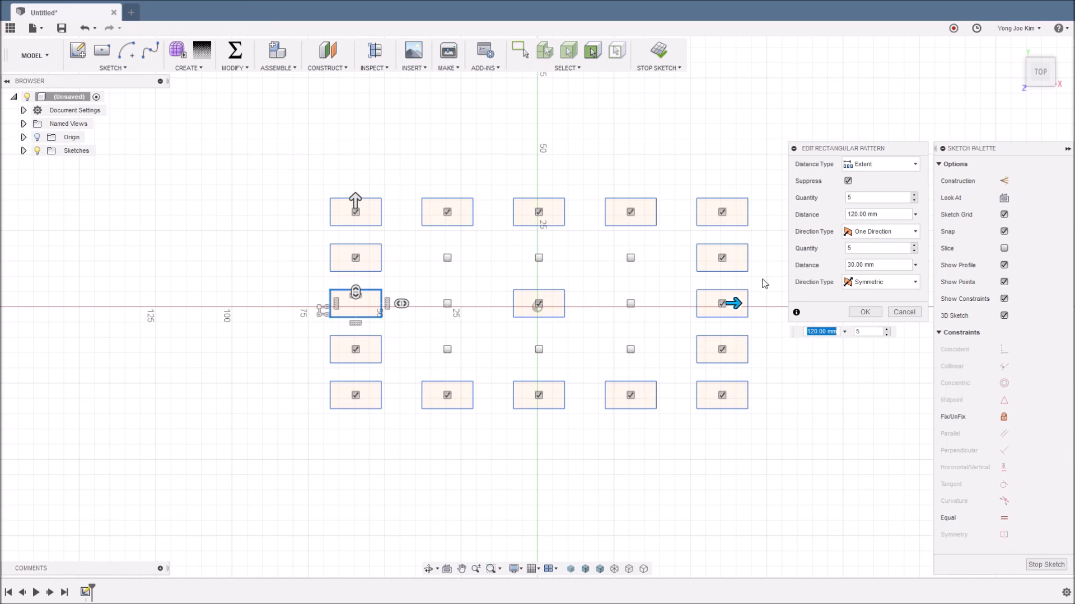
left_click(899, 313)
- Delete all the patterned rectangles and draw a closed, slanted four-sided outline around the origin with the Line tool
left_click_drag(282, 171, 812, 495)
key("Delete")
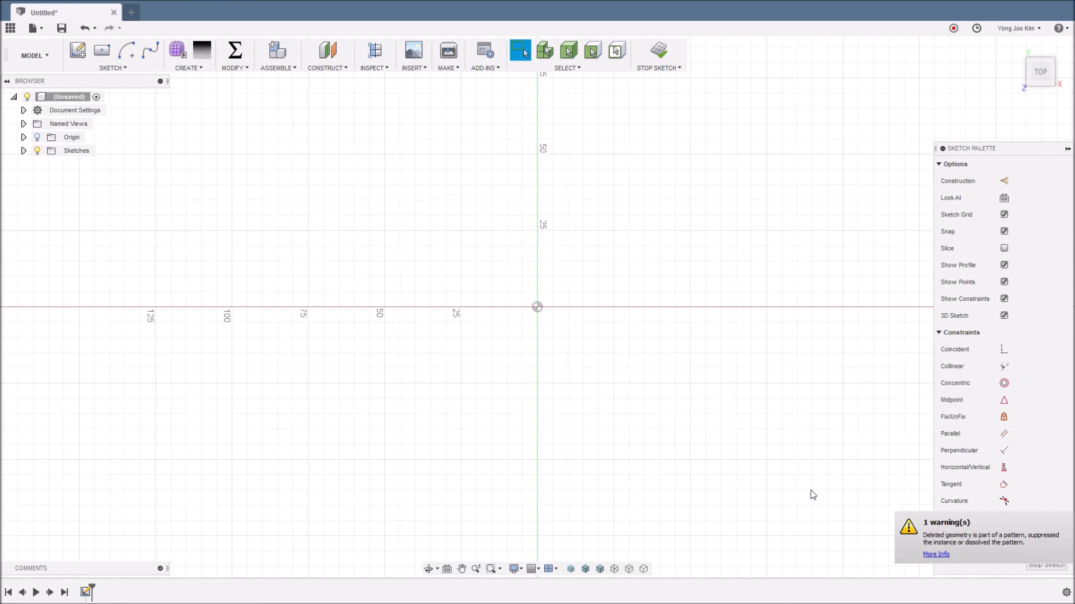
left_click(117, 67)
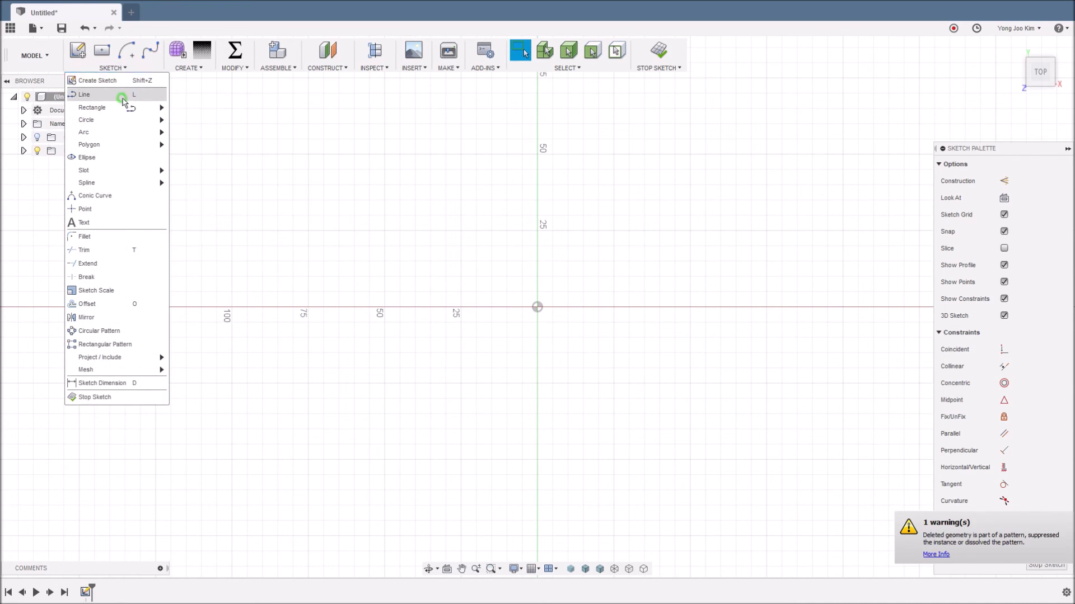
left_click(117, 95)
left_click(302, 447)
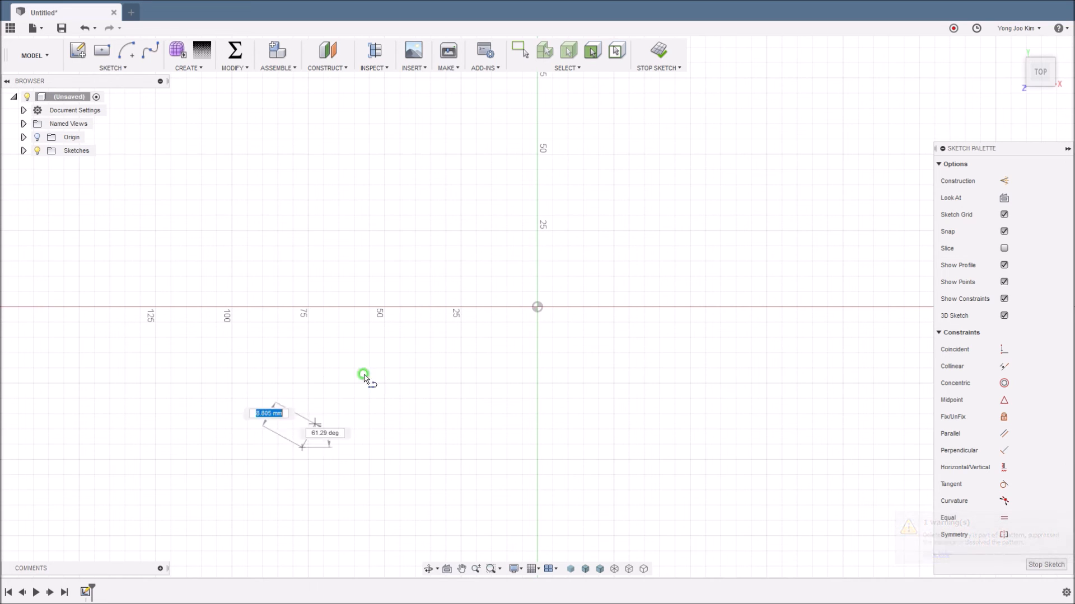
left_click(454, 211)
left_click(751, 139)
left_click(623, 438)
left_click(302, 447)
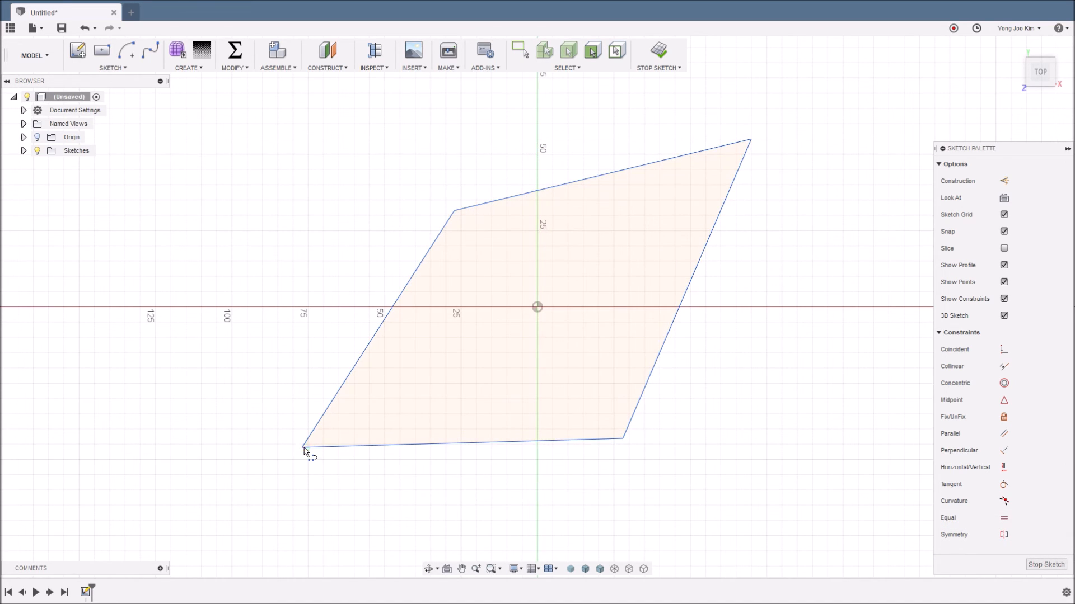
key("Escape")
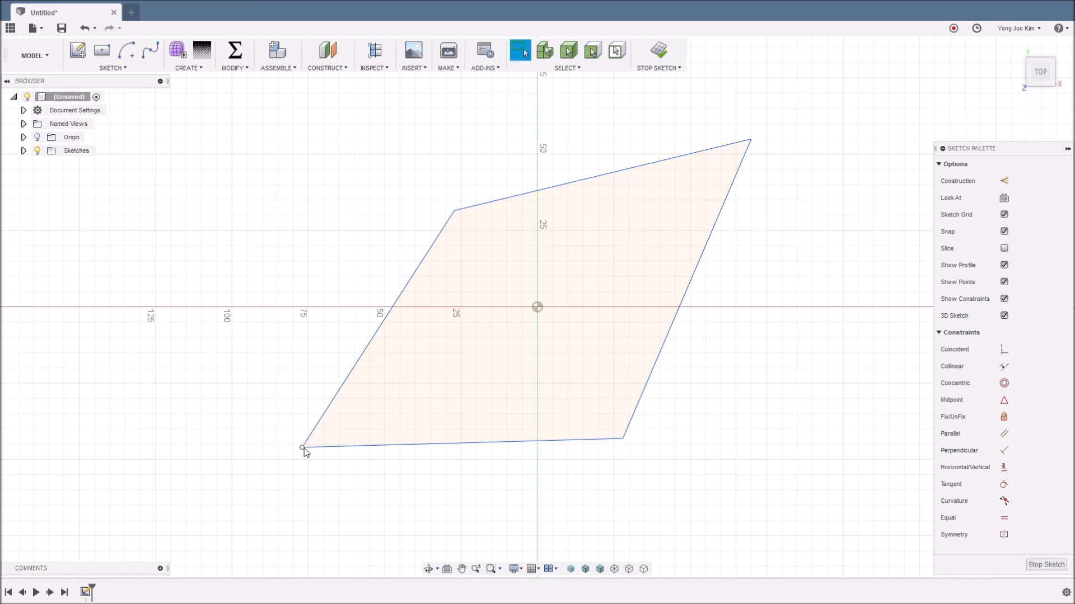
- Constrain both pairs of opposite sides of the outline to be parallel and pull its lower-right corner down and outward
left_click(1004, 434)
left_click(619, 172)
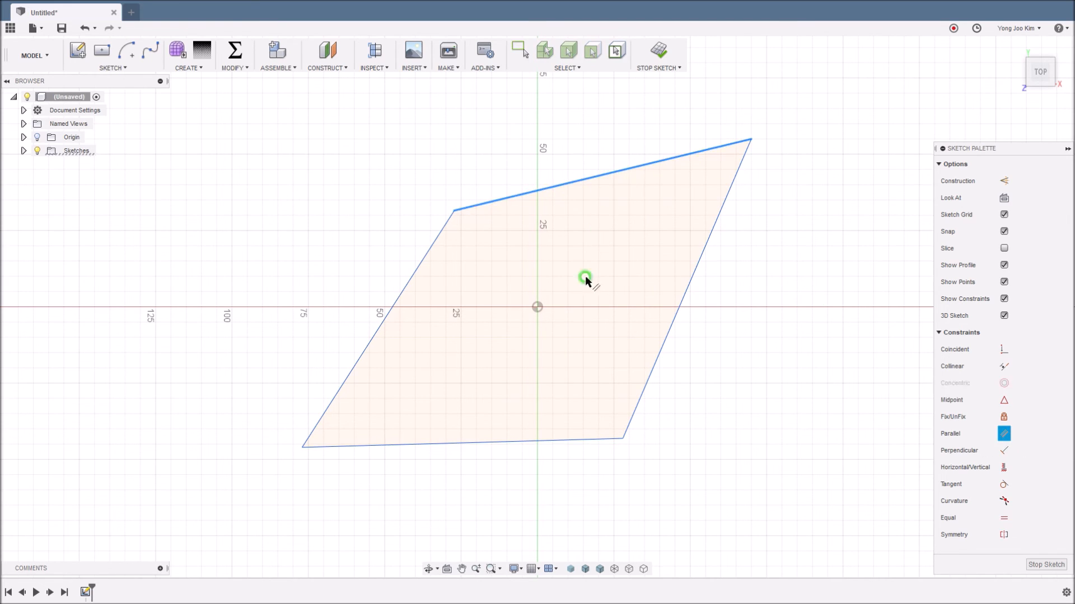
left_click(526, 440)
left_click(381, 329)
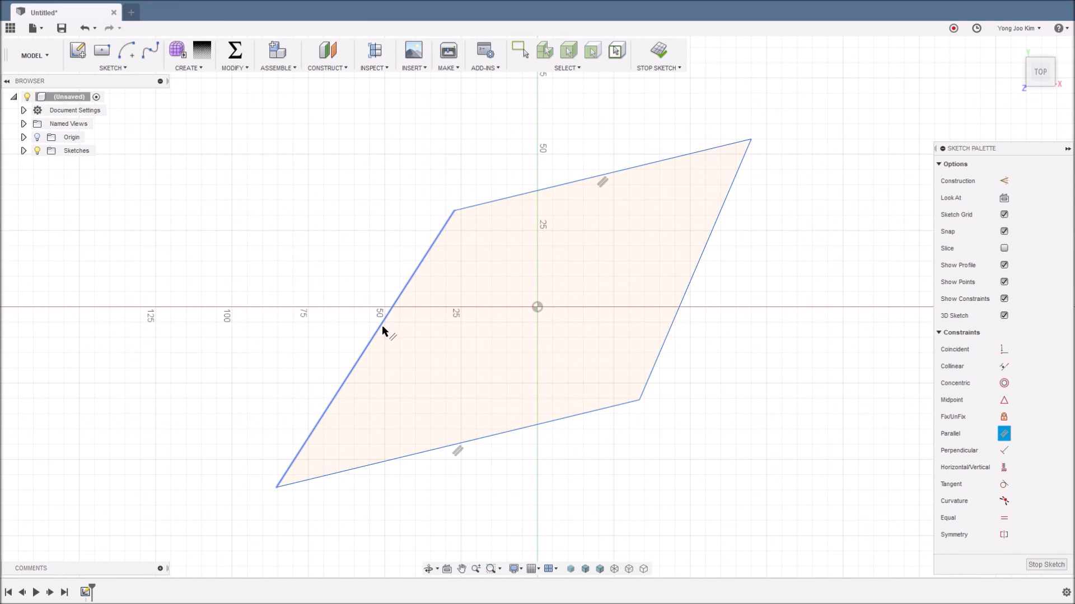
left_click(672, 323)
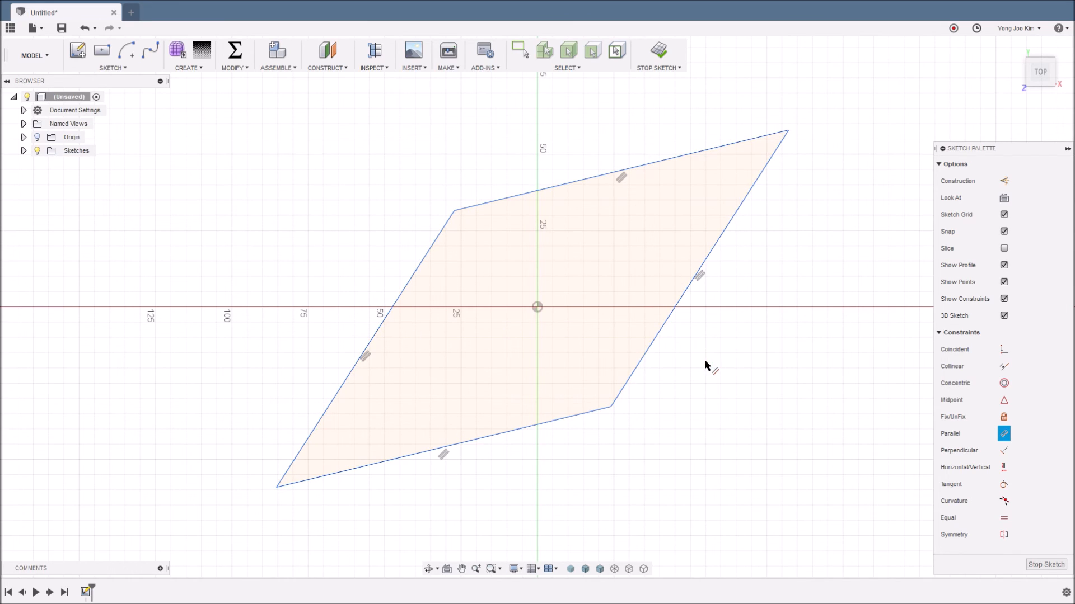
key("Escape")
left_click_drag(611, 408, 656, 452)
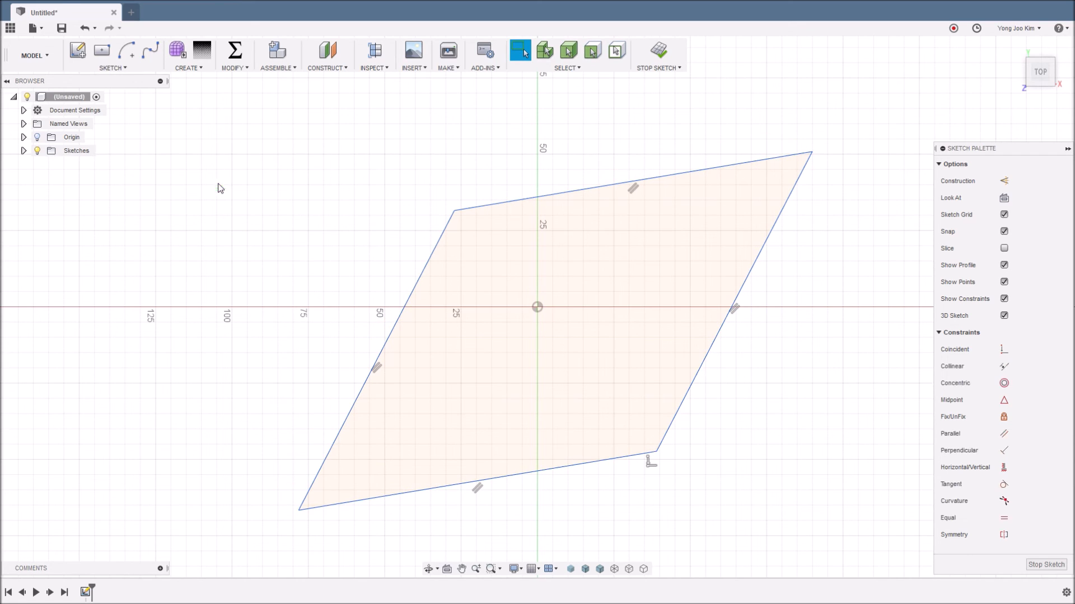
- Draw a small center diameter circle inside the parallelogram's lower-left corner and shift its center slightly downward
left_click(112, 68)
mouse_move(132, 120)
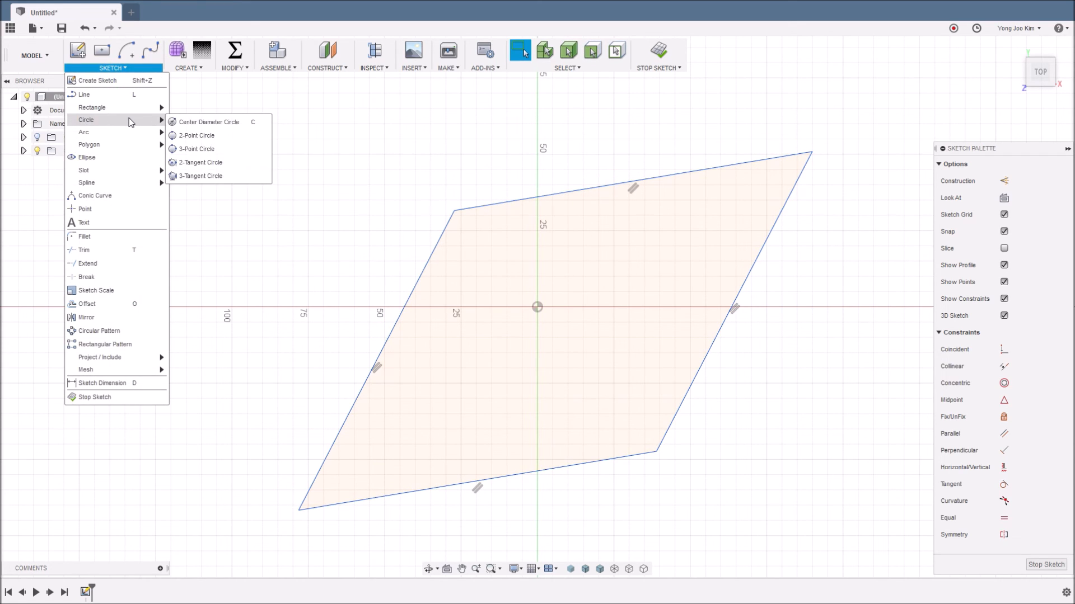
left_click(217, 125)
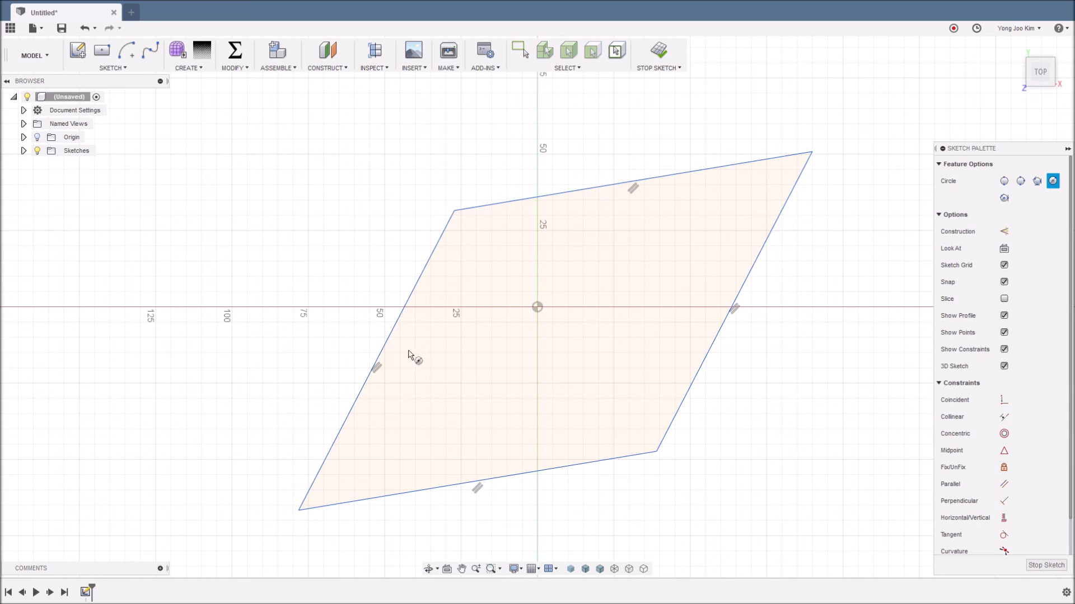
left_click(384, 445)
left_click(392, 456)
key("Escape")
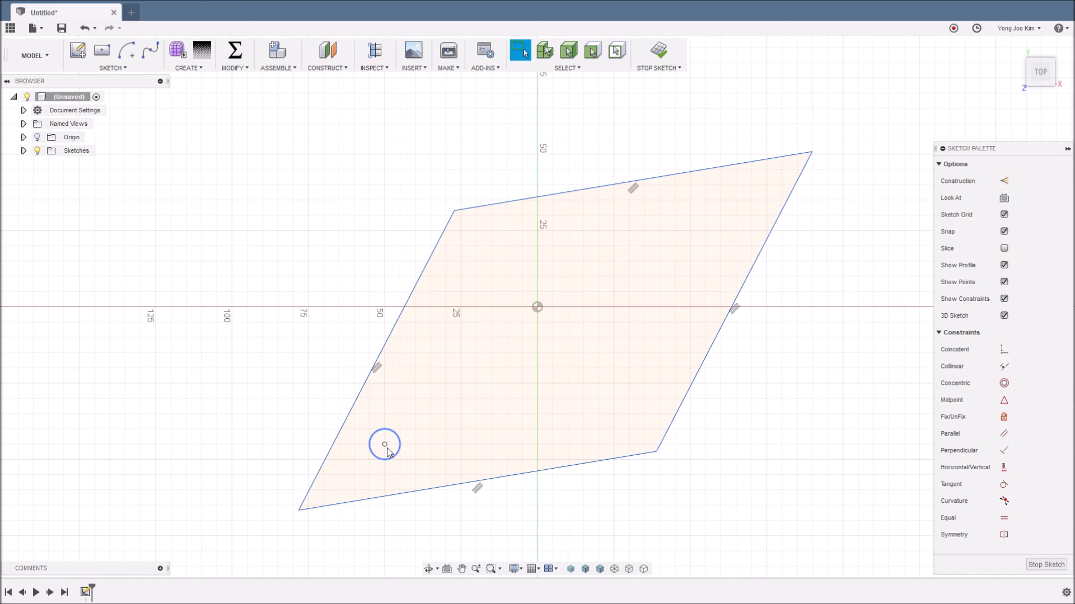
left_click_drag(386, 446, 387, 453)
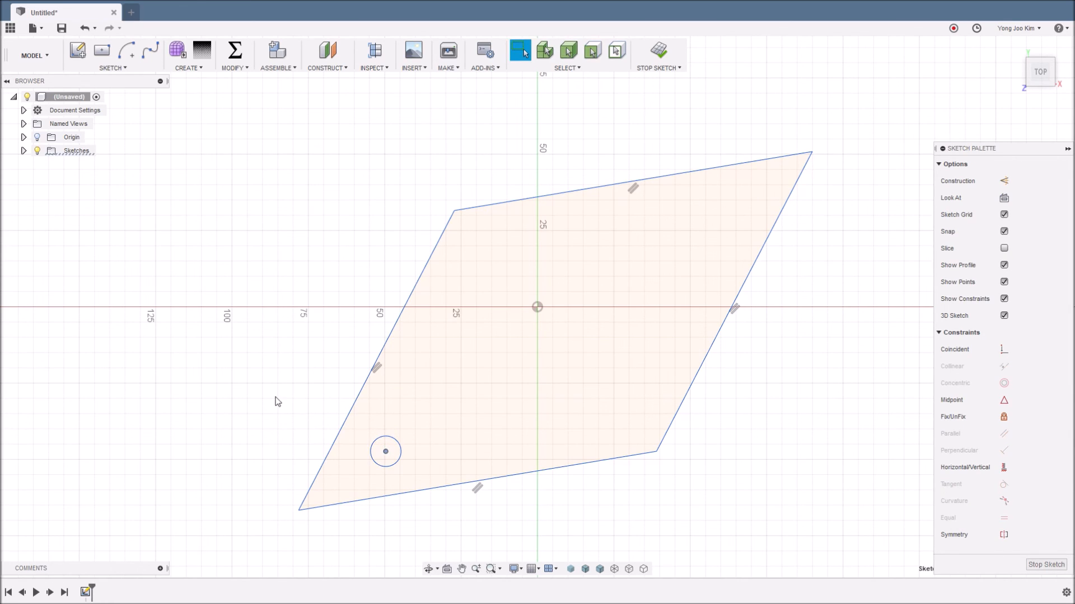
- Start a rectangular pattern of the circle, 3 by 3, extending 70 mm horizontally and 65 mm vertically
left_click(112, 68)
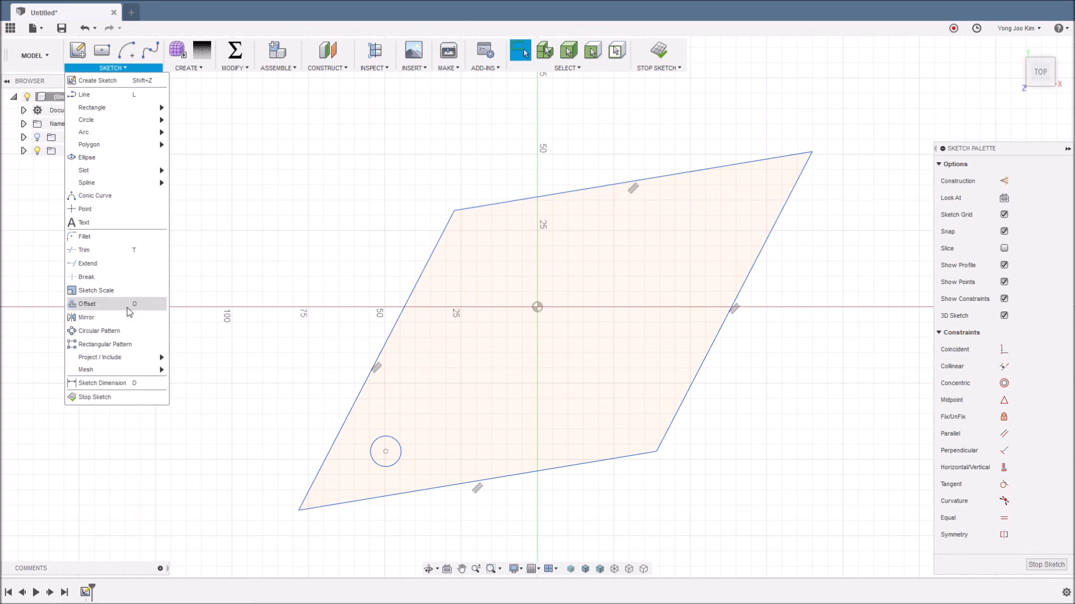
left_click(143, 344)
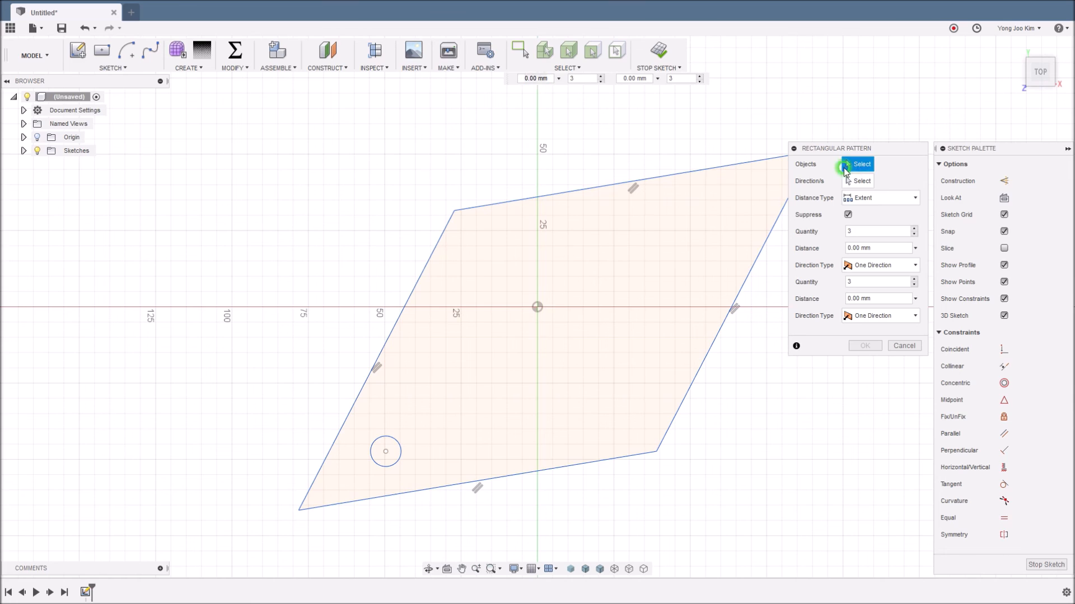
left_click(401, 457)
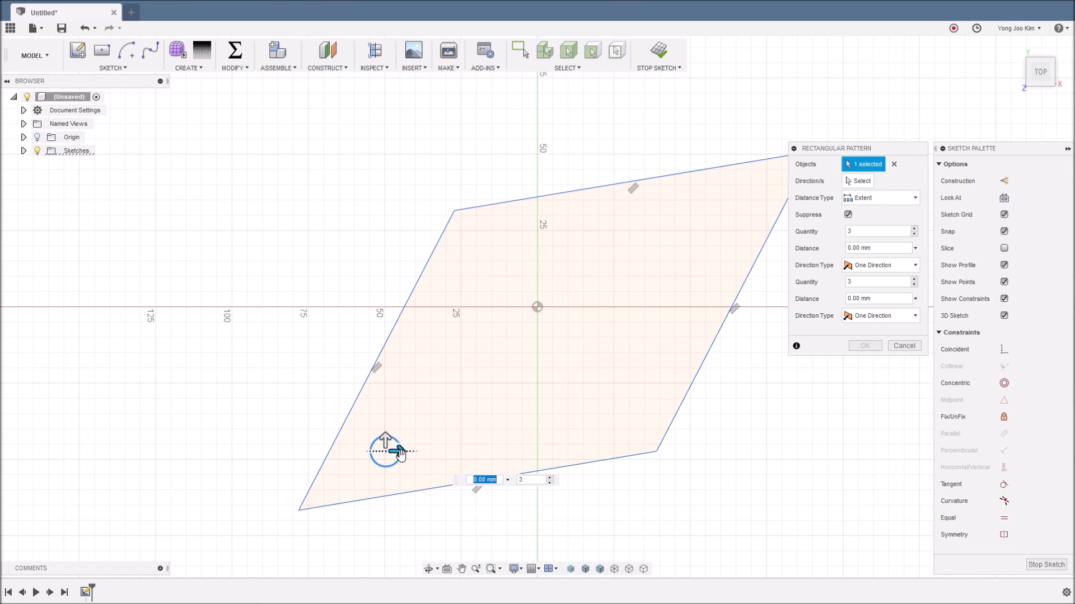
key("Tab")
left_click_drag(397, 451, 610, 451)
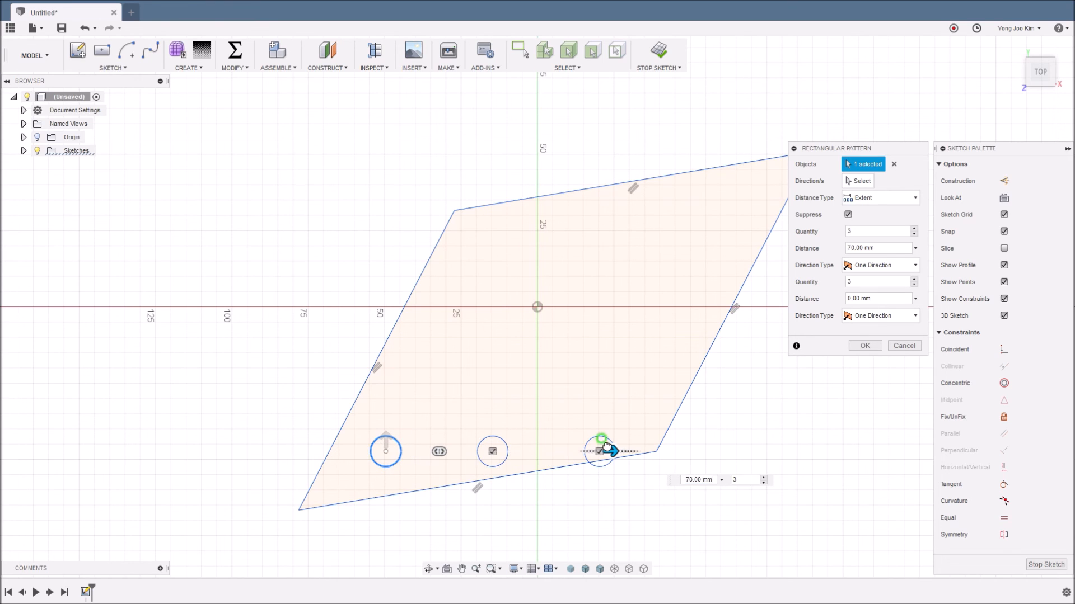
left_click_drag(386, 436, 385, 247)
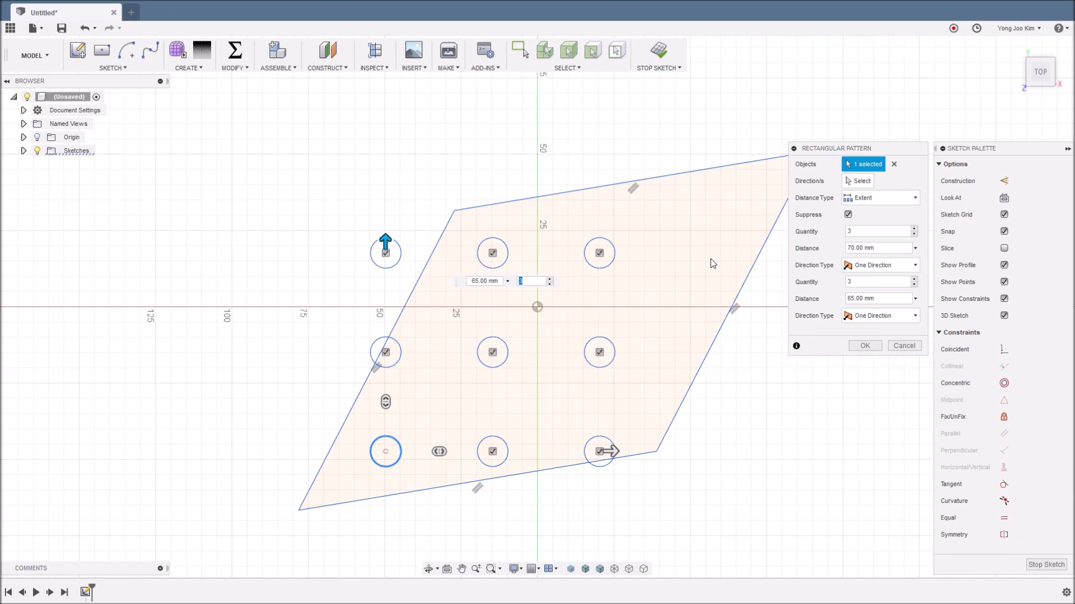
- Set the pattern directions along the parallelogram's lower and left edges, extending the pattern 80 mm and 75 mm respectively
left_click(858, 182)
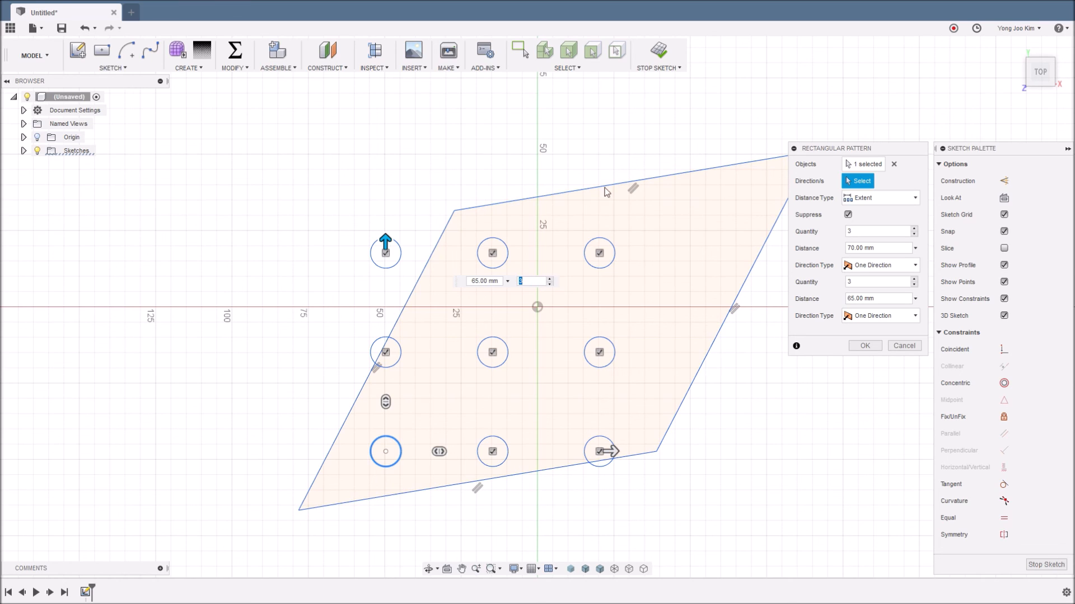
left_click(455, 485)
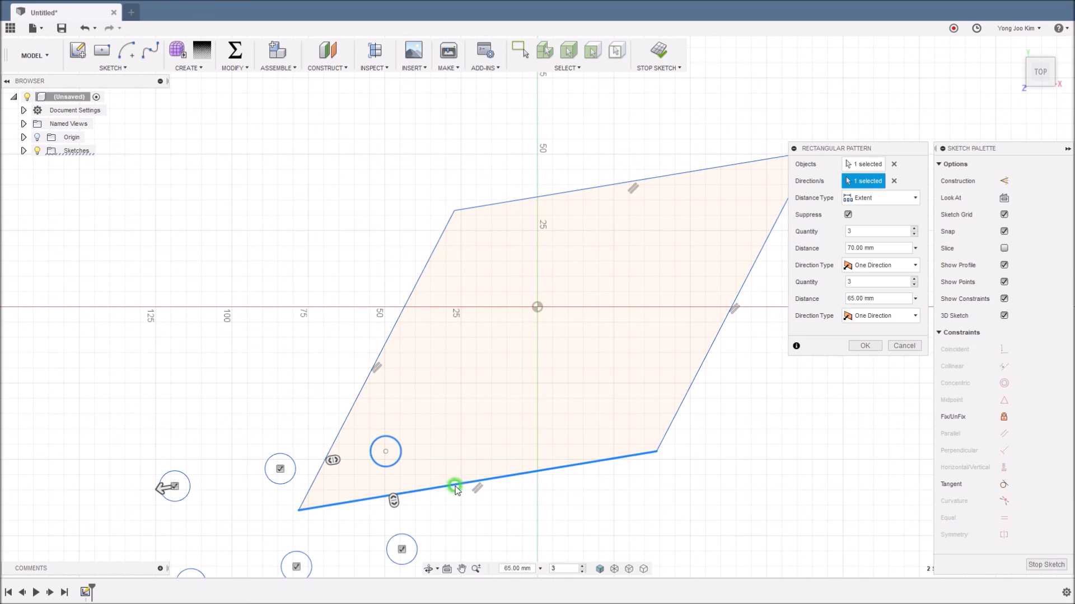
left_click(388, 344)
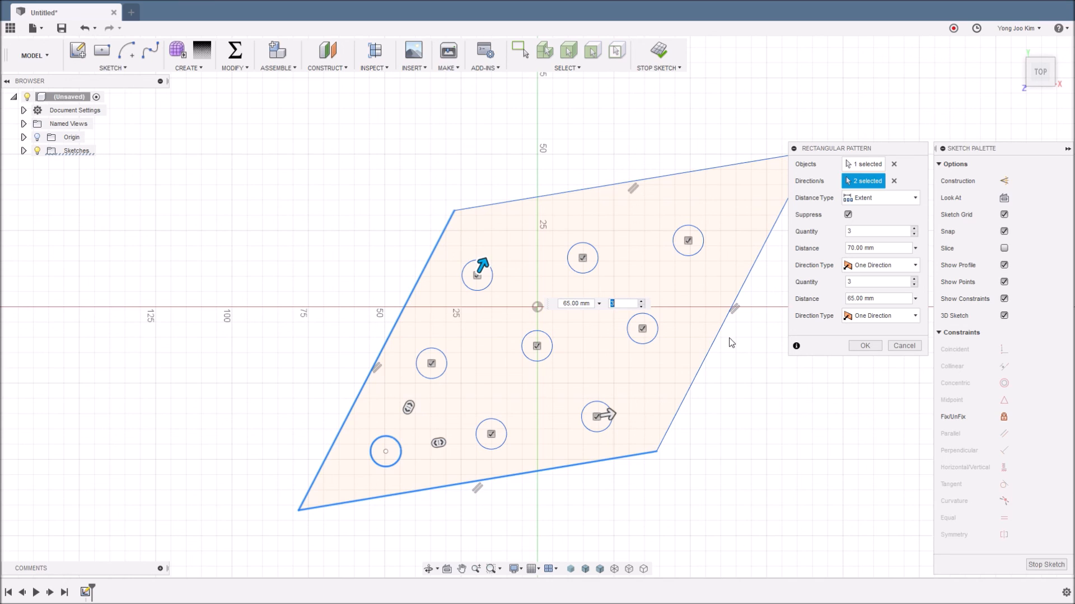
left_click_drag(481, 264, 496, 238)
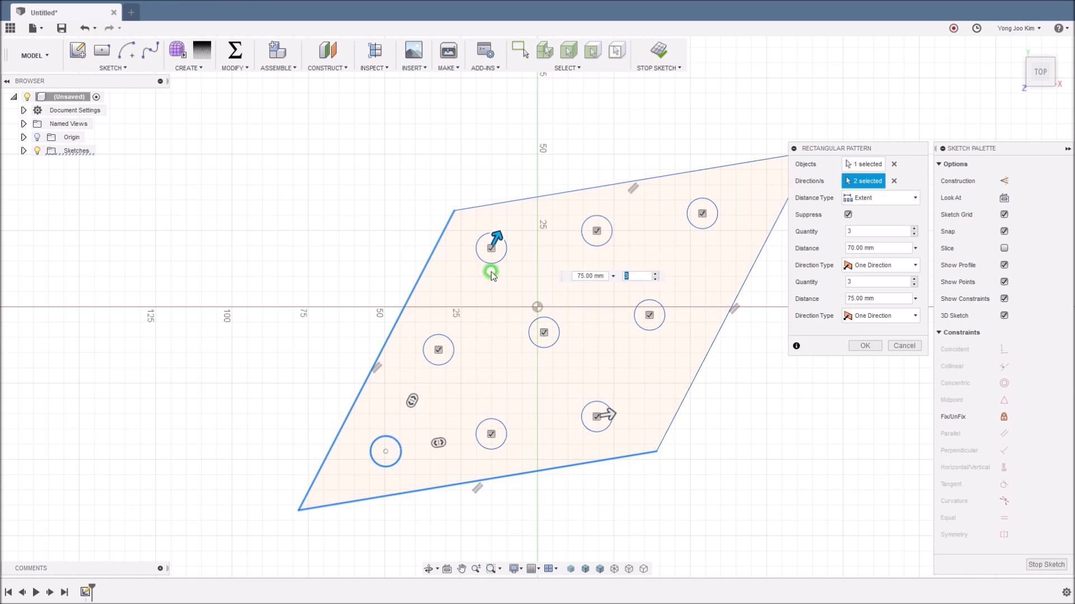
left_click_drag(608, 415, 646, 407)
- Set the circle quantity to 5 in both directions and finish the rectangular pattern
left_click(849, 231)
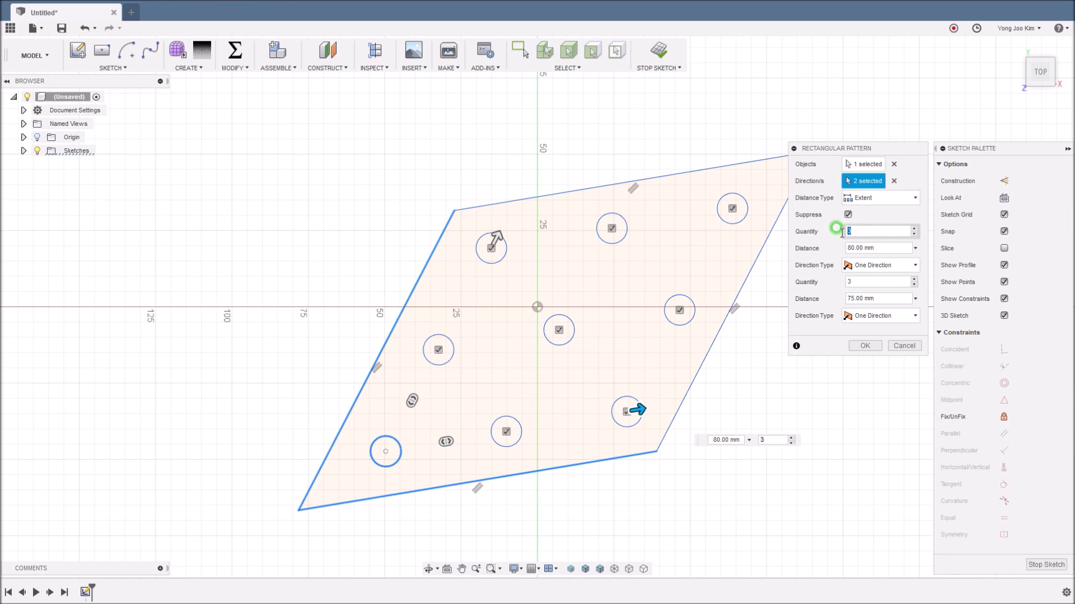
type("5")
left_click(834, 281)
type("5")
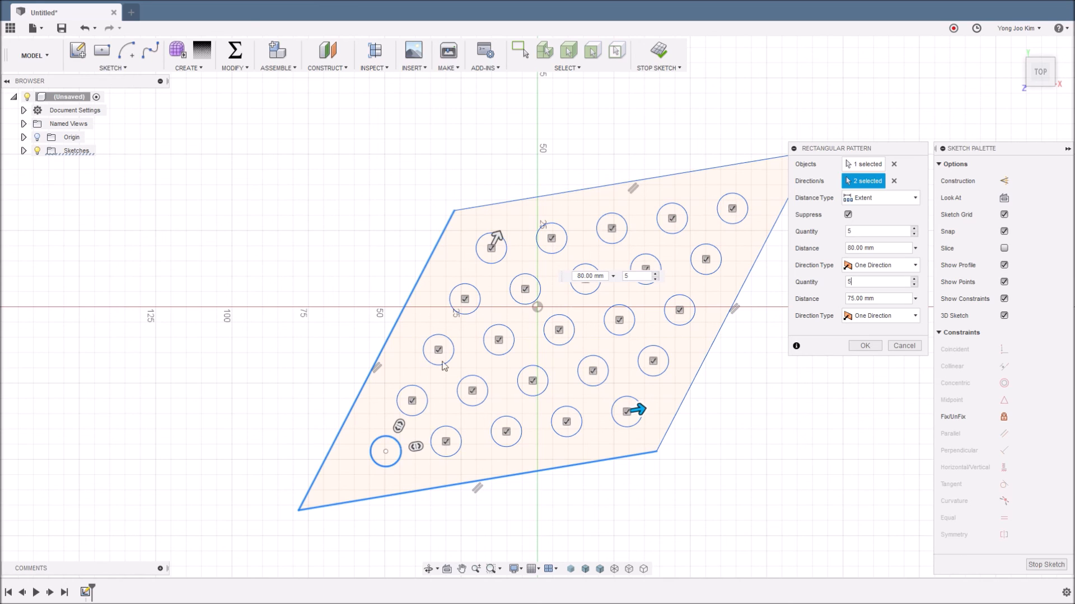
left_click(856, 348)
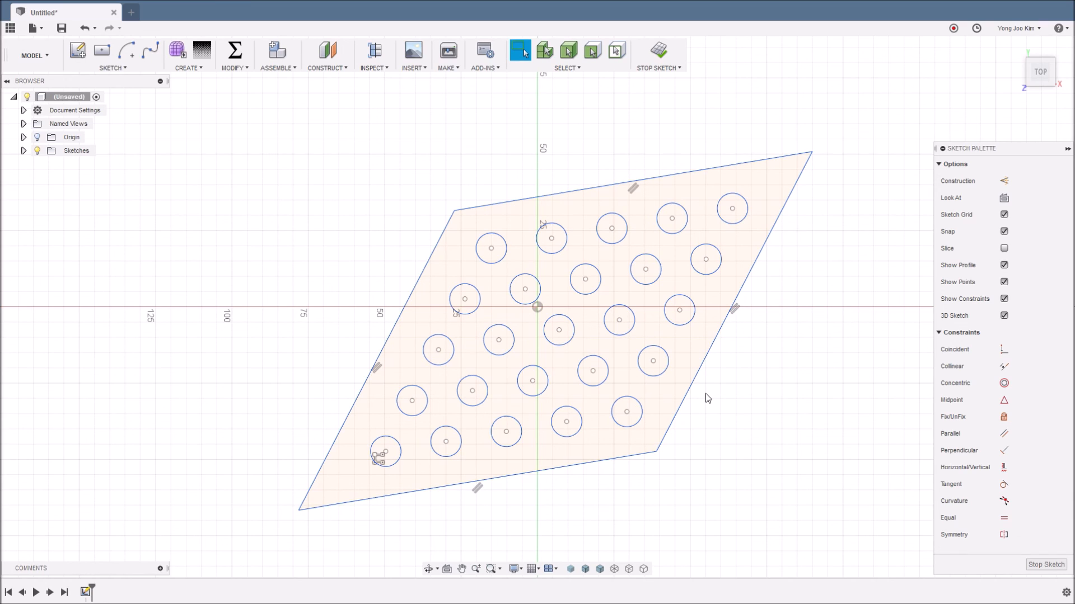
left_click(94, 68)
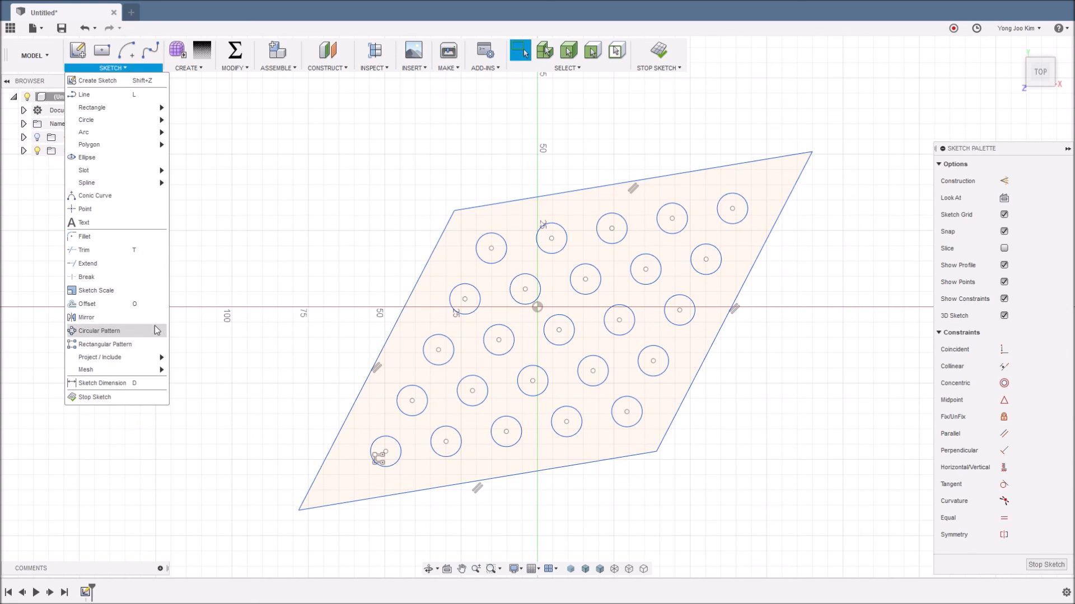
left_click(205, 331)
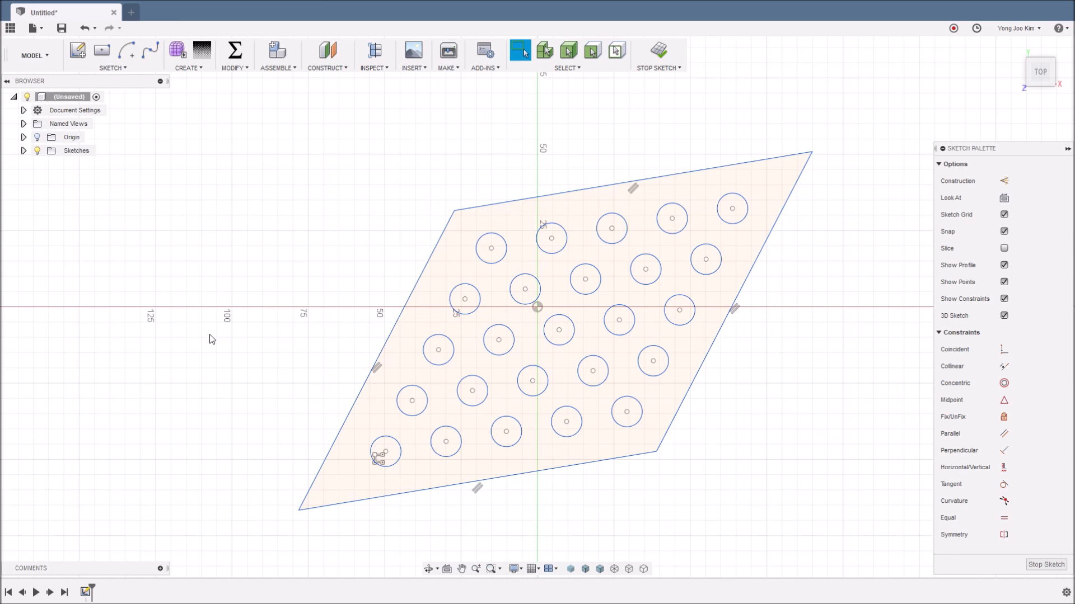